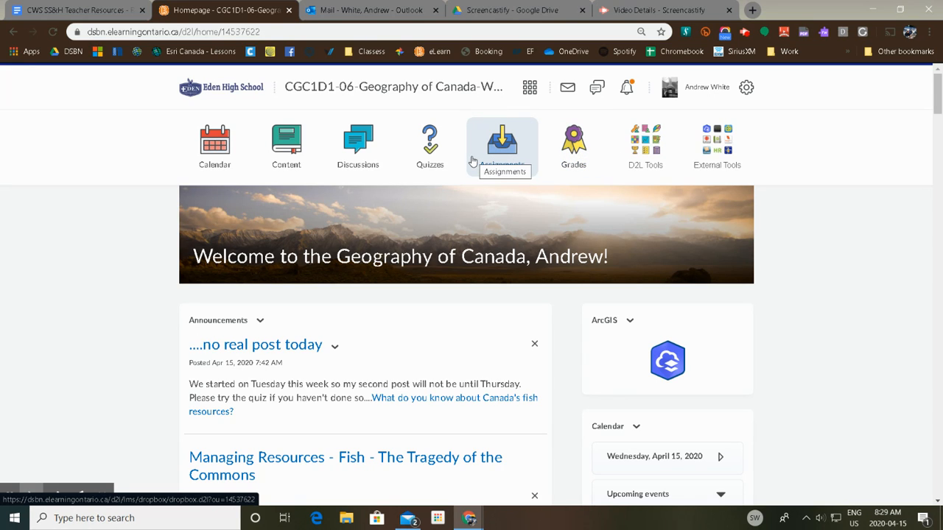
- Create a new quiz named "Delete Me" in the course's quizzes and assign it to the Physical Diversity category
{"action": "left_click", "coordinate": [430, 157]}
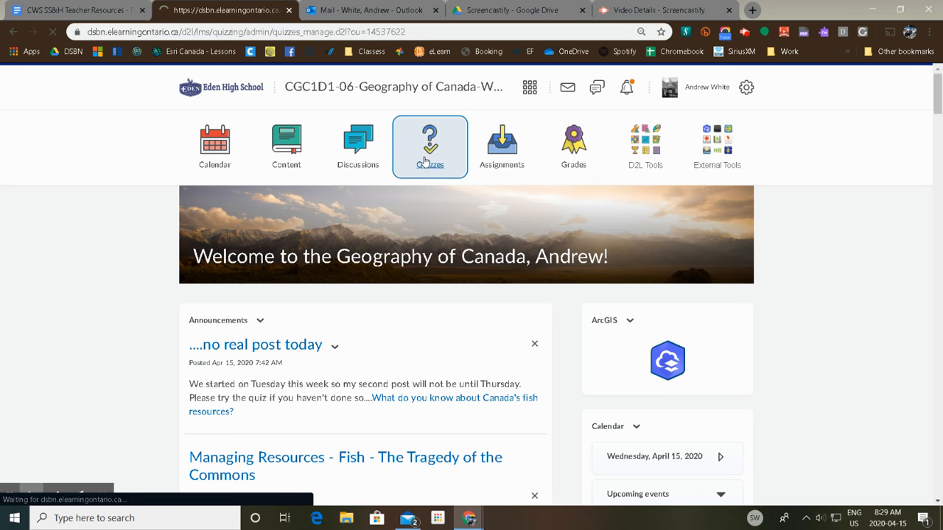
{"action": "left_click", "coordinate": [210, 237]}
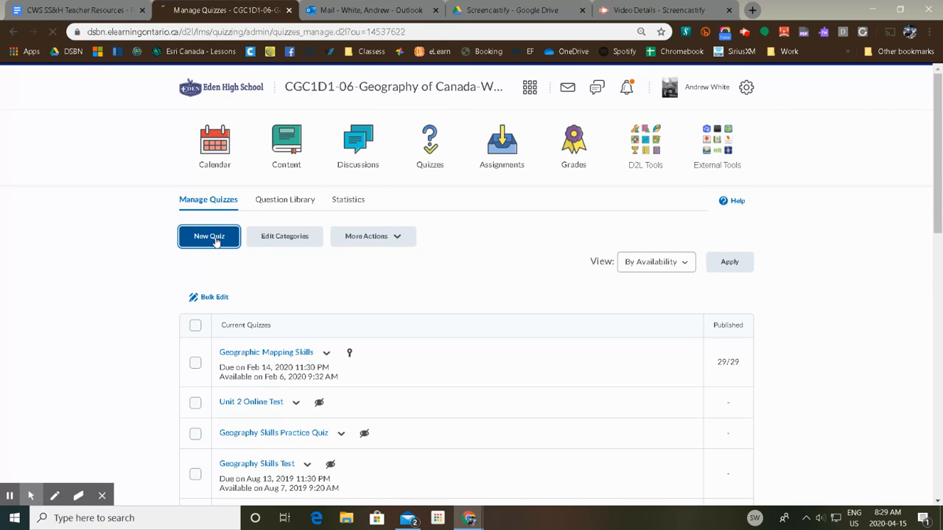
{"action": "left_click", "coordinate": [240, 333]}
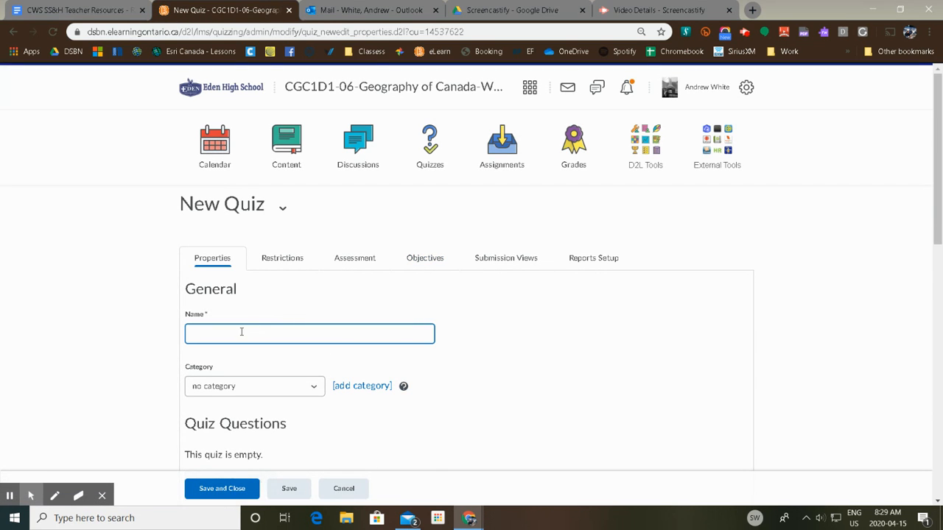
{"action": "type", "text": "Delete Me"}
{"action": "scroll", "coordinate": [408, 335], "scroll_direction": "down", "scroll_amount": 1}
{"action": "left_click", "coordinate": [305, 325]}
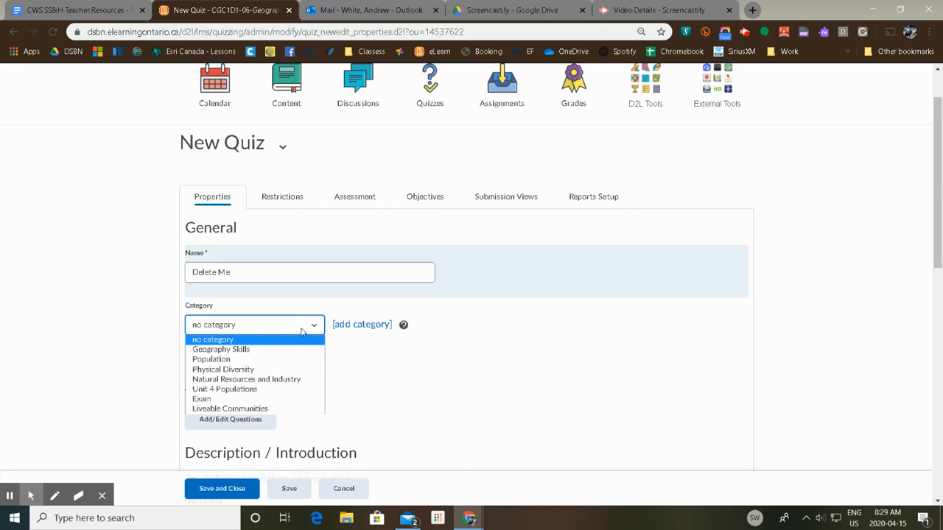
{"action": "left_click", "coordinate": [273, 369]}
{"action": "scroll", "coordinate": [493, 364], "scroll_direction": "down", "scroll_amount": 2}
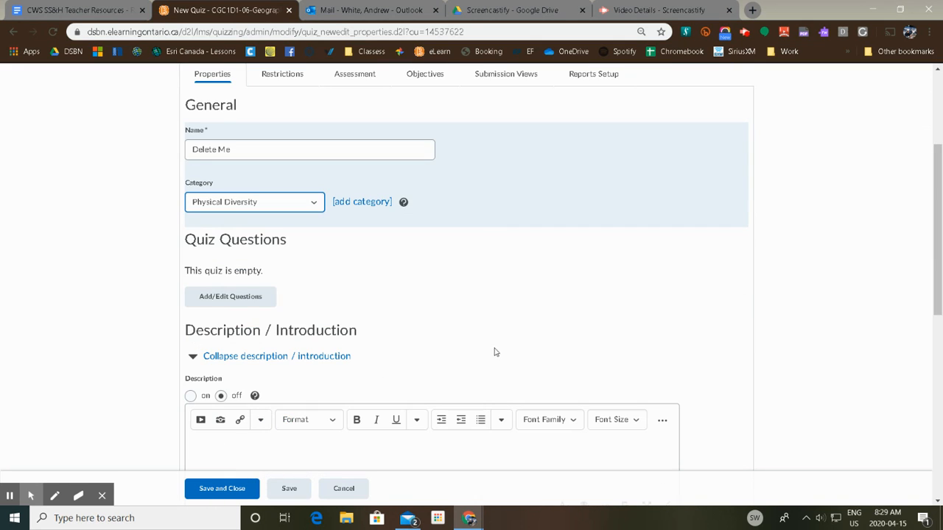
- Add the true/false question "Am I the best teacher ever?" with True as the answer, saving it and starting another question
{"action": "left_click", "coordinate": [228, 302]}
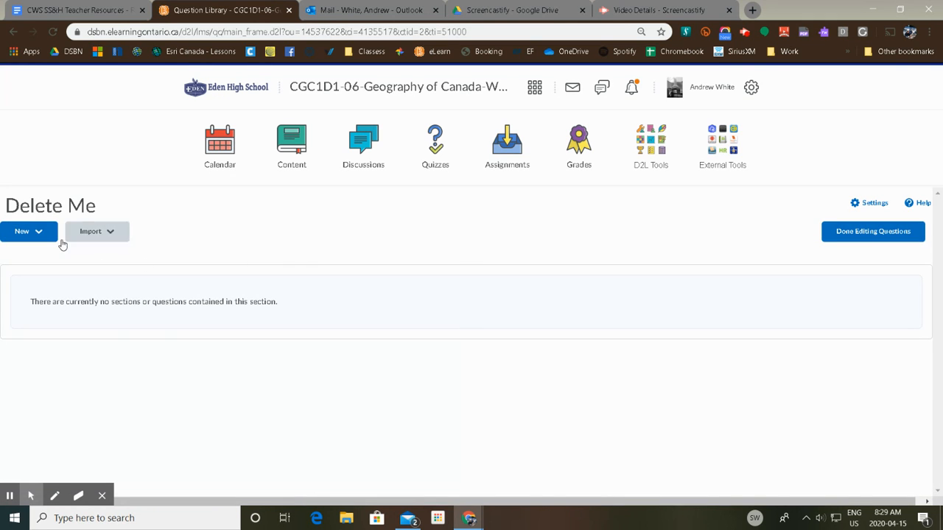
{"action": "left_click", "coordinate": [38, 232]}
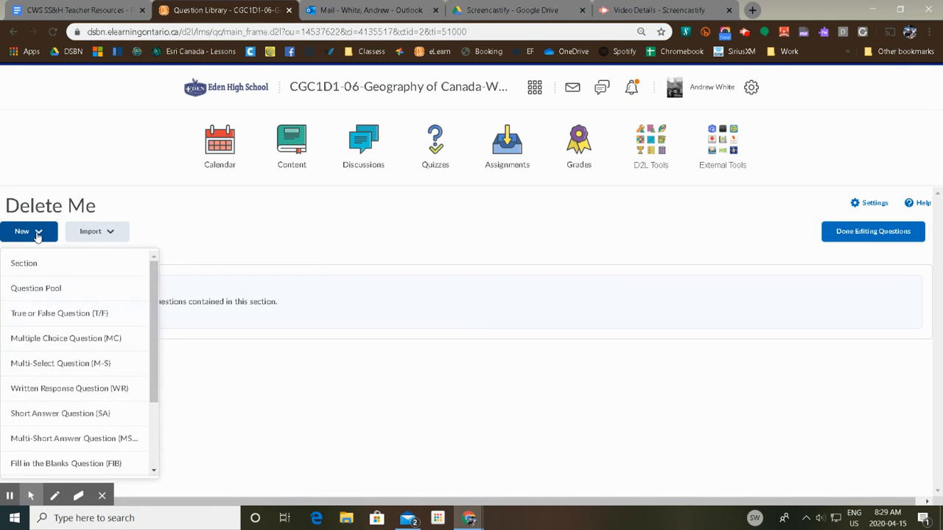
{"action": "left_click", "coordinate": [67, 317]}
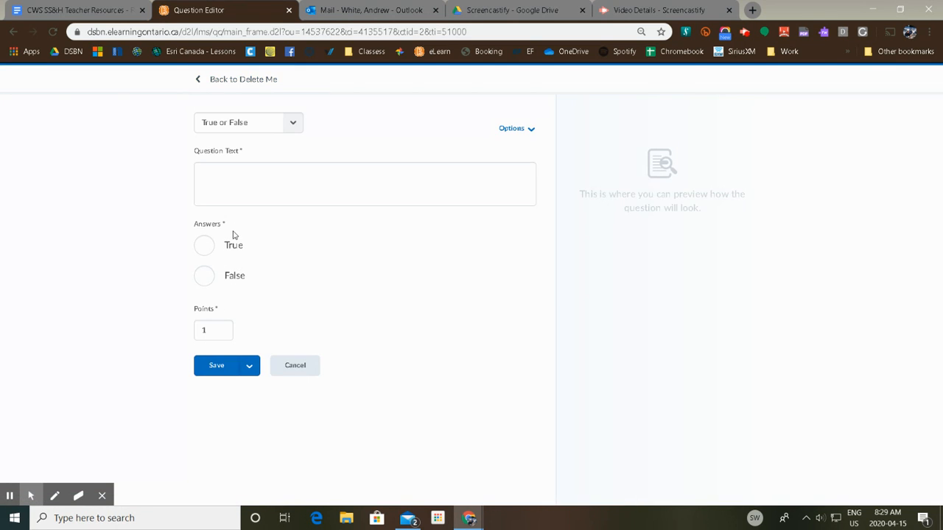
{"action": "left_click", "coordinate": [221, 177]}
{"action": "type", "text": "Am"}
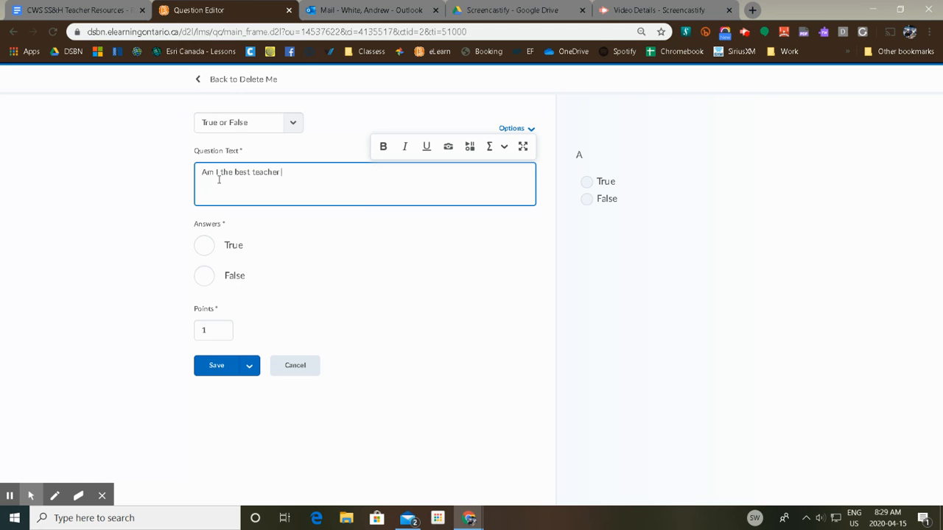
{"action": "left_click", "coordinate": [207, 247]}
{"action": "left_click", "coordinate": [216, 366]}
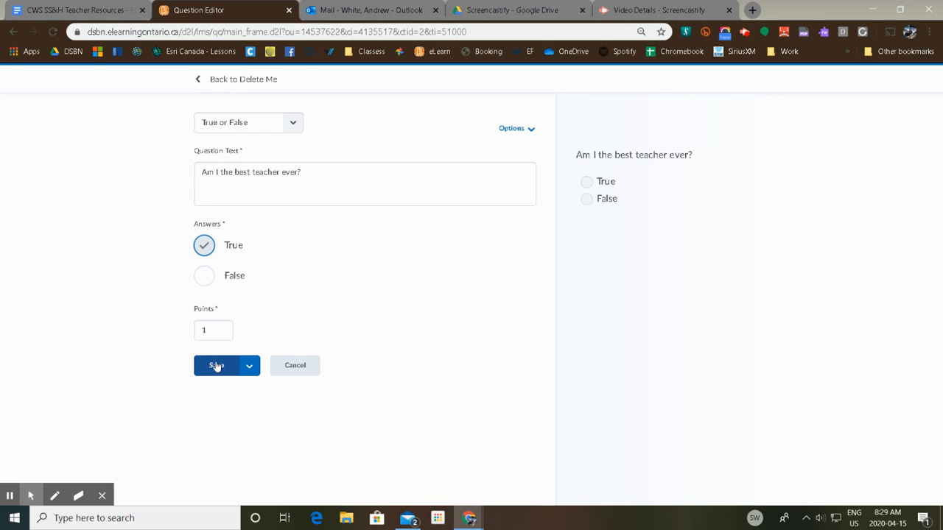
{"action": "left_click", "coordinate": [250, 367]}
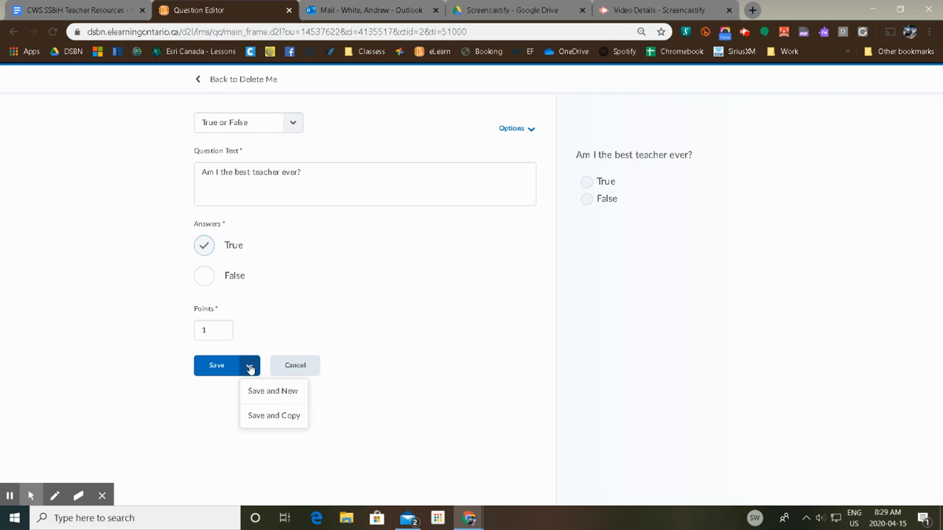
{"action": "left_click", "coordinate": [291, 392]}
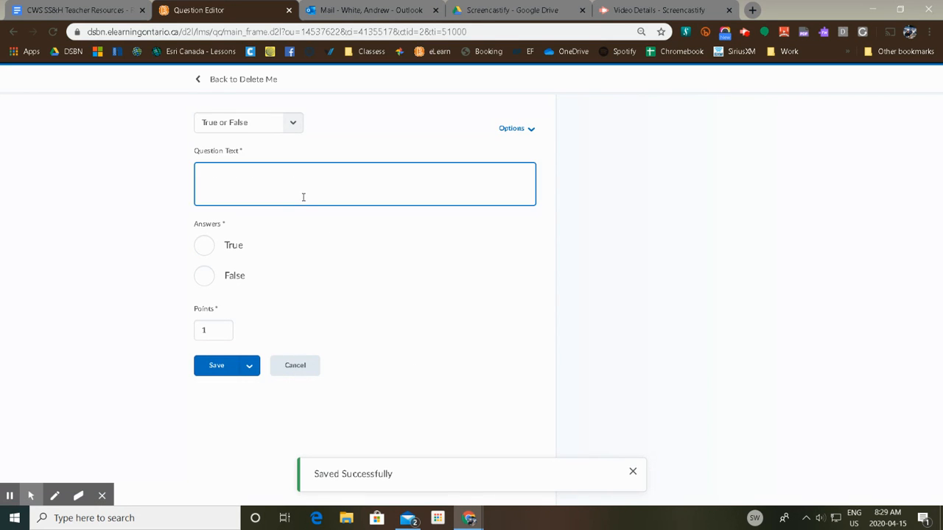
- Enter "f;lakjd ;lkj ja;ldk j;alsdkjf ;" as the second true/false question with False as the answer, and save it
{"action": "left_click", "coordinate": [219, 177]}
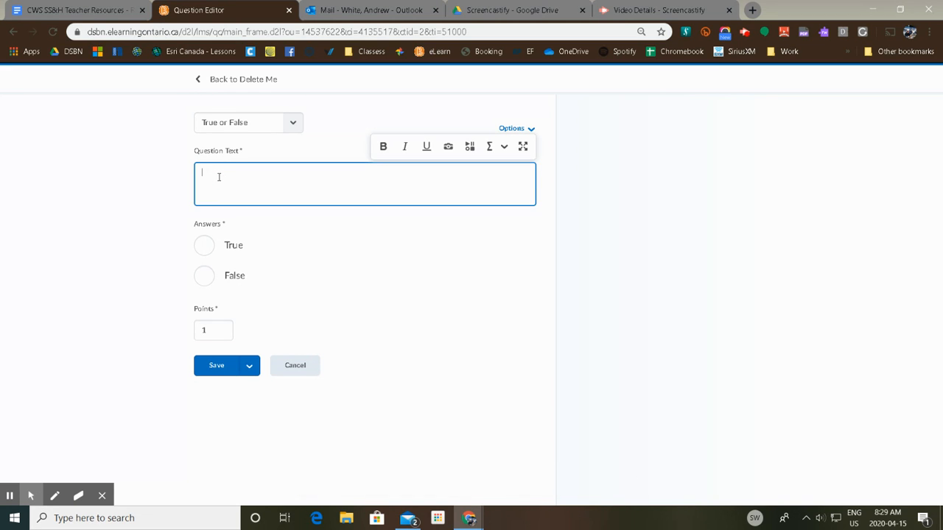
{"action": "type", "text": "f;lakjd ;lkj ja;ldk j;alsdkjf ;"}
{"action": "left_click", "coordinate": [204, 275]}
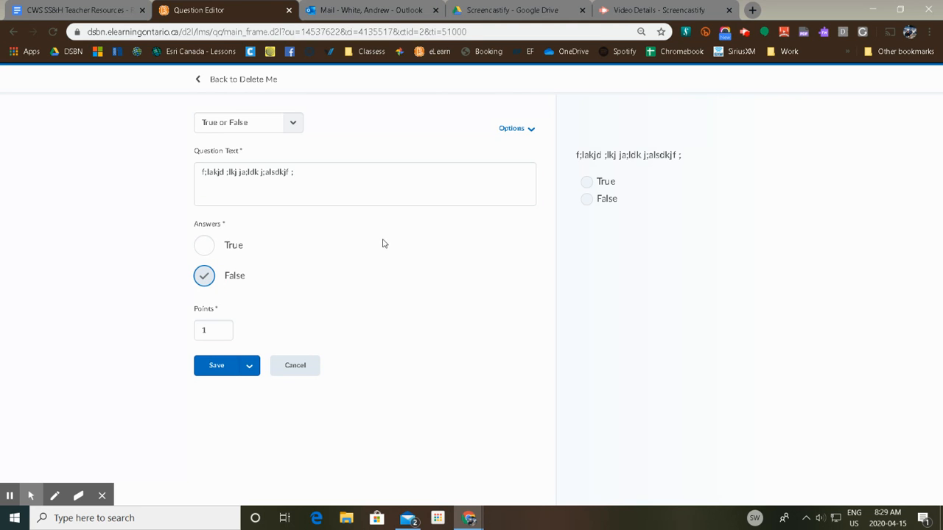
{"action": "left_click", "coordinate": [219, 367]}
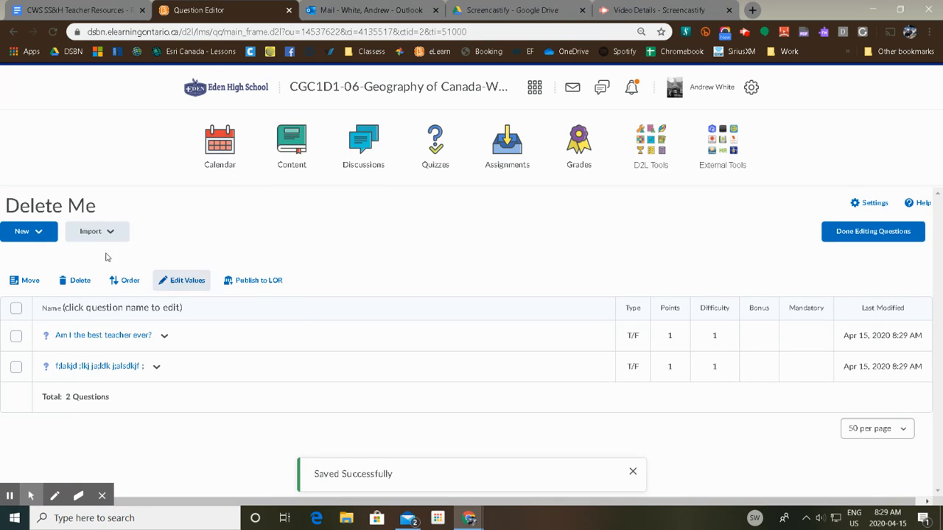
- Create a multiple choice question with the text "kj;lskadj ;lkjsf ;klj ;lkjs"
{"action": "left_click", "coordinate": [29, 234]}
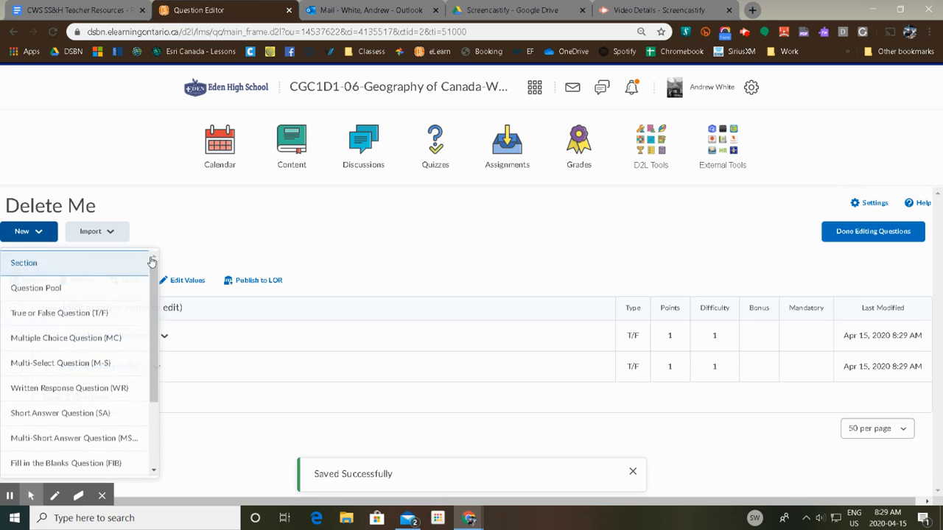
{"action": "left_click", "coordinate": [102, 338]}
{"action": "left_click", "coordinate": [213, 170]}
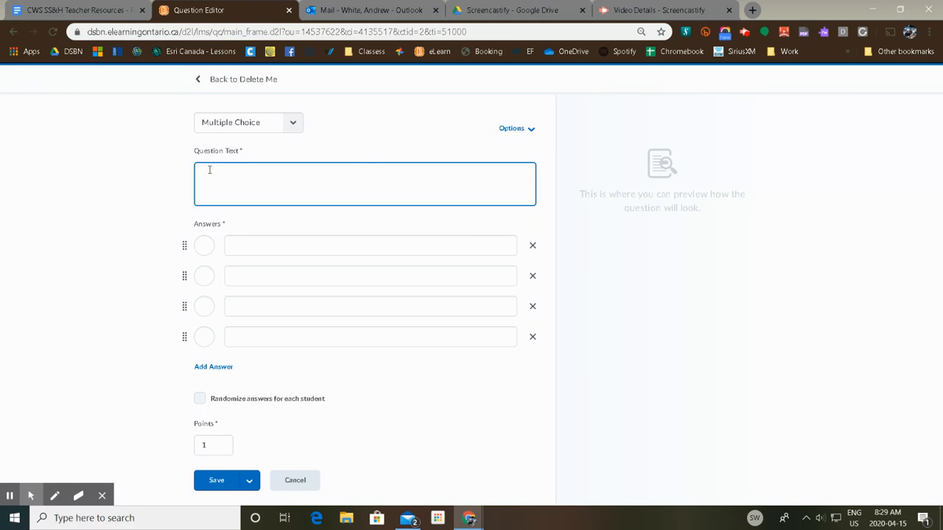
{"action": "type", "text": "kjdskadj ;lkjsf ;klj ;lkjs"}
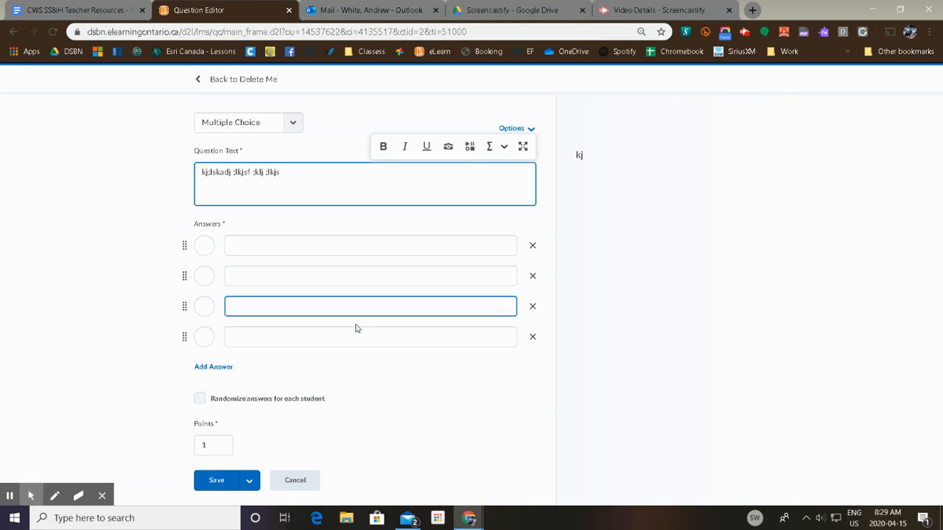
- Enter the answers green, blue, yellow and red, mark red as correct, and save the multiple choice question
{"action": "left_click", "coordinate": [229, 249]}
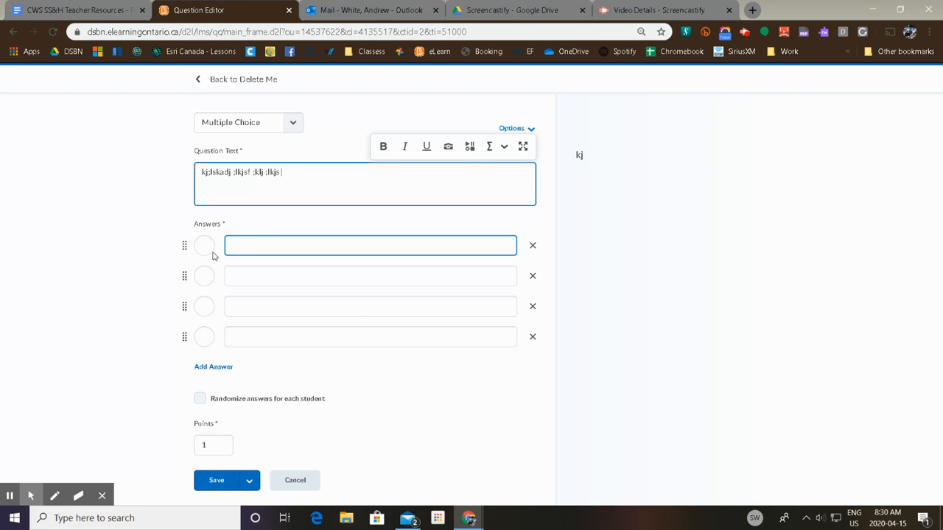
{"action": "left_click", "coordinate": [244, 249]}
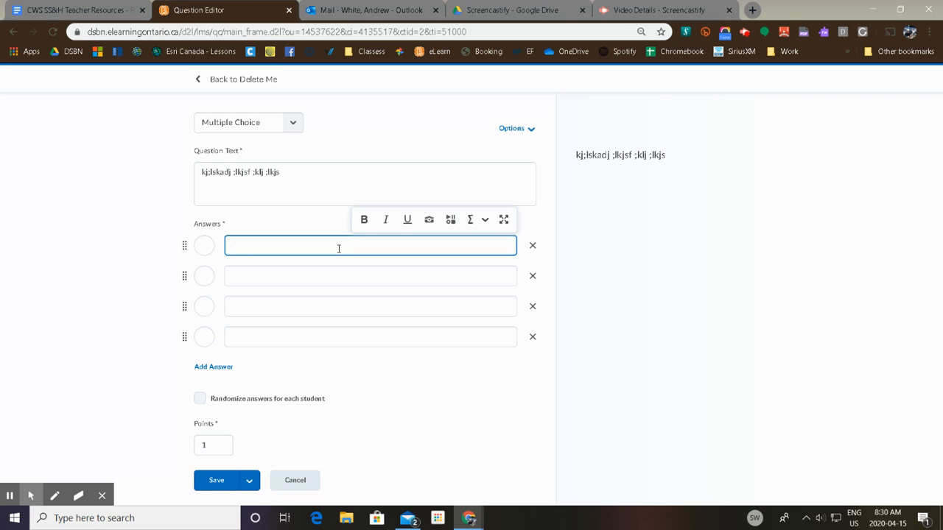
{"action": "type", "text": "ye"}
{"action": "type", "text": "en"}
{"action": "left_click", "coordinate": [287, 280]}
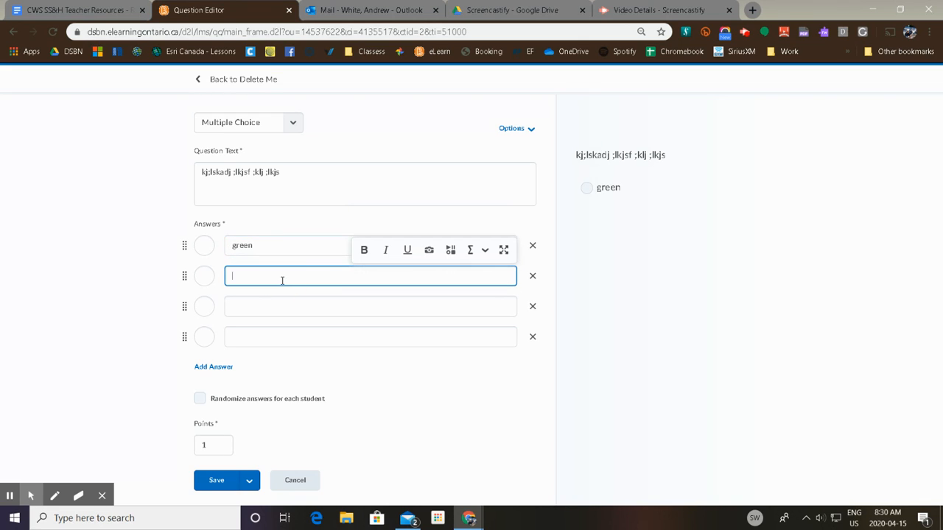
{"action": "left_click", "coordinate": [242, 305]}
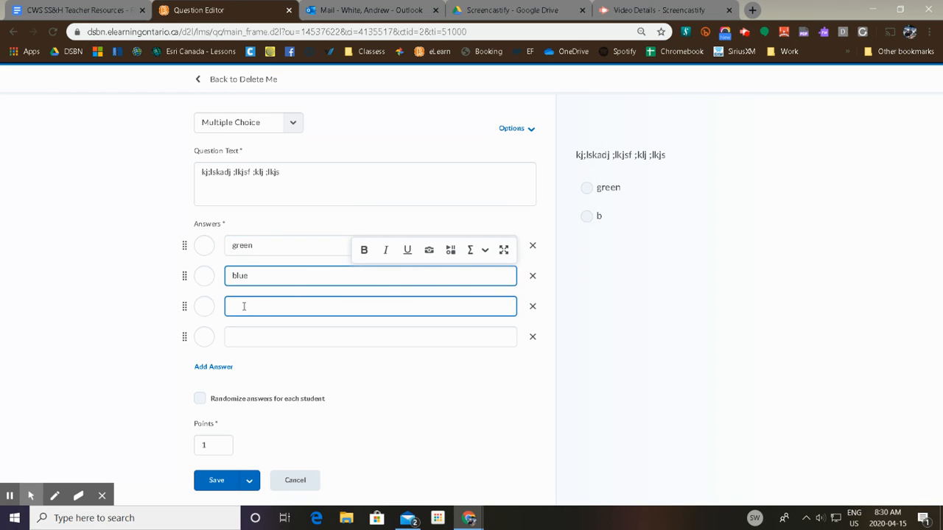
{"action": "type", "text": "yellow"}
{"action": "left_click", "coordinate": [267, 339]}
{"action": "type", "text": "red"}
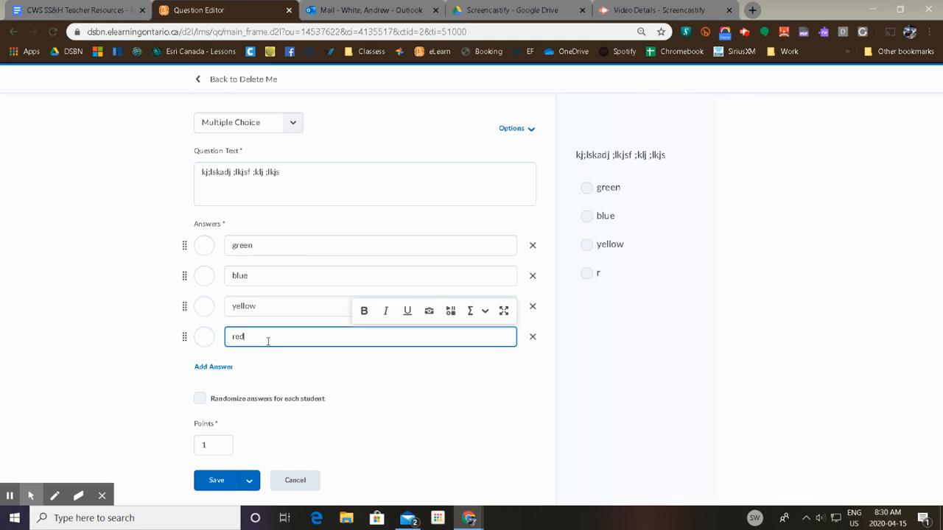
{"action": "left_click", "coordinate": [204, 336]}
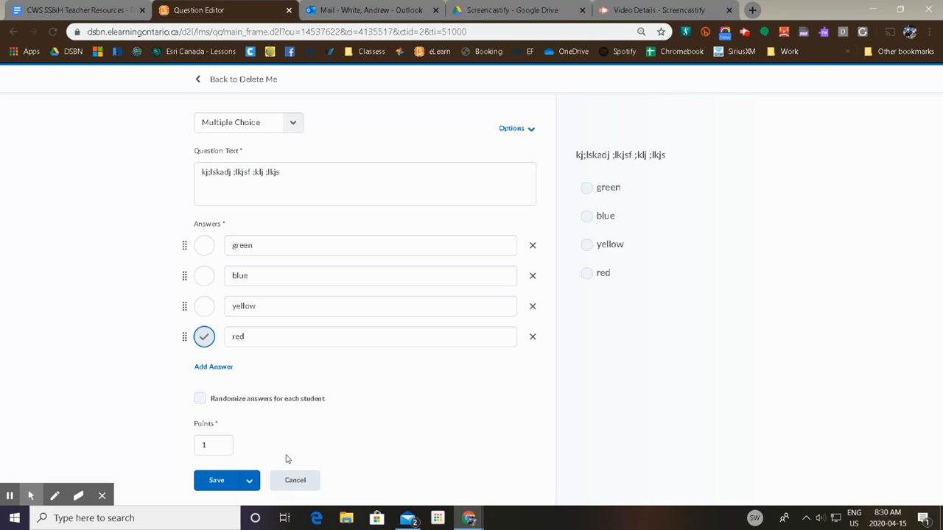
{"action": "left_click", "coordinate": [223, 487]}
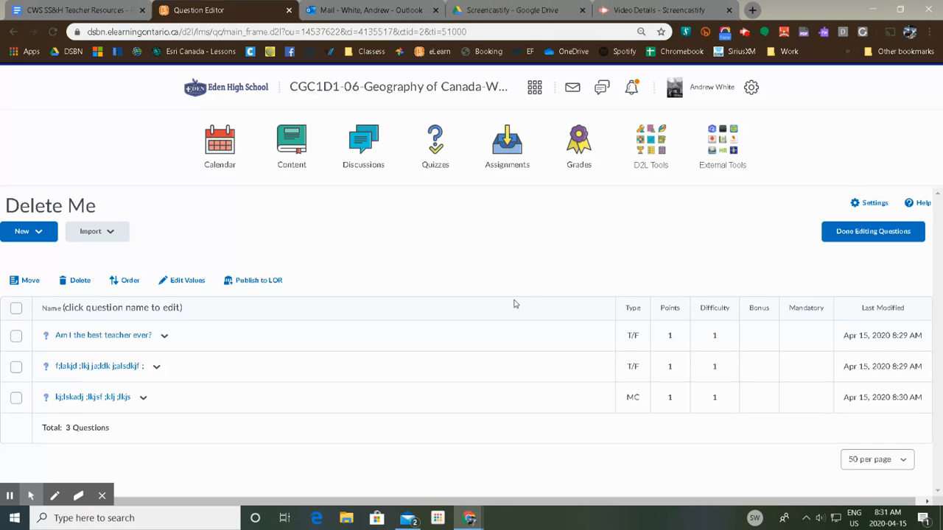
- Finish editing the questions, review the quiz properties, and save and close the Delete Me quiz
{"action": "left_click", "coordinate": [866, 229]}
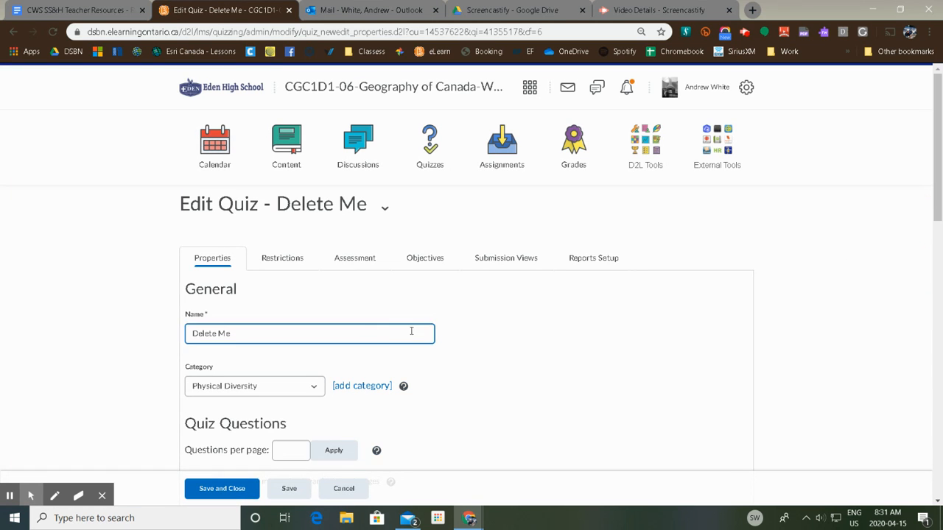
{"action": "scroll", "coordinate": [419, 318], "scroll_direction": "down", "scroll_amount": 5}
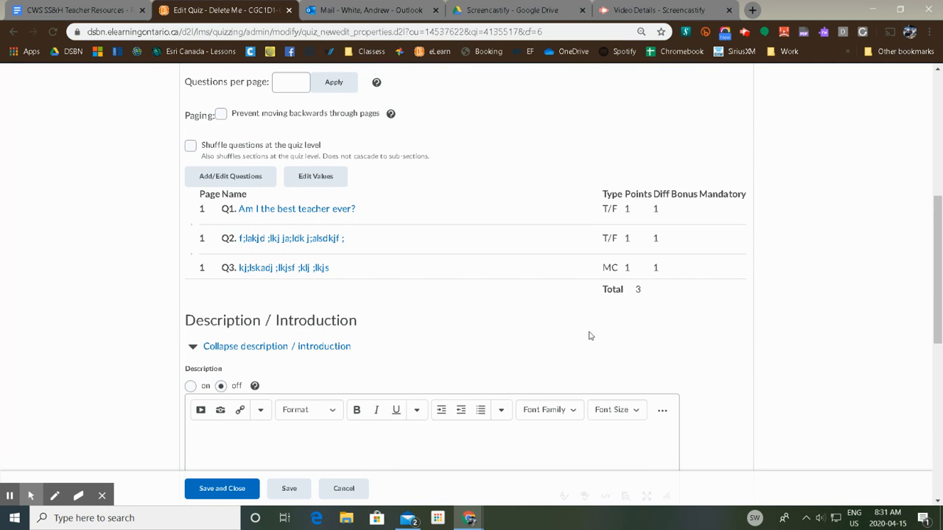
{"action": "scroll", "coordinate": [603, 311], "scroll_direction": "up", "scroll_amount": 2}
{"action": "scroll", "coordinate": [600, 306], "scroll_direction": "up", "scroll_amount": 1}
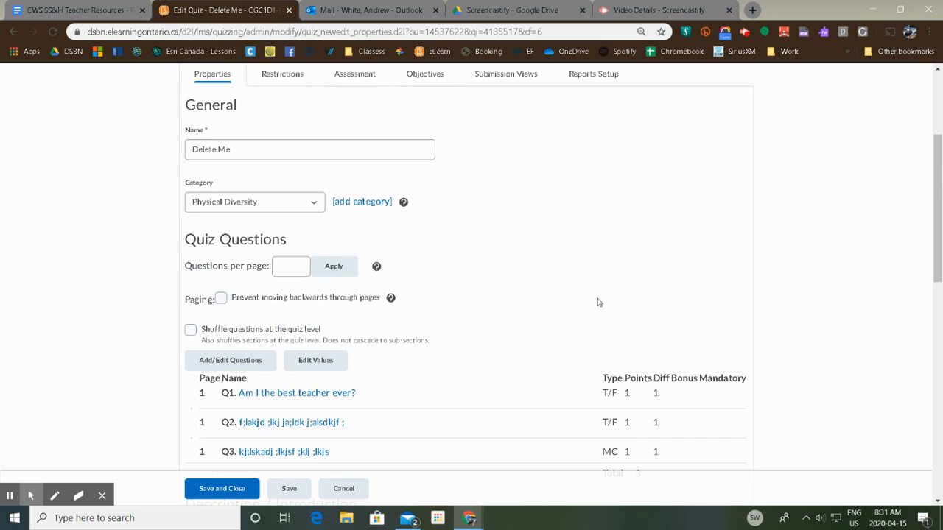
{"action": "scroll", "coordinate": [475, 309], "scroll_direction": "down", "scroll_amount": 3}
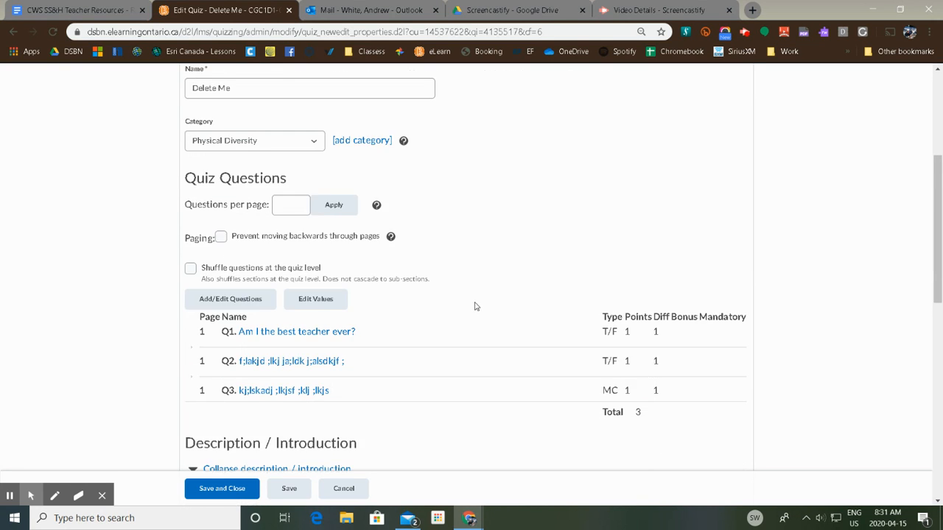
{"action": "left_click", "coordinate": [222, 489]}
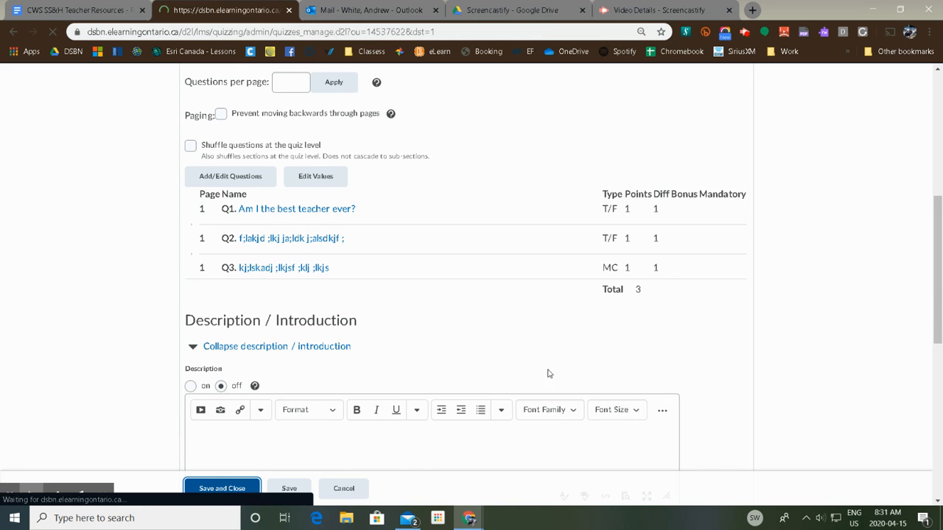
- Open the preview of the Delete Me quiz from the quiz list and start the attempt
{"action": "scroll", "coordinate": [589, 313], "scroll_direction": "down", "scroll_amount": 10}
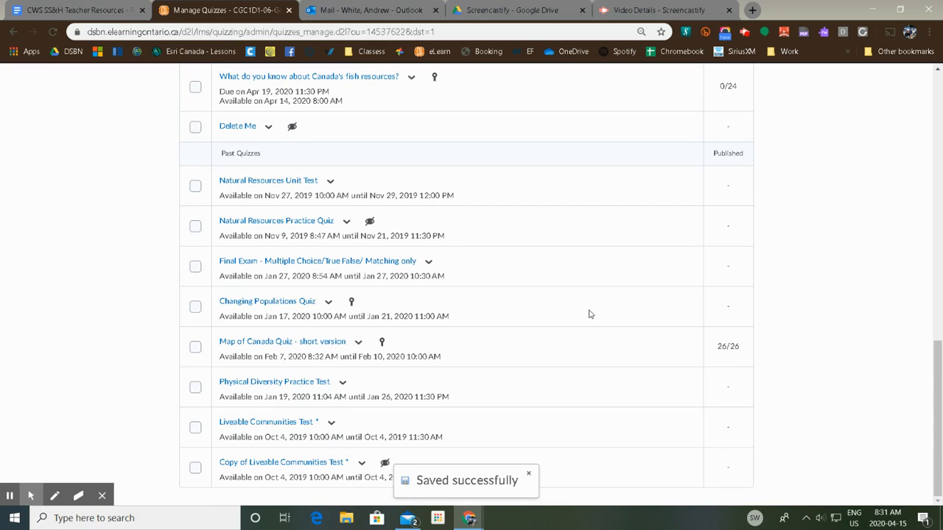
{"action": "scroll", "coordinate": [379, 215], "scroll_direction": "up", "scroll_amount": 2}
{"action": "left_click", "coordinate": [269, 250]}
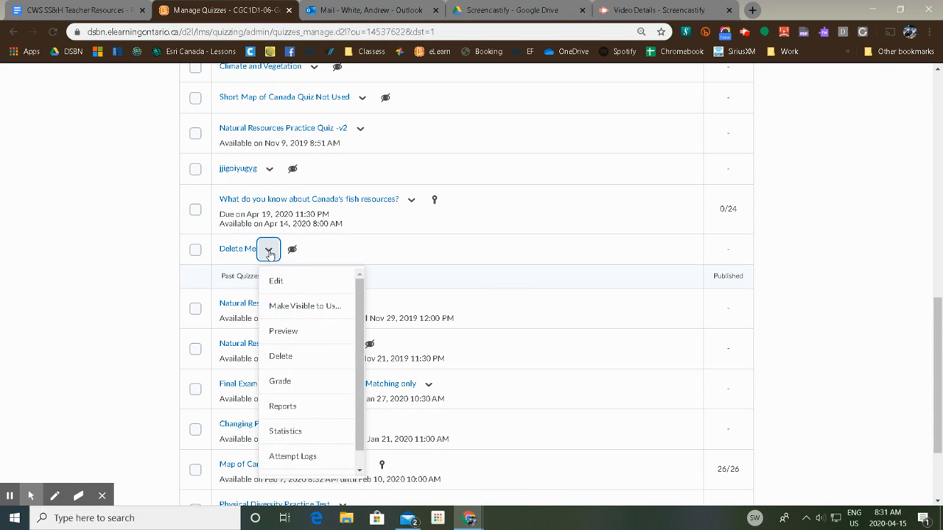
{"action": "left_click", "coordinate": [308, 331]}
{"action": "scroll", "coordinate": [397, 317], "scroll_direction": "down", "scroll_amount": 2}
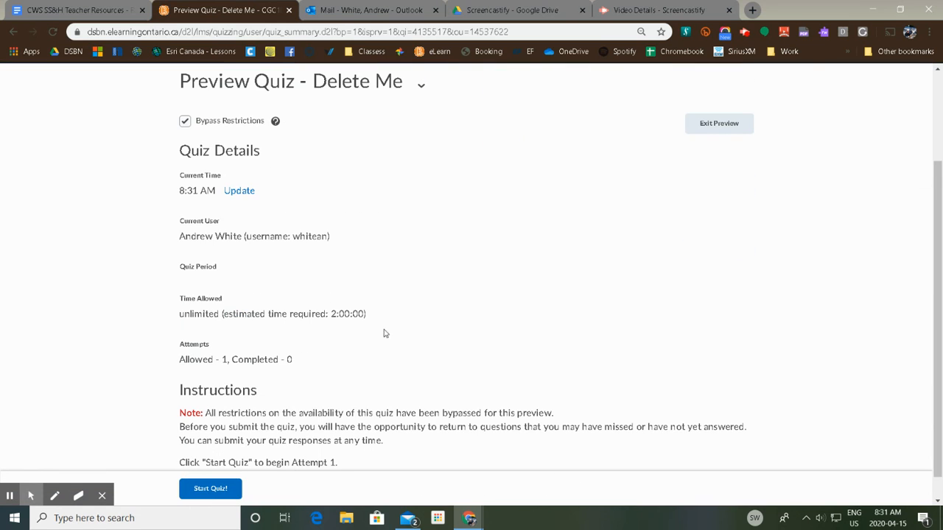
{"action": "left_click", "coordinate": [216, 490]}
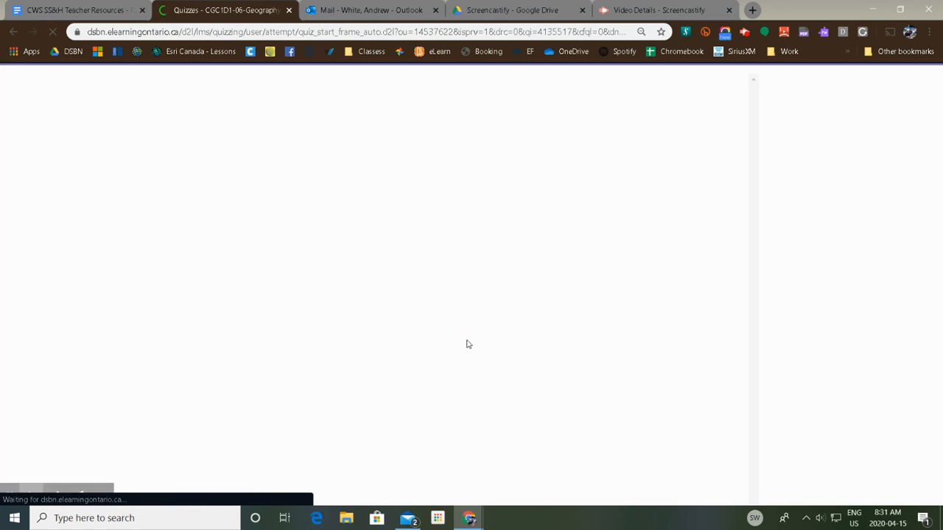
- Answer the preview questions with True for question 1, False for question 2 and yellow for question 3
{"action": "left_click", "coordinate": [308, 181]}
{"action": "left_click", "coordinate": [308, 288]}
{"action": "left_click", "coordinate": [308, 424]}
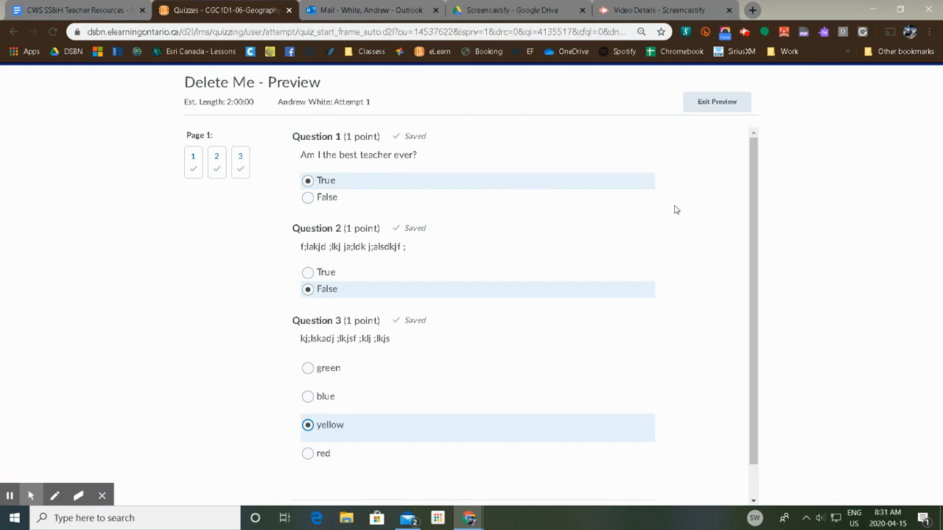
- Exit the Delete Me quiz preview and open the course's Question Library
{"action": "left_click", "coordinate": [705, 108]}
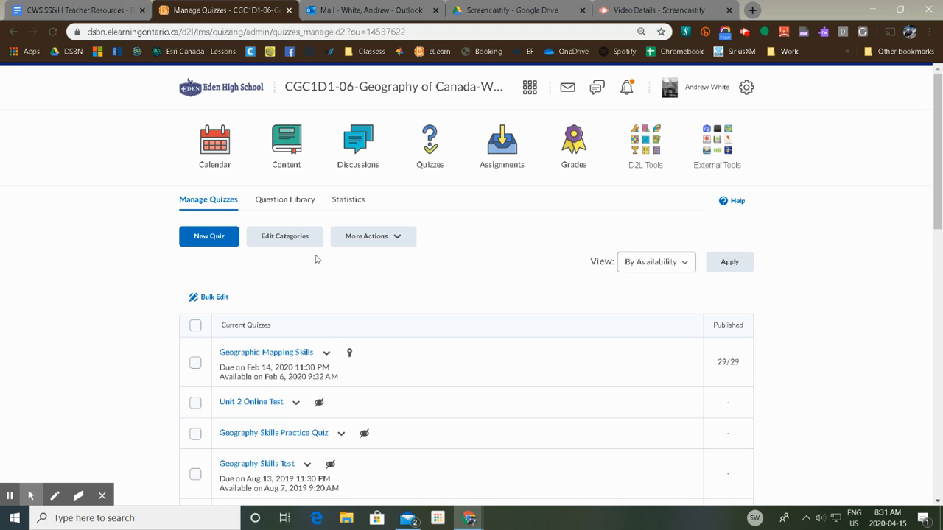
{"action": "left_click", "coordinate": [284, 199]}
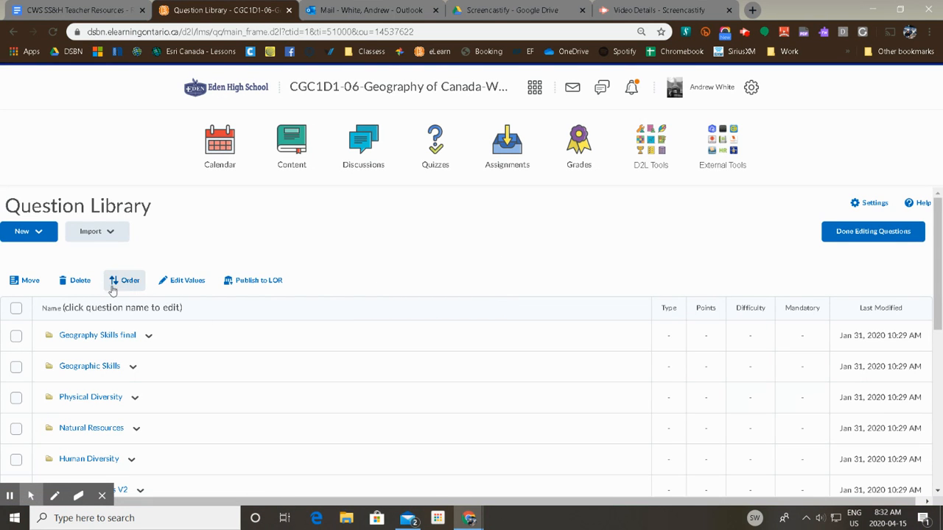
{"action": "left_click", "coordinate": [31, 234]}
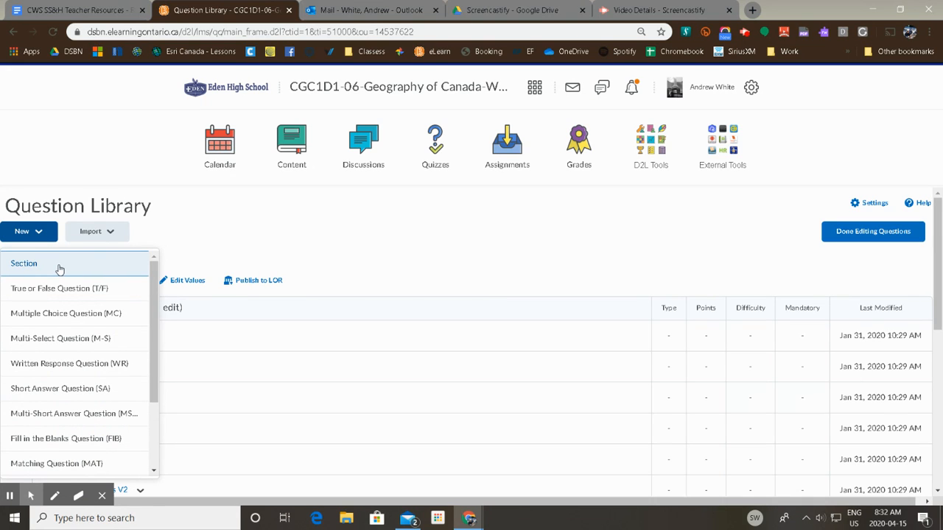
{"action": "left_click", "coordinate": [338, 230]}
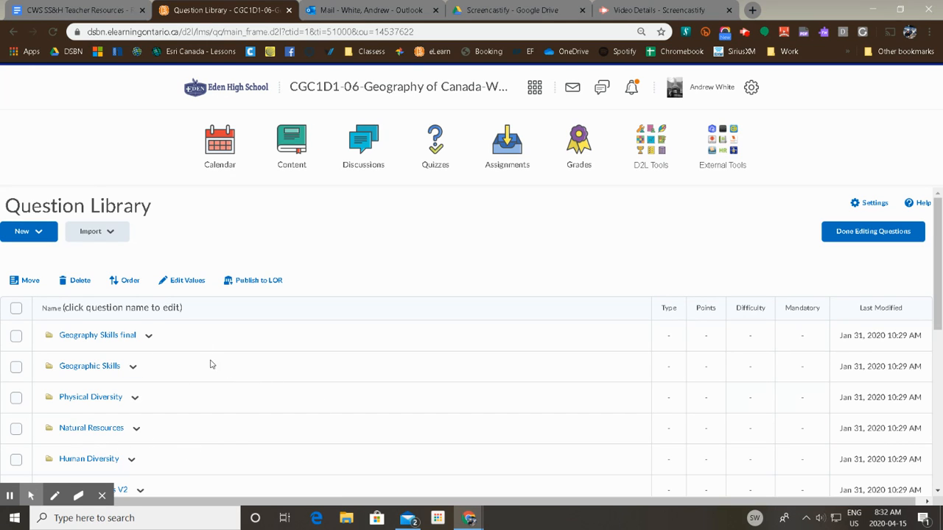
{"action": "left_click", "coordinate": [26, 233]}
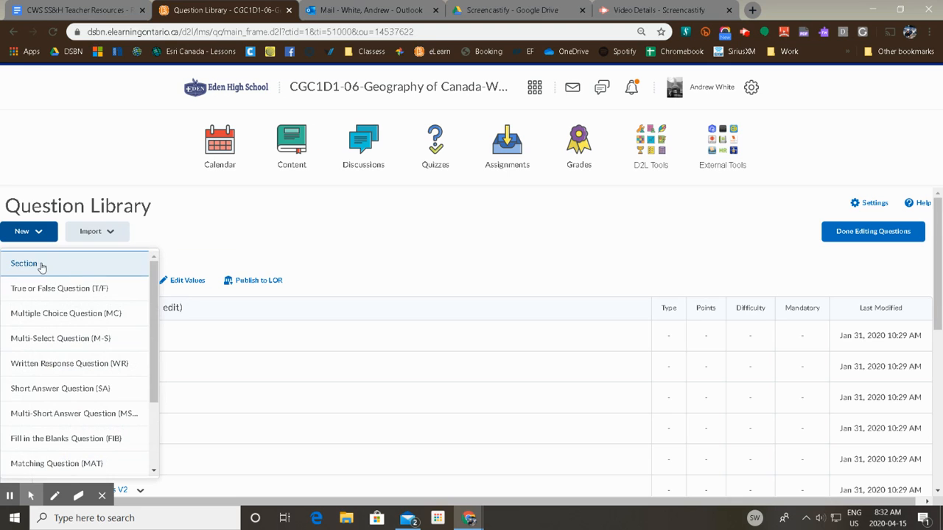
{"action": "left_click", "coordinate": [297, 231]}
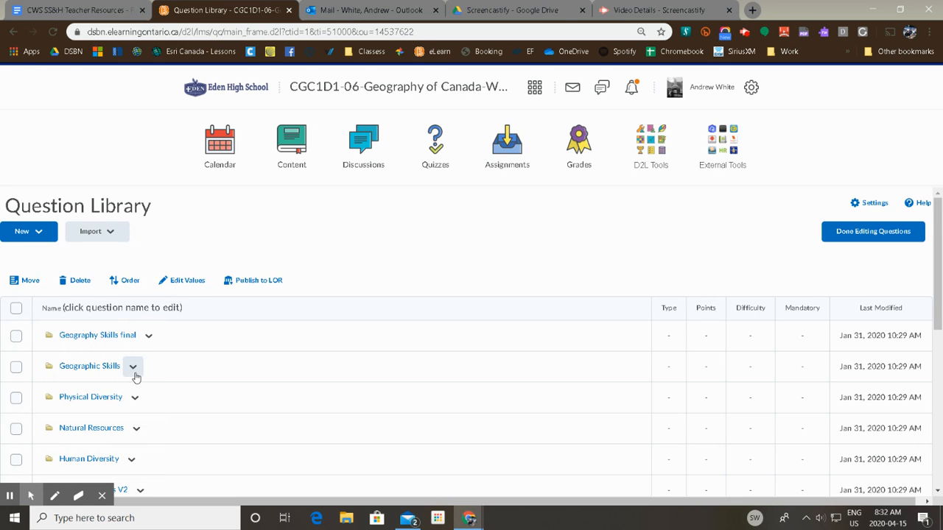
- In the Physical Diversity section, create and save the true/false question "Sedimentary rock is created from cooled magma." with False as the correct answer
{"action": "left_click", "coordinate": [104, 398]}
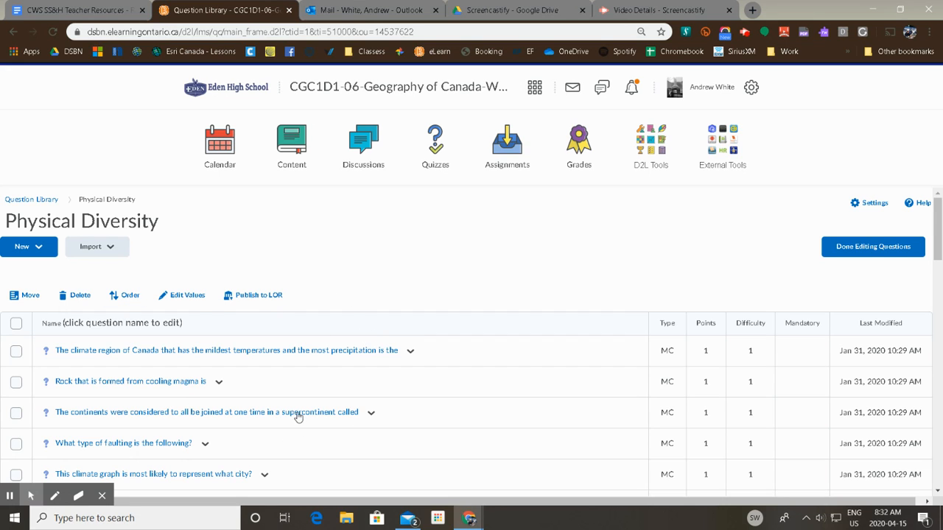
{"action": "left_click", "coordinate": [36, 248]}
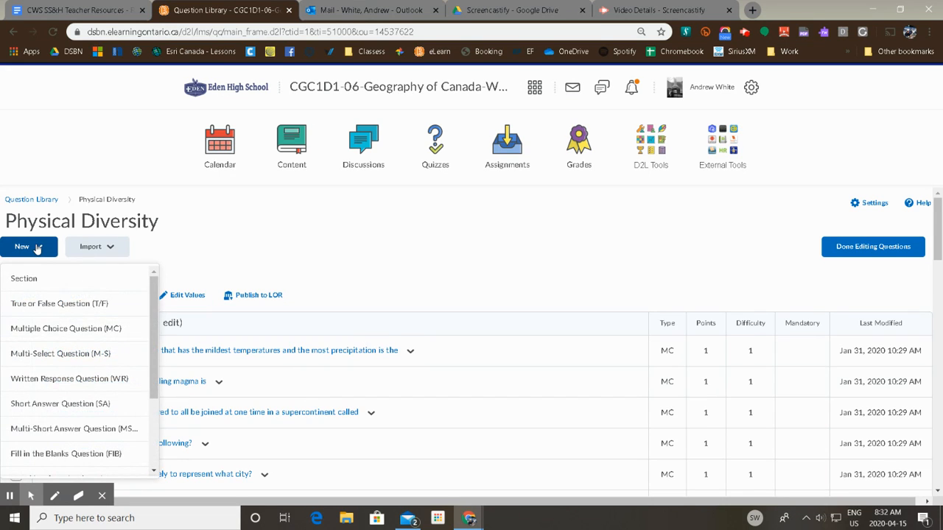
{"action": "left_click", "coordinate": [59, 303]}
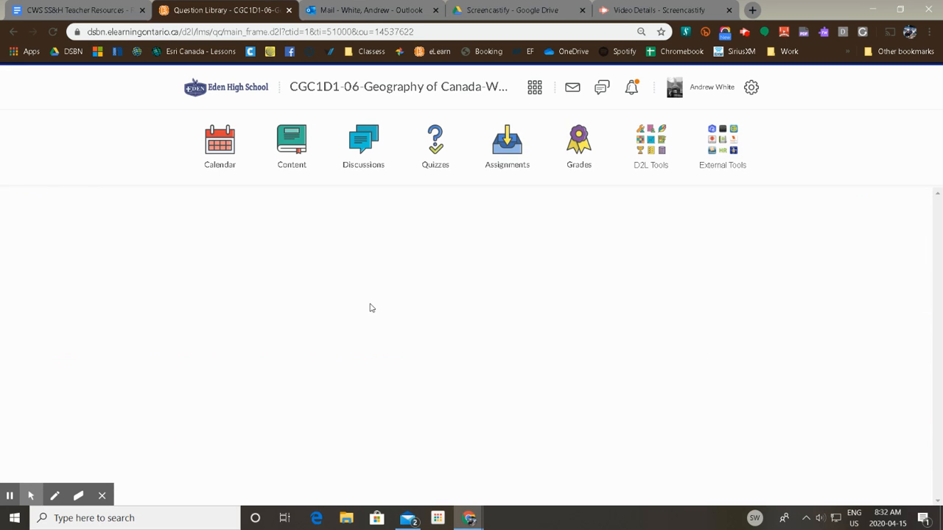
{"action": "left_click", "coordinate": [242, 181]}
{"action": "type", "text": "Sed"}
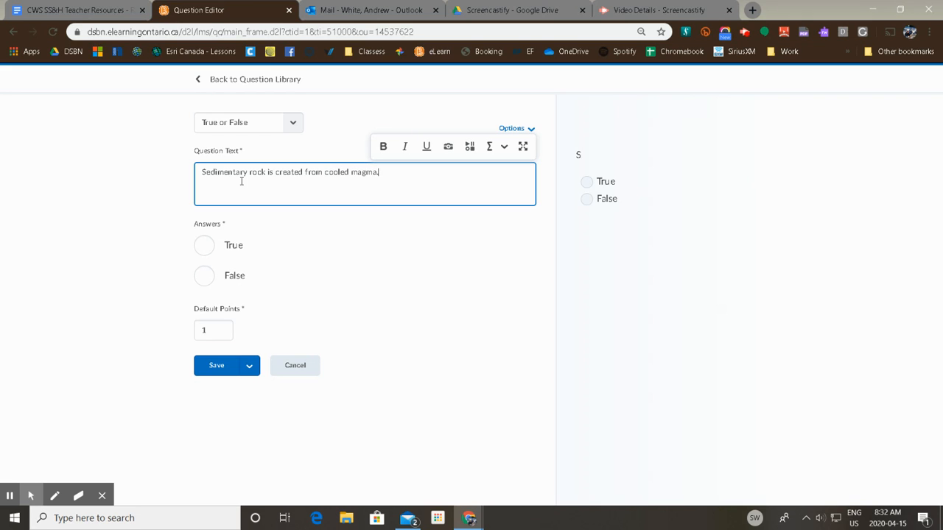
{"action": "left_click", "coordinate": [204, 276]}
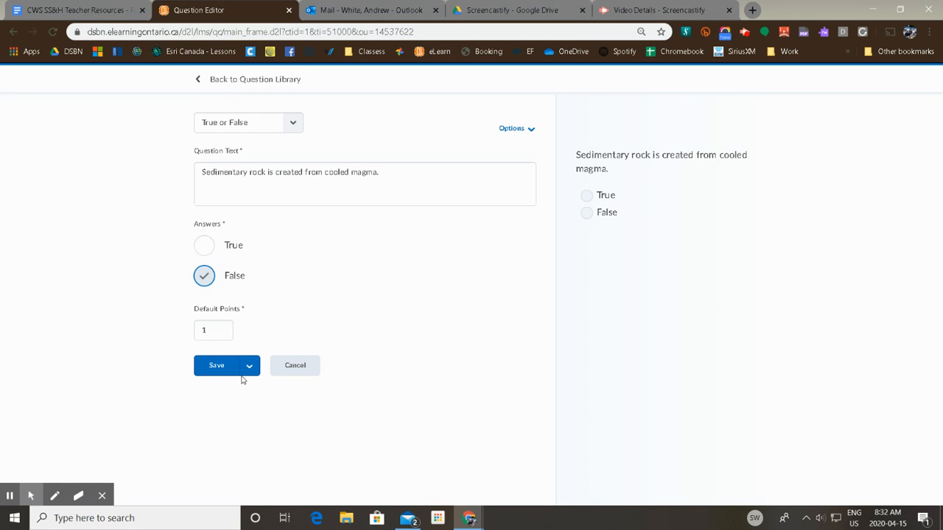
{"action": "left_click", "coordinate": [218, 368]}
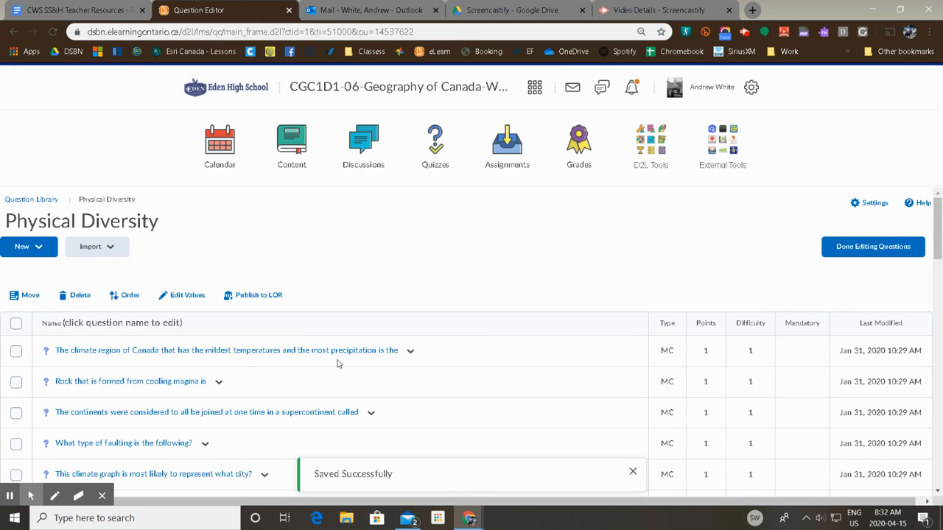
- Look through the Physical Diversity question list to find the newly added sedimentary rock question
{"action": "scroll", "coordinate": [342, 365], "scroll_direction": "down", "scroll_amount": 2}
{"action": "scroll", "coordinate": [682, 331], "scroll_direction": "down", "scroll_amount": 10}
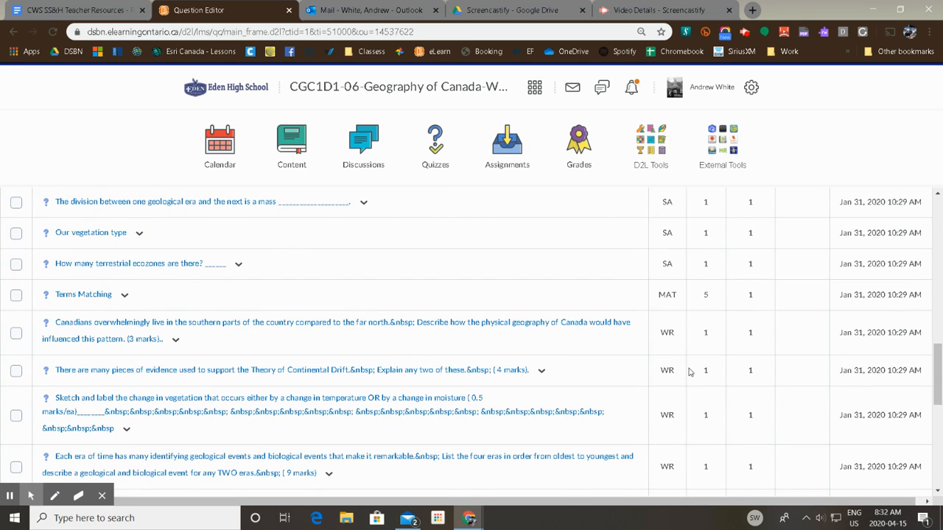
{"action": "scroll", "coordinate": [690, 373], "scroll_direction": "down", "scroll_amount": 3}
{"action": "scroll", "coordinate": [690, 373], "scroll_direction": "down", "scroll_amount": 3}
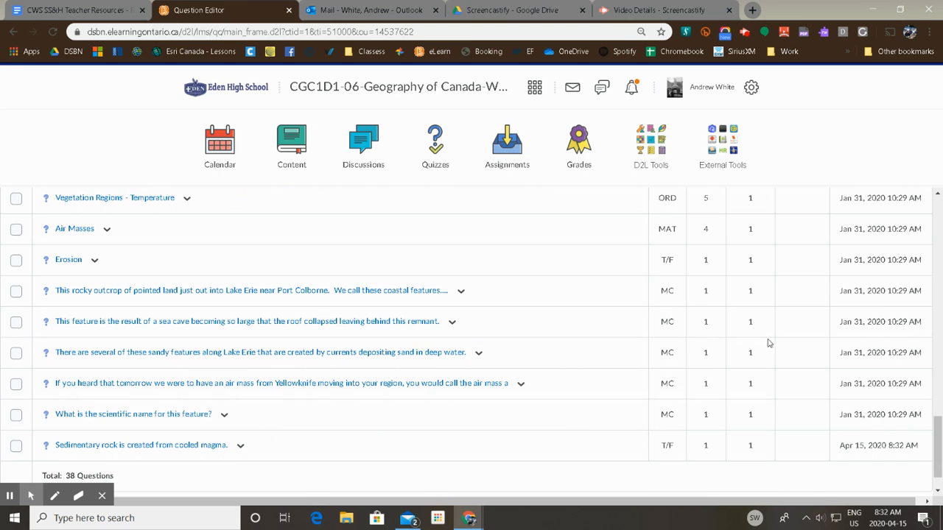
{"action": "scroll", "coordinate": [688, 333], "scroll_direction": "up", "scroll_amount": 15}
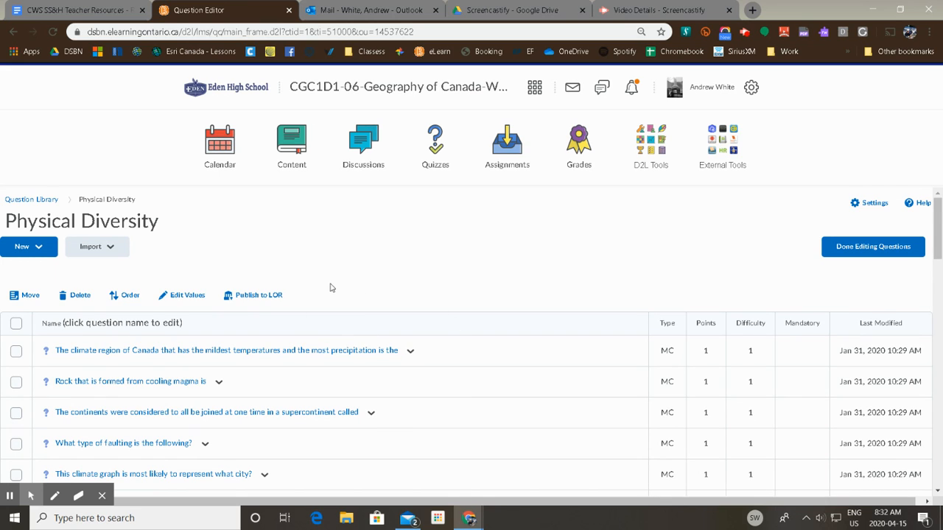
- Start a new multiple choice question in Physical Diversity with the text "Rock that is created from cooled magma or lava."
{"action": "left_click", "coordinate": [25, 250]}
{"action": "left_click", "coordinate": [103, 326]}
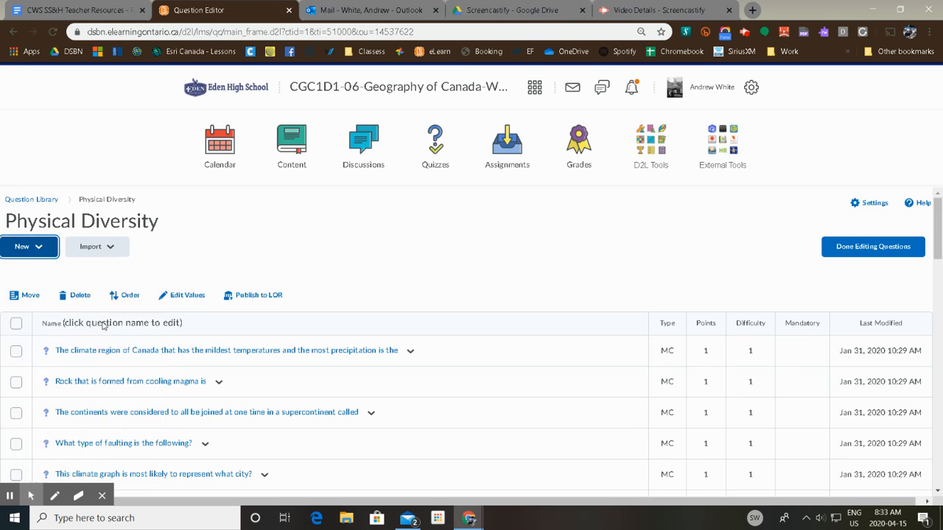
{"action": "left_click", "coordinate": [238, 180]}
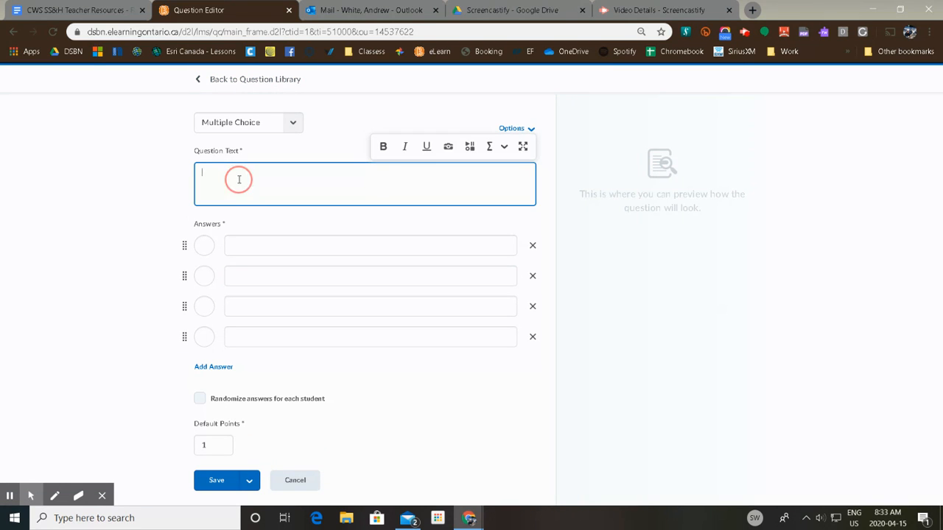
{"action": "type", "text": "rock"}
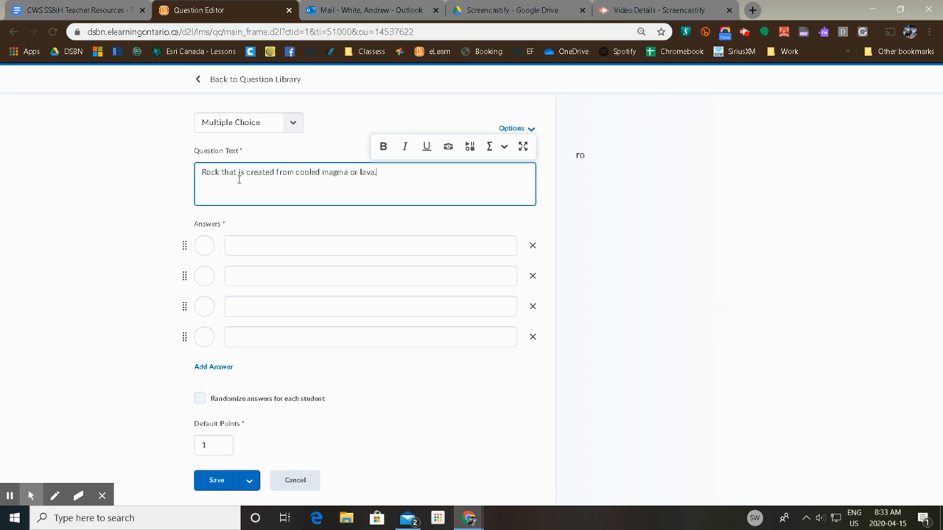
- Enter the answers igneous, sedimentary, metamorphic and coal, and mark igneous as correct
{"action": "left_click", "coordinate": [260, 249]}
{"action": "type", "text": "igneous"}
{"action": "left_click", "coordinate": [271, 278]}
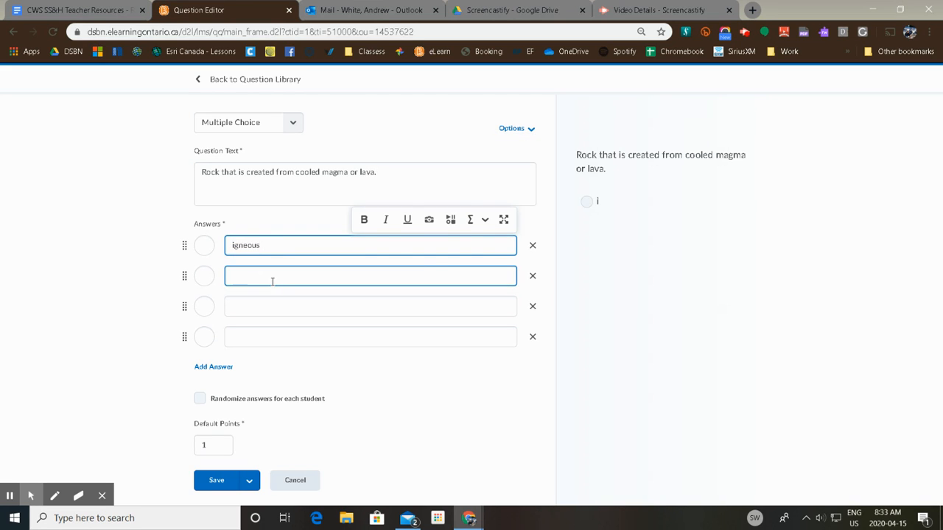
{"action": "type", "text": "sedimentary"}
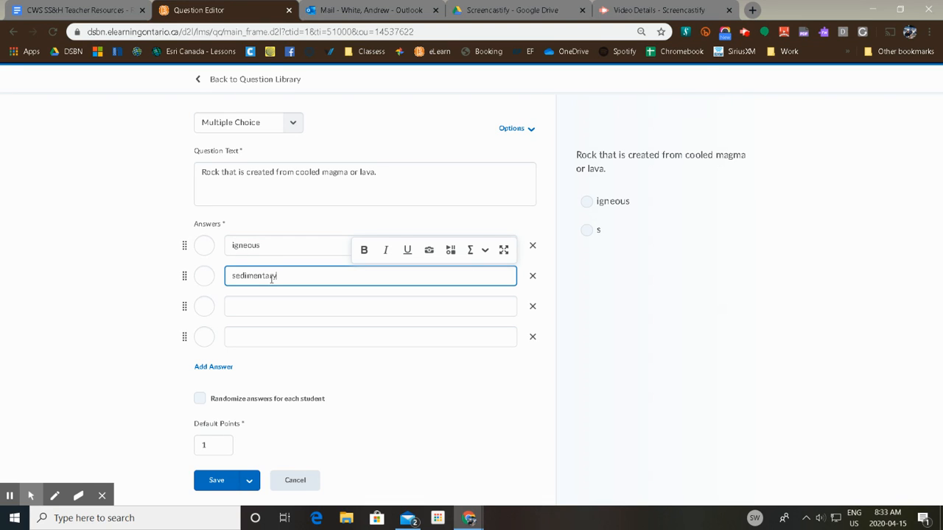
{"action": "left_click", "coordinate": [277, 306]}
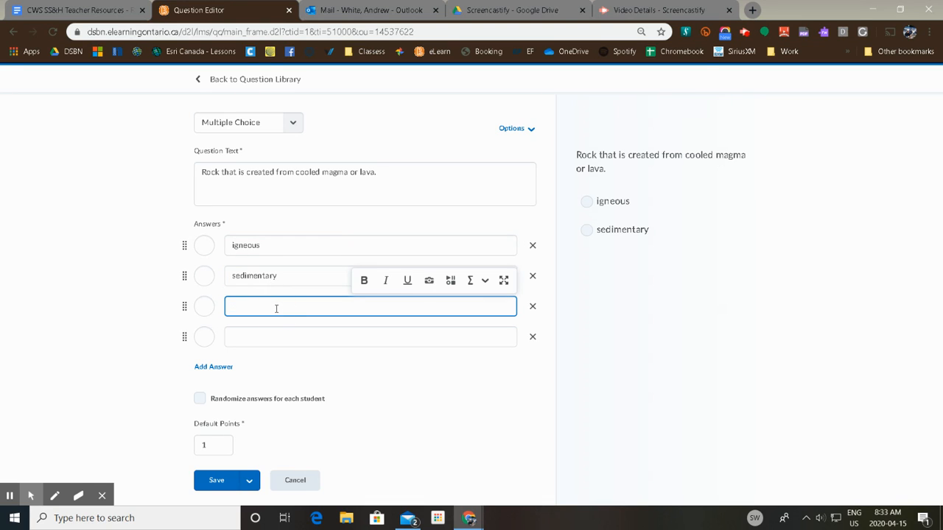
{"action": "type", "text": "metamorphic"}
{"action": "left_click", "coordinate": [259, 337]}
{"action": "type", "text": "tita"}
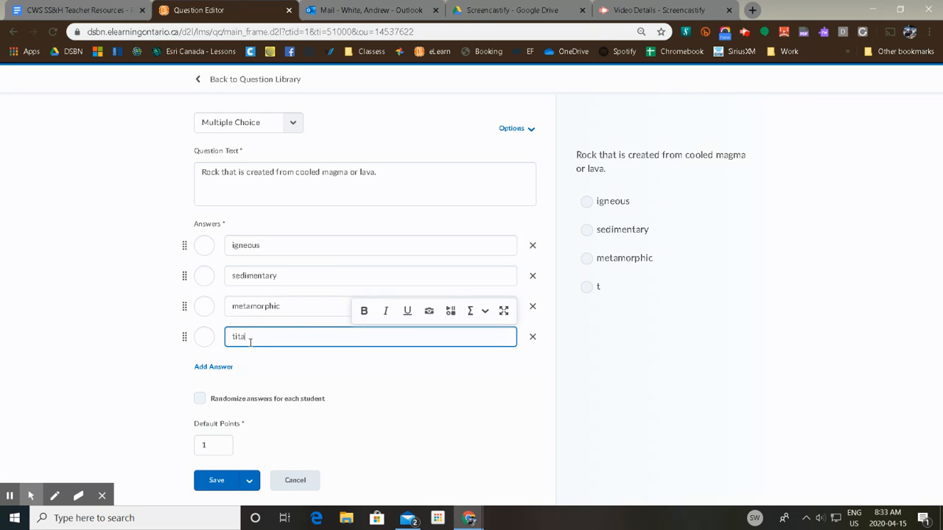
{"action": "key", "text": "BackSpace"}
{"action": "key", "text": "BackSpace"}
{"action": "key", "text": "BackSpace"}
{"action": "key", "text": "BackSpace"}
{"action": "key", "text": "BackSpace"}
{"action": "key", "text": "BackSpace"}
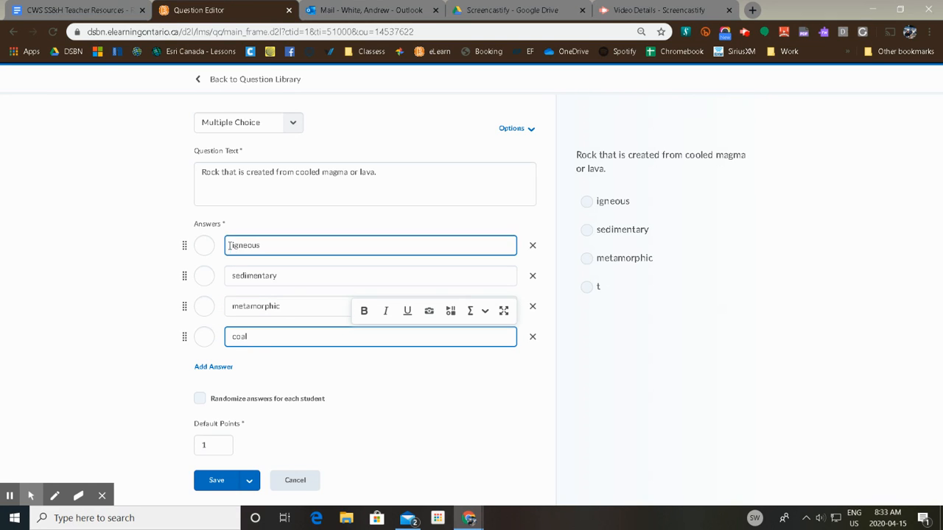
{"action": "left_click", "coordinate": [204, 245]}
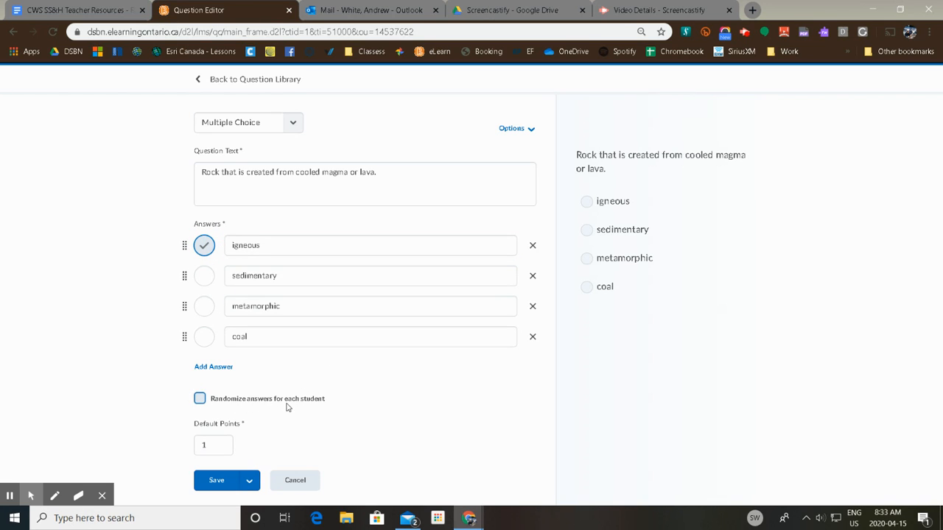
- Randomize the answers for each student and add a fifth answer, "none of these"
{"action": "left_click", "coordinate": [200, 399]}
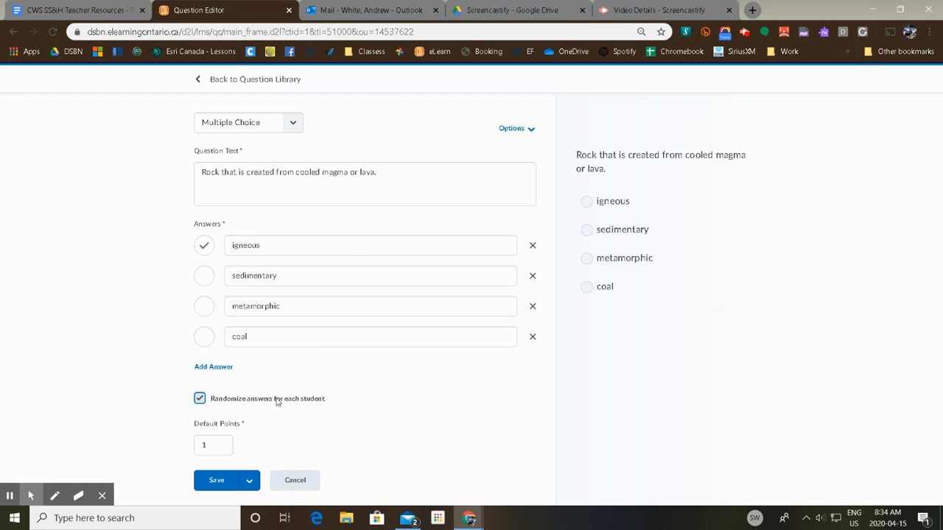
{"action": "left_click", "coordinate": [221, 371]}
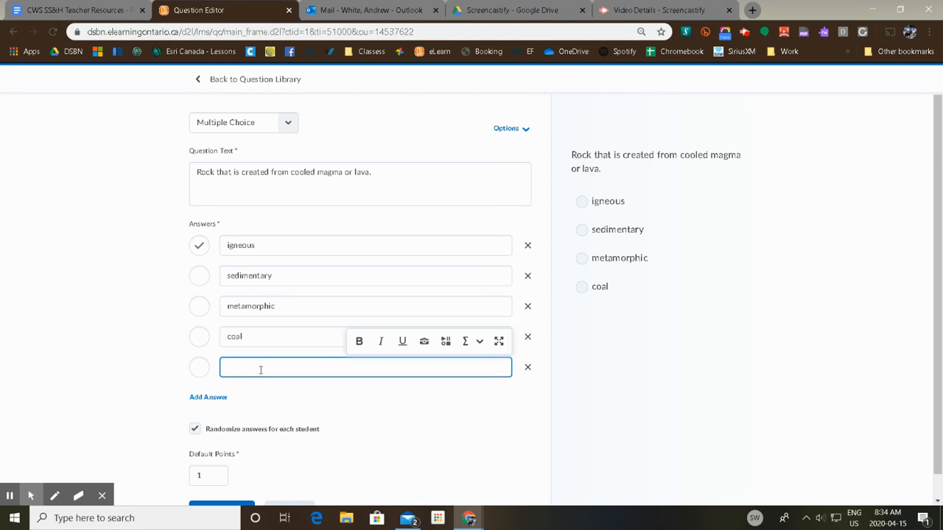
{"action": "type", "text": "none of these"}
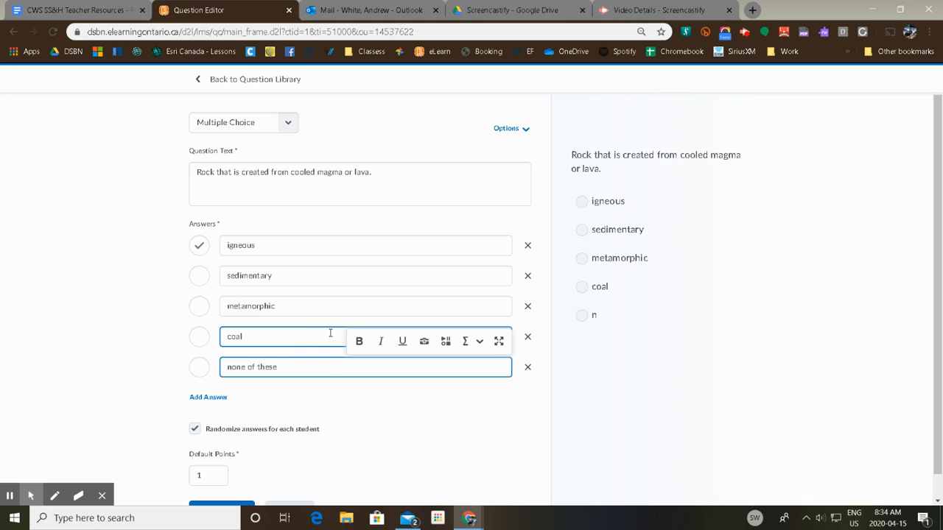
- Check the additional options available for the multiple choice question, and save the question
{"action": "left_click", "coordinate": [513, 128]}
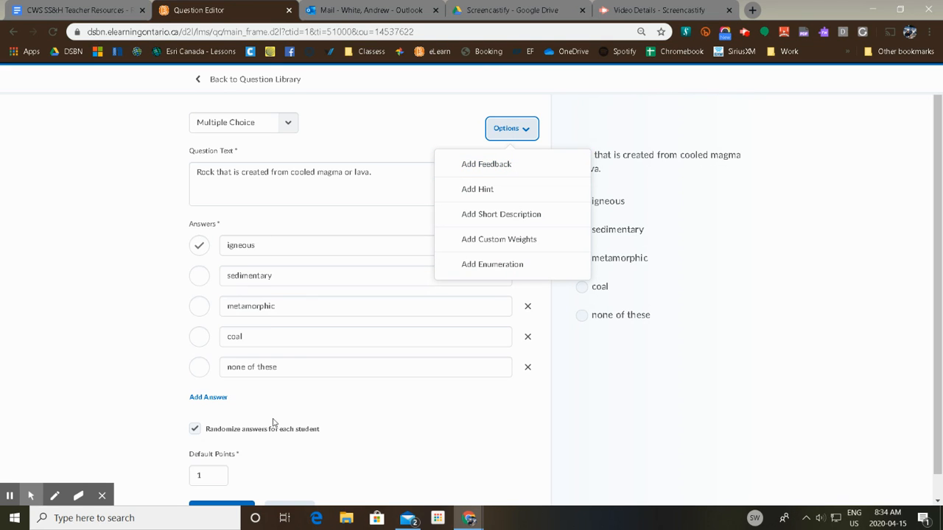
{"action": "left_click", "coordinate": [380, 140]}
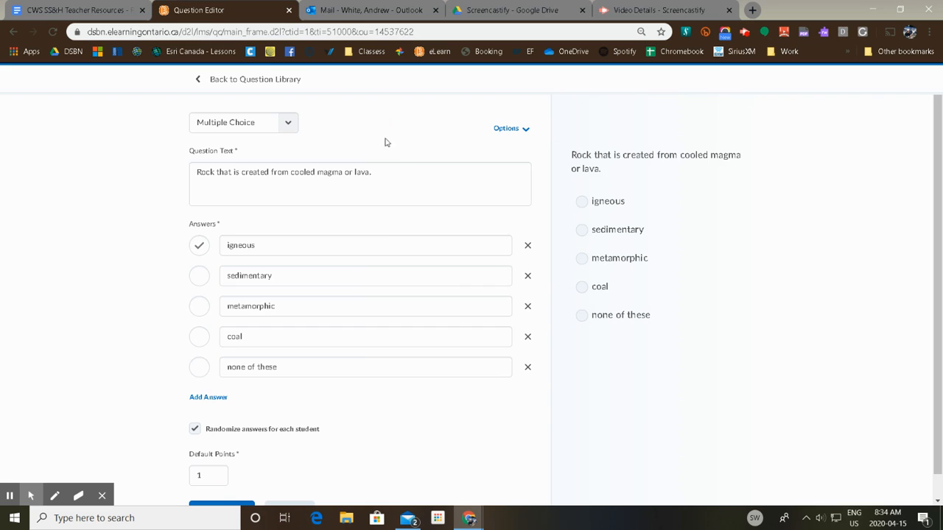
{"action": "scroll", "coordinate": [446, 421], "scroll_direction": "down", "scroll_amount": 1}
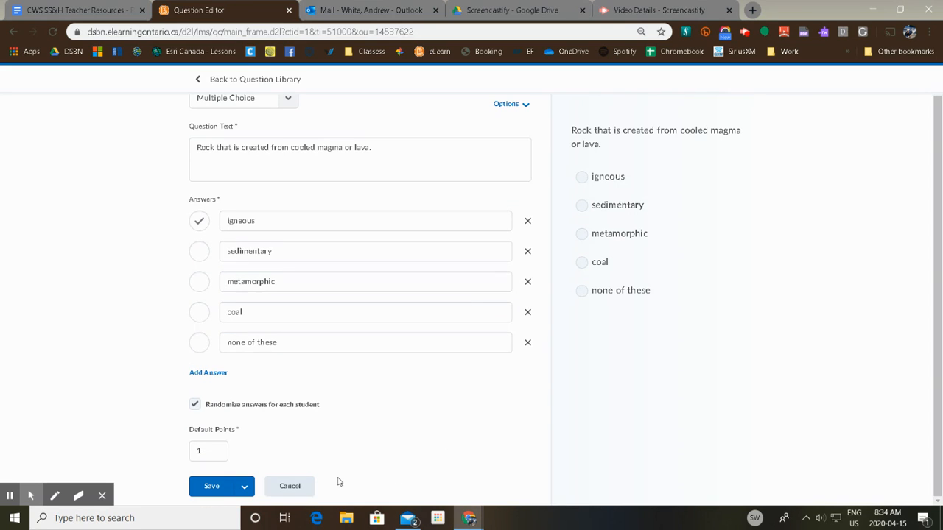
{"action": "left_click", "coordinate": [212, 486]}
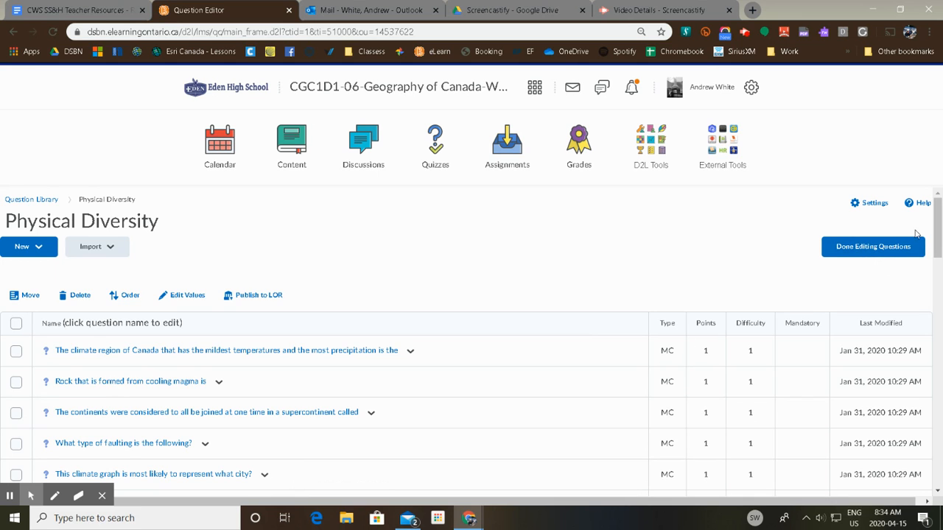
- Finish editing the library questions and create a new quiz named "Physical Diversity Delete Me" in the Physical Diversity category
{"action": "left_click", "coordinate": [870, 249]}
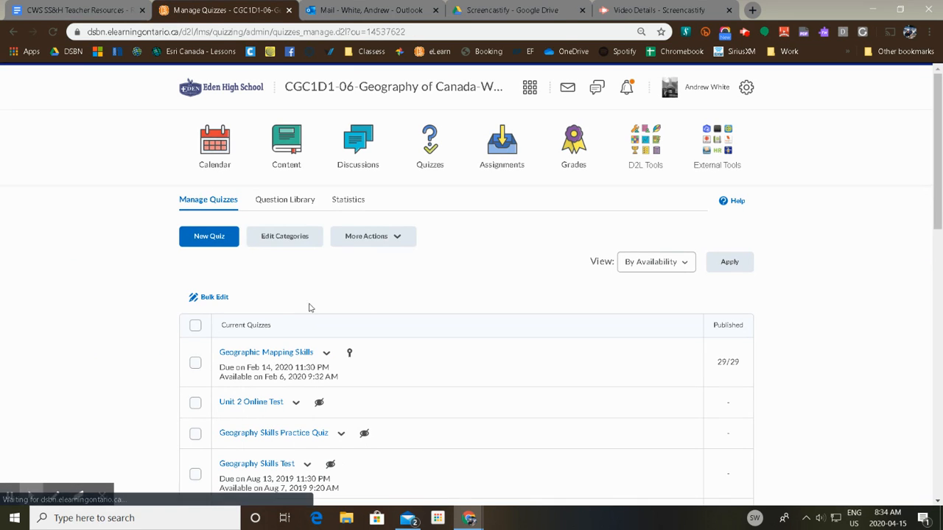
{"action": "left_click", "coordinate": [211, 238]}
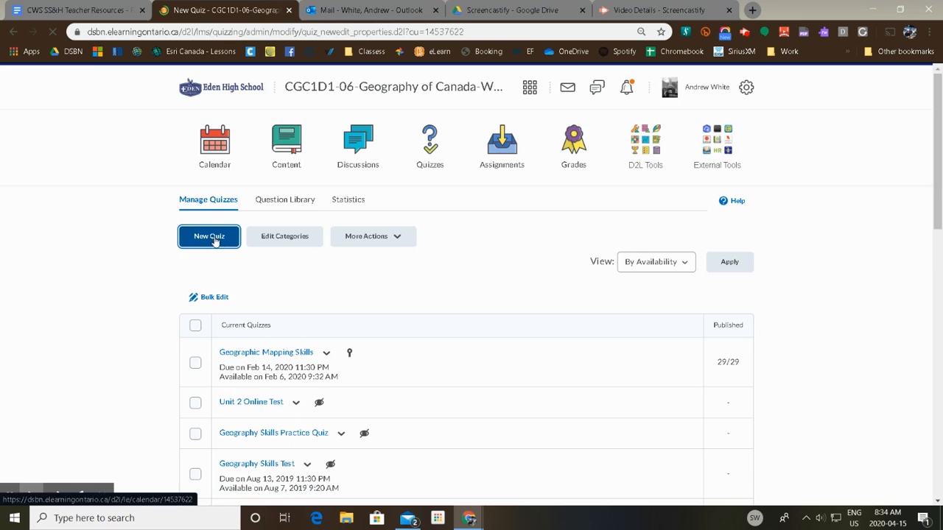
{"action": "left_click", "coordinate": [203, 338]}
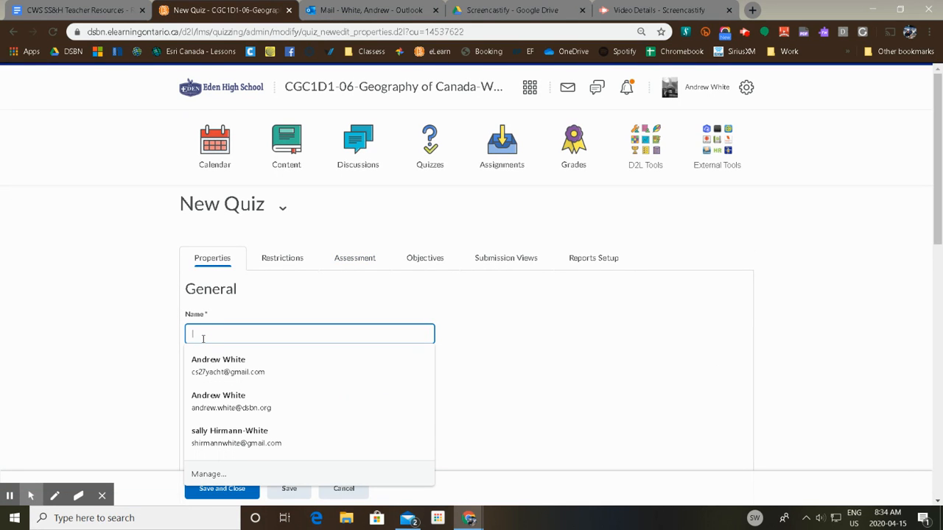
{"action": "type", "text": "Physical Div"}
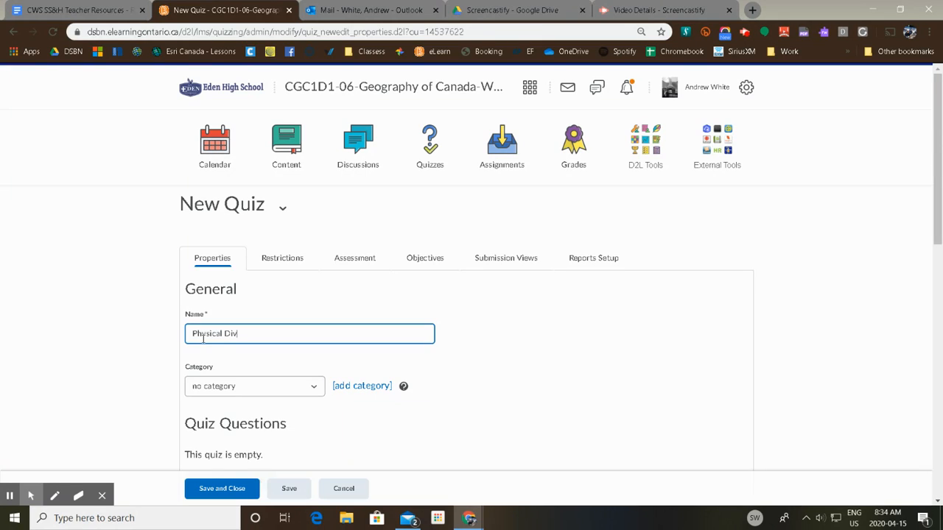
{"action": "type", "text": "ersity Delete Me"}
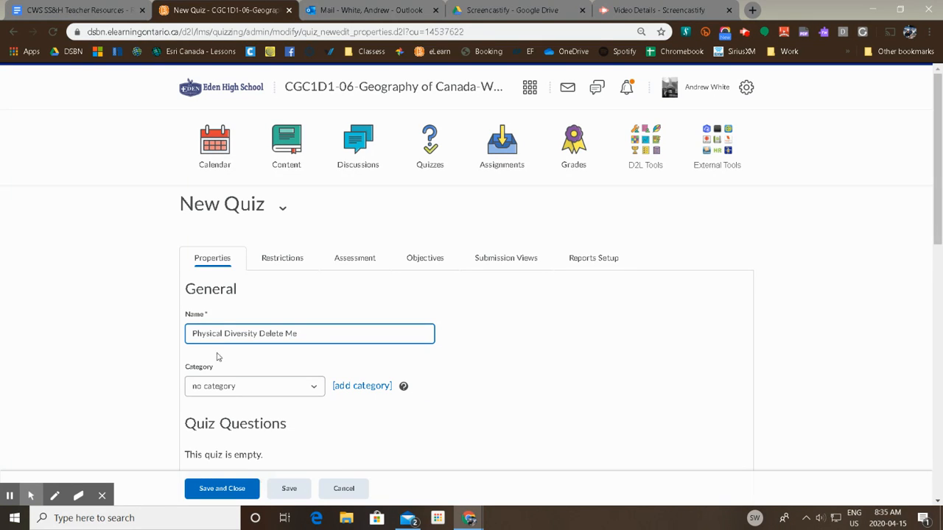
{"action": "left_click", "coordinate": [295, 388]}
{"action": "left_click", "coordinate": [273, 434]}
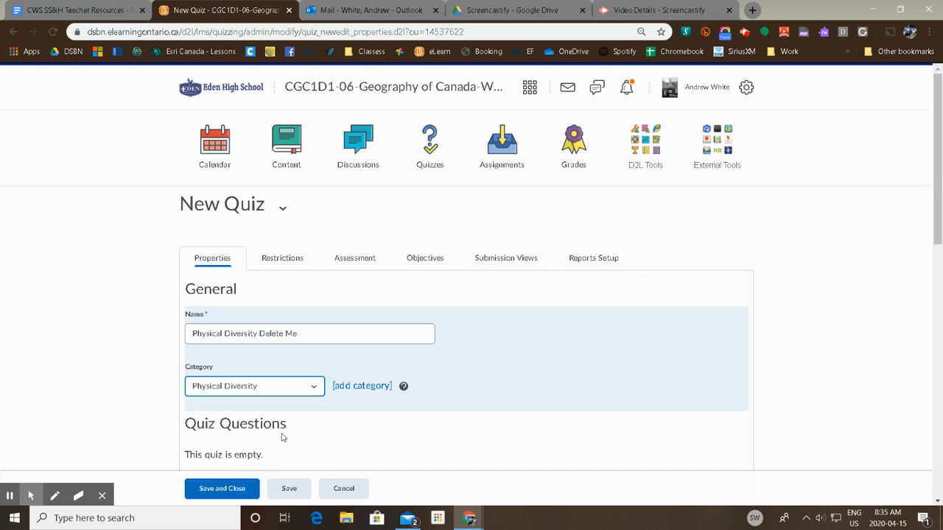
- Open the new quiz's question editor and add a section titled "MC / TF and Matching"
{"action": "scroll", "coordinate": [839, 327], "scroll_direction": "down", "scroll_amount": 3}
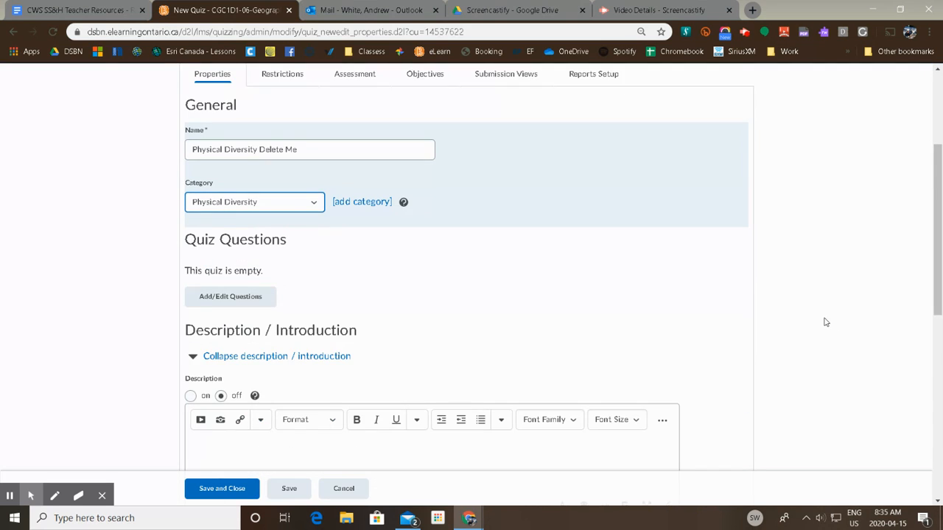
{"action": "scroll", "coordinate": [824, 322], "scroll_direction": "down", "scroll_amount": 1}
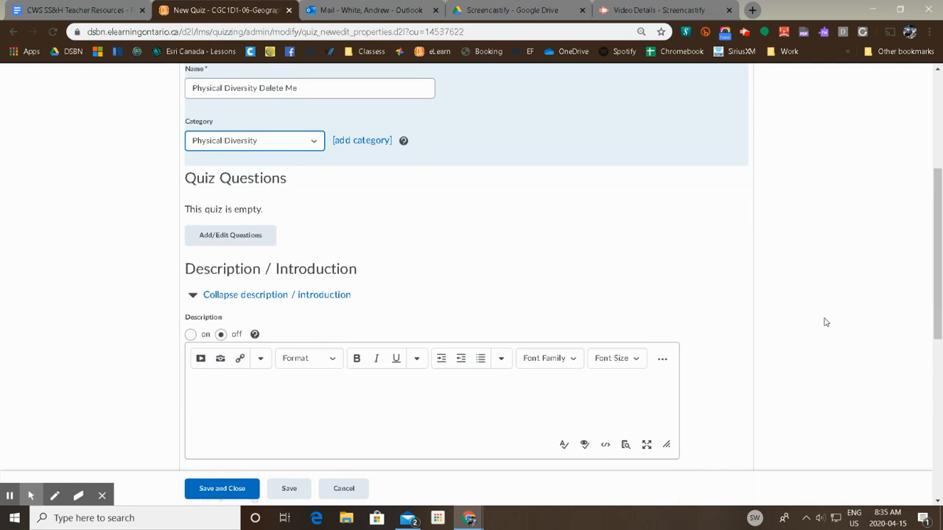
{"action": "left_click", "coordinate": [237, 236]}
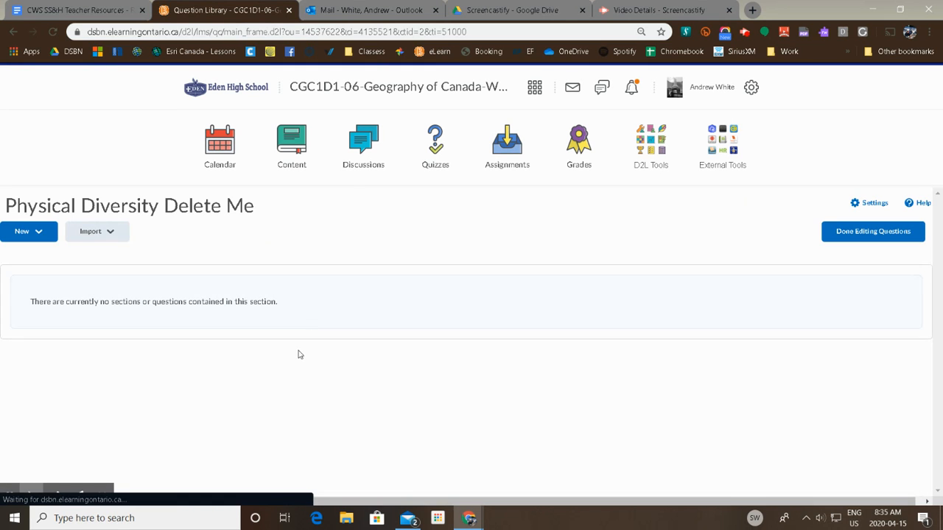
{"action": "left_click", "coordinate": [32, 232]}
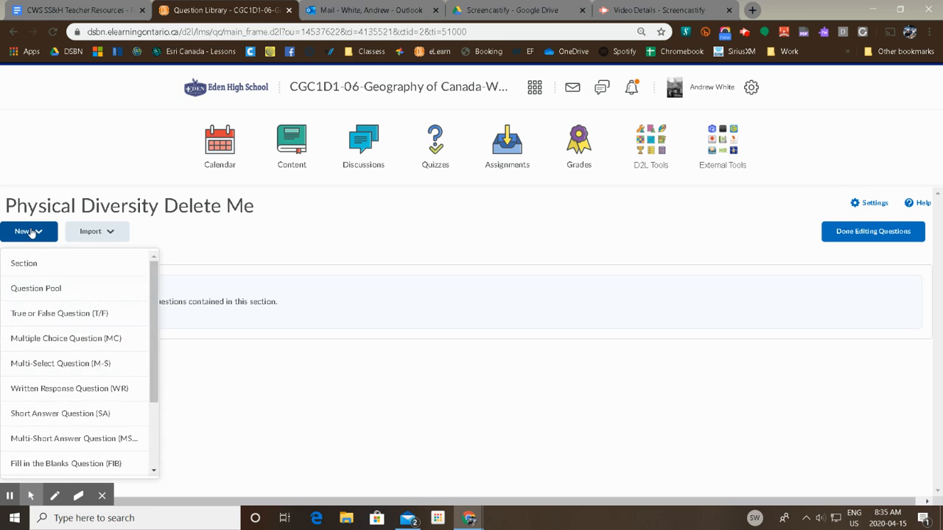
{"action": "left_click", "coordinate": [32, 231]}
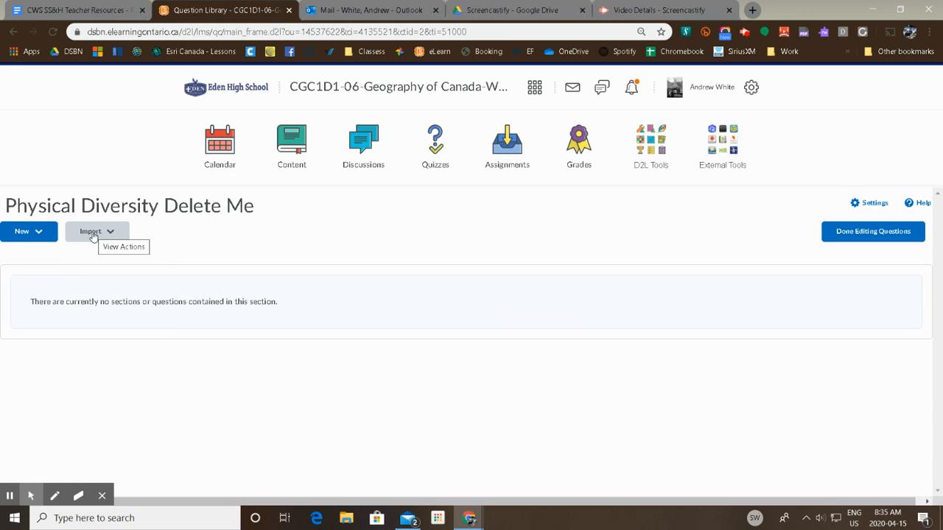
{"action": "left_click", "coordinate": [35, 232]}
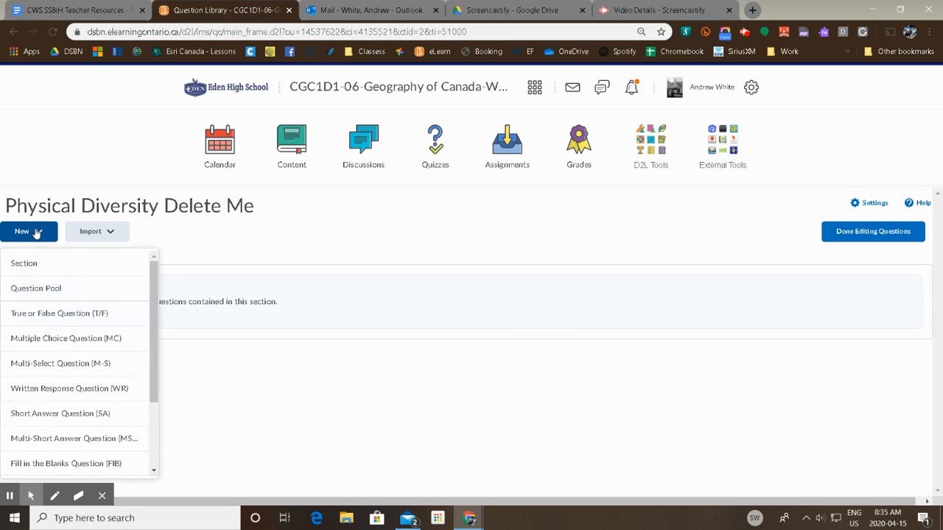
{"action": "left_click", "coordinate": [52, 264]}
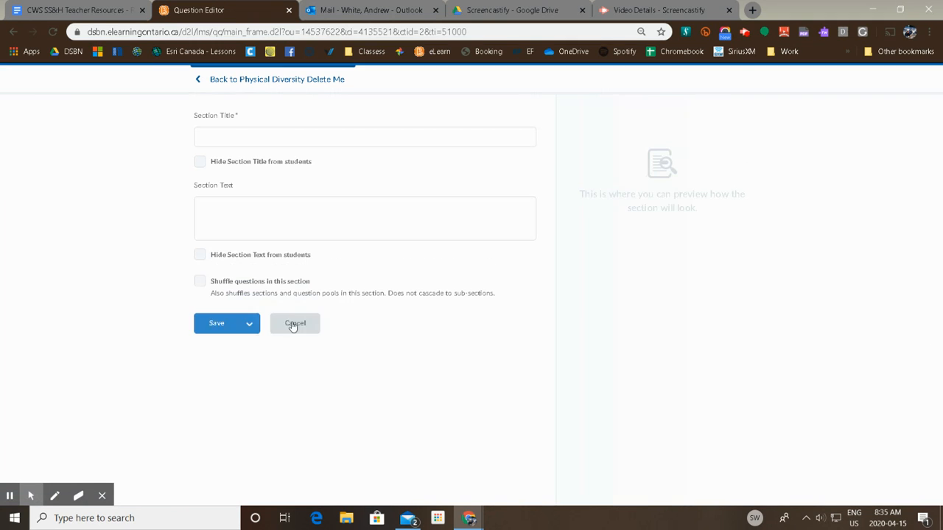
{"action": "left_click", "coordinate": [230, 137]}
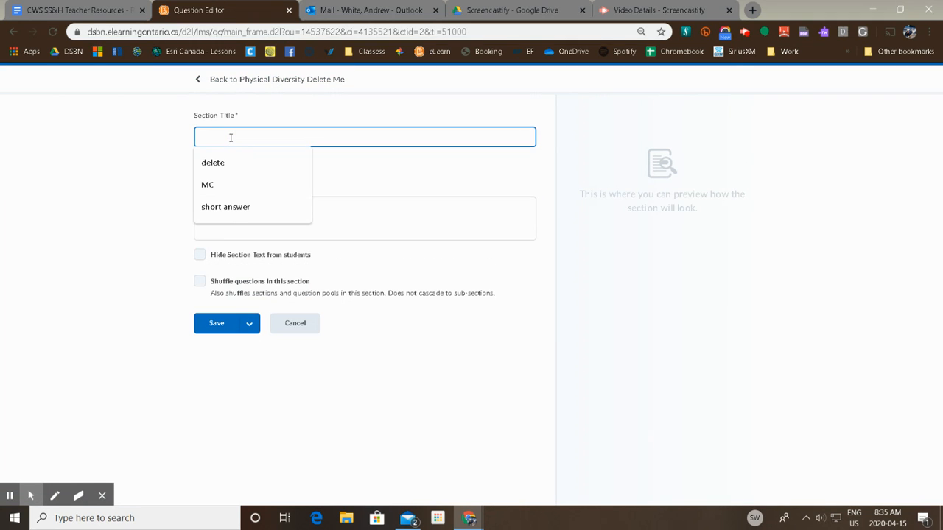
{"action": "type", "text": "C"}
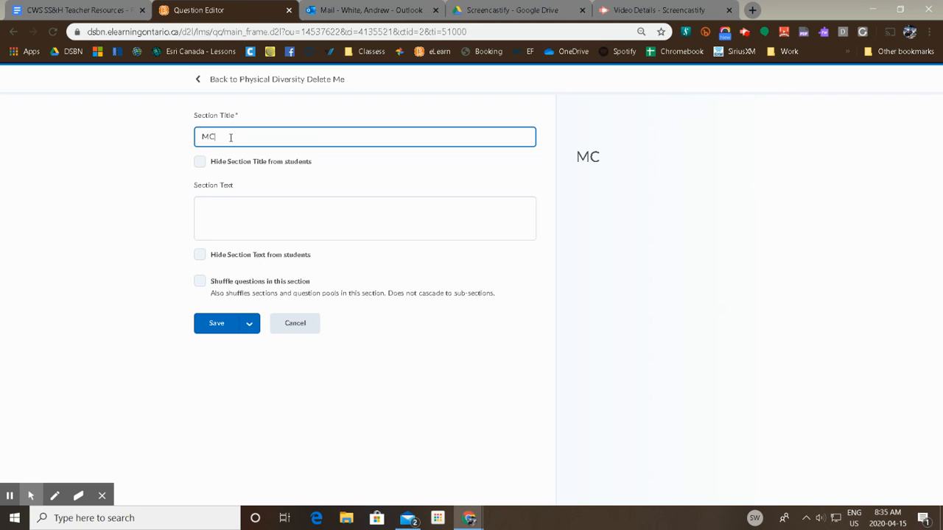
{"action": "type", "text": " / TF and Matching"}
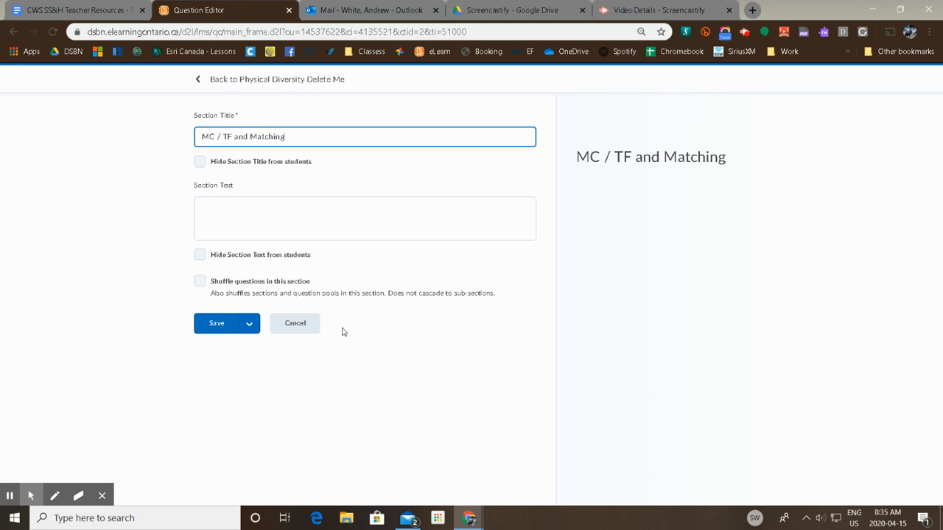
{"action": "left_click", "coordinate": [218, 327]}
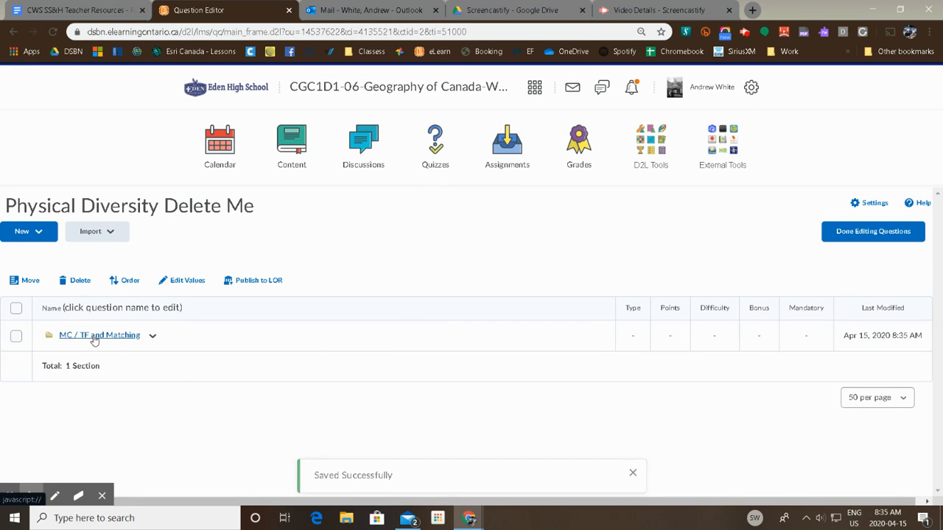
- Add a second section titled "Long Answer" to the quiz
{"action": "left_click", "coordinate": [29, 234]}
{"action": "left_click", "coordinate": [68, 269]}
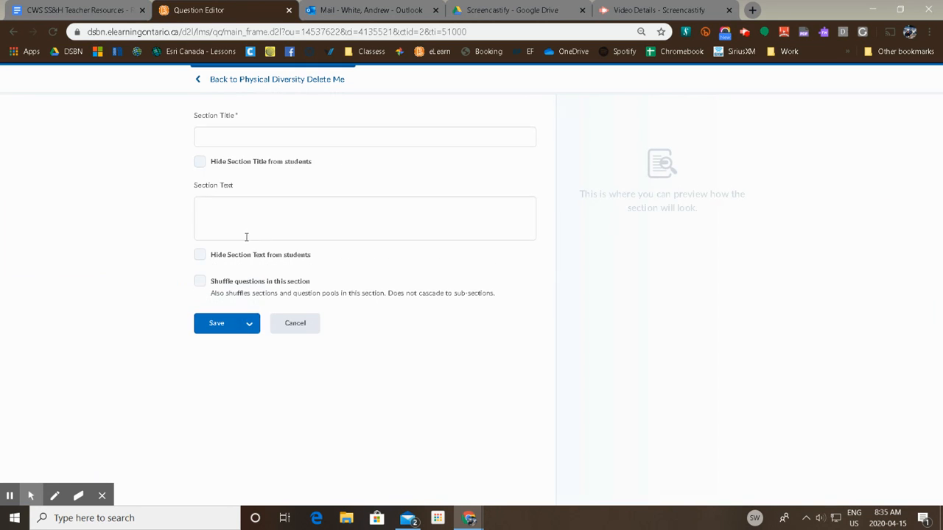
{"action": "left_click", "coordinate": [229, 138]}
{"action": "type", "text": "Lo"}
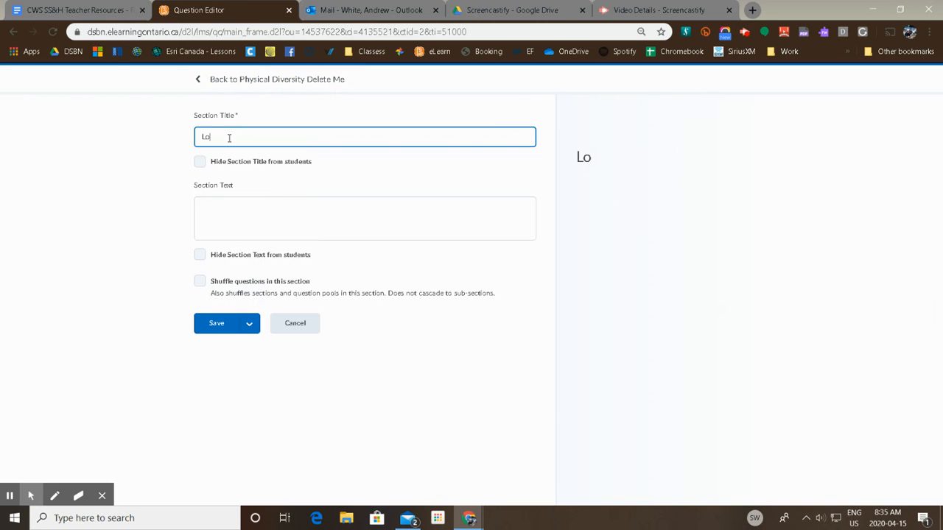
{"action": "type", "text": "ng Answer"}
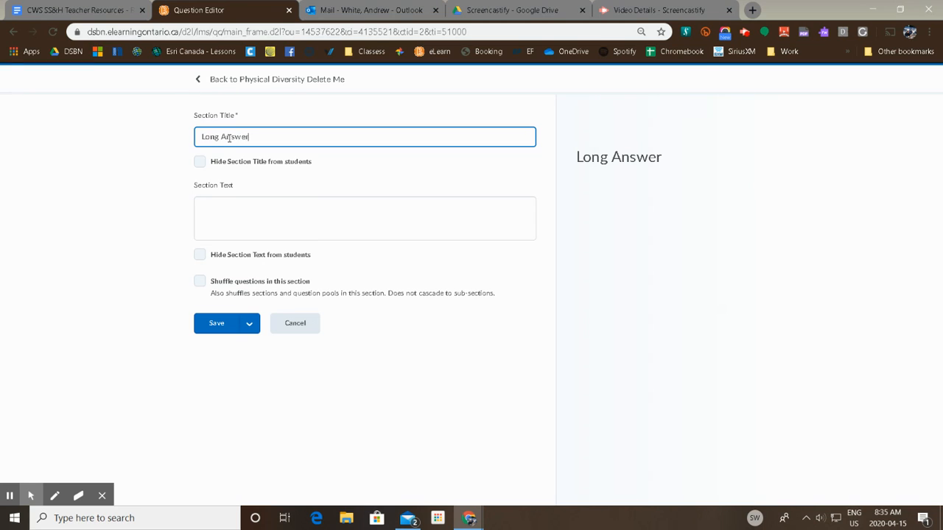
{"action": "left_click", "coordinate": [223, 324]}
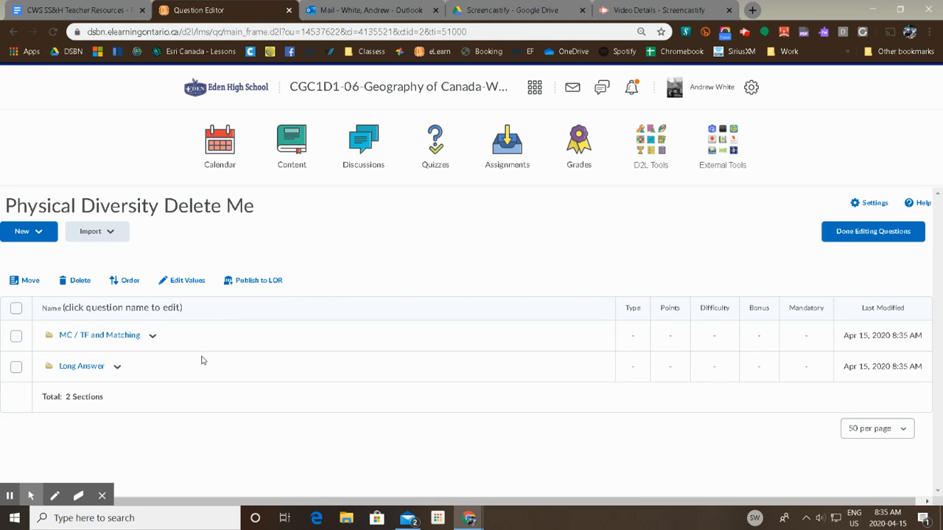
- For MC / TF and Matching, select the library's Physical Diversity questions on mildest climate region, cooling magma rock, the arrow's pointed feature and coniferous trees
{"action": "left_click", "coordinate": [99, 337]}
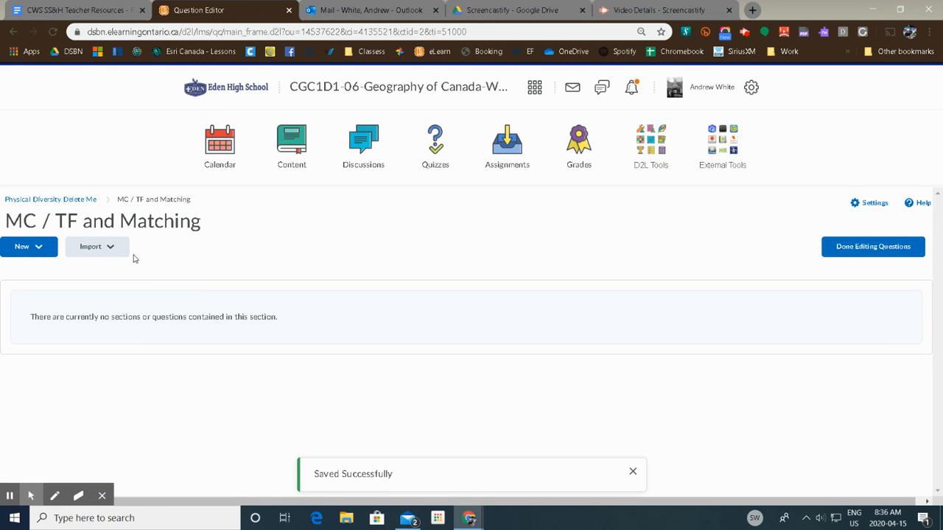
{"action": "left_click", "coordinate": [110, 247]}
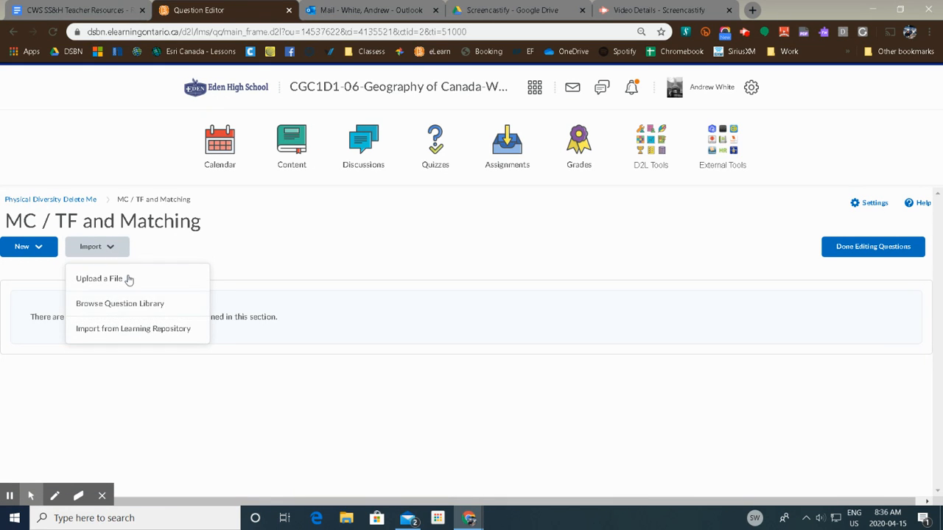
{"action": "left_click", "coordinate": [154, 308]}
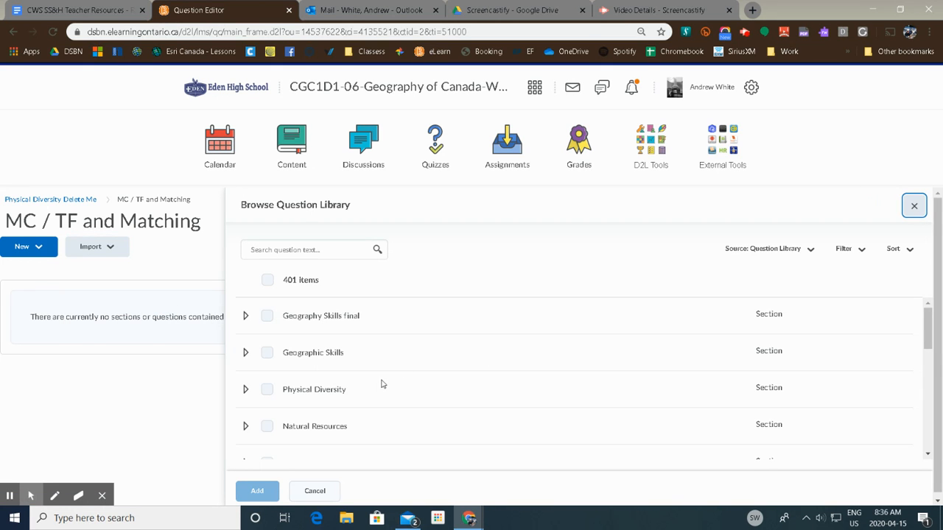
{"action": "scroll", "coordinate": [381, 384], "scroll_direction": "down", "scroll_amount": 1}
{"action": "left_click", "coordinate": [245, 328]}
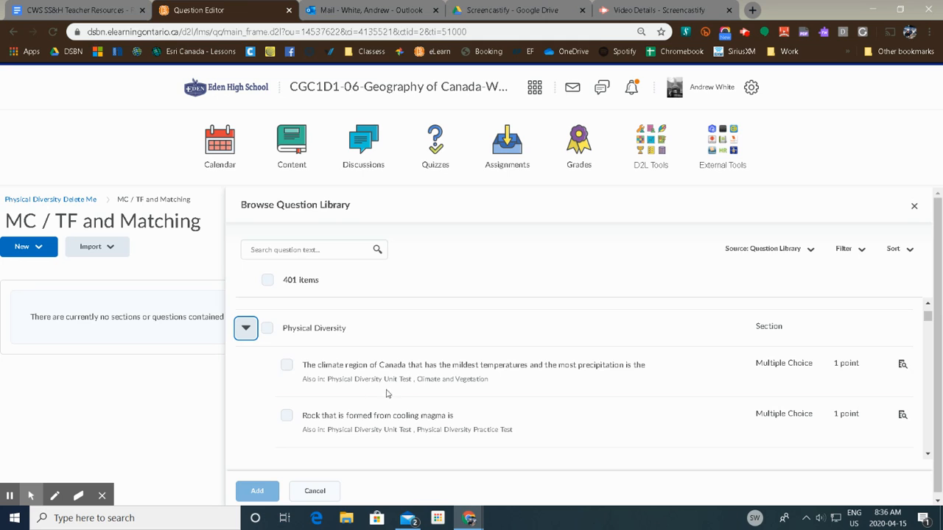
{"action": "left_click", "coordinate": [286, 365]}
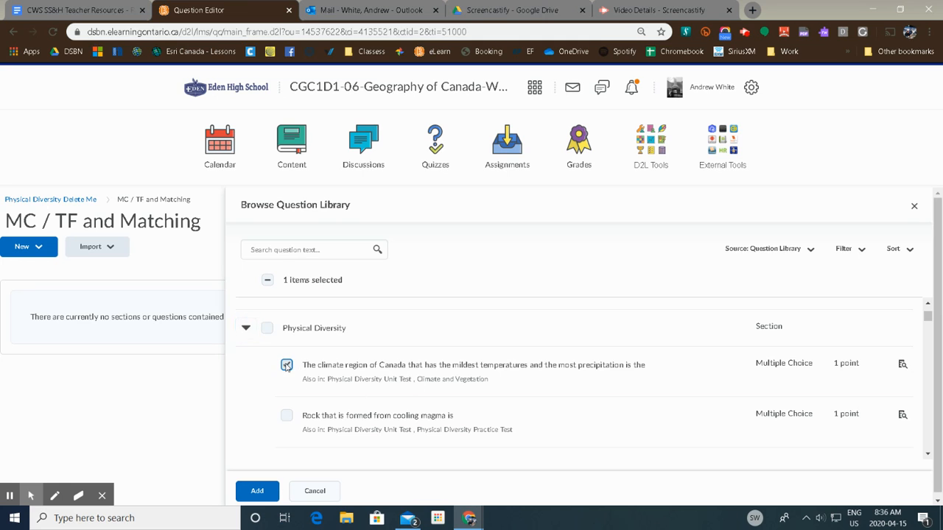
{"action": "left_click", "coordinate": [287, 416]}
{"action": "scroll", "coordinate": [286, 416], "scroll_direction": "down", "scroll_amount": 3}
{"action": "left_click", "coordinate": [287, 419]}
{"action": "scroll", "coordinate": [360, 425], "scroll_direction": "down", "scroll_amount": 2}
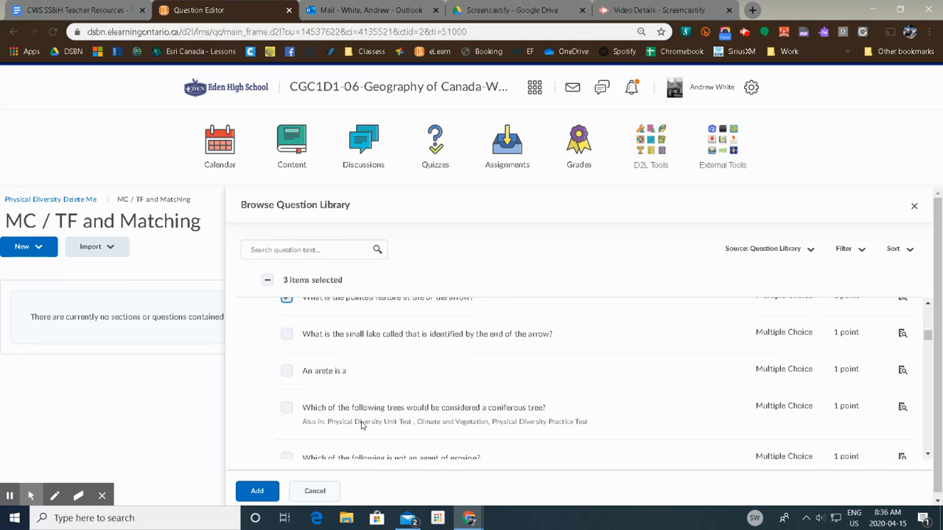
{"action": "left_click", "coordinate": [287, 407]}
- Select the true/false questions about ecozones and long-term weather patterns as well, and import all selected questions into the section
{"action": "scroll", "coordinate": [404, 408], "scroll_direction": "down", "scroll_amount": 5}
{"action": "scroll", "coordinate": [384, 404], "scroll_direction": "down", "scroll_amount": 3}
{"action": "scroll", "coordinate": [384, 405], "scroll_direction": "up", "scroll_amount": 3}
{"action": "left_click", "coordinate": [286, 345]}
{"action": "left_click", "coordinate": [287, 307]}
{"action": "left_click", "coordinate": [257, 490]}
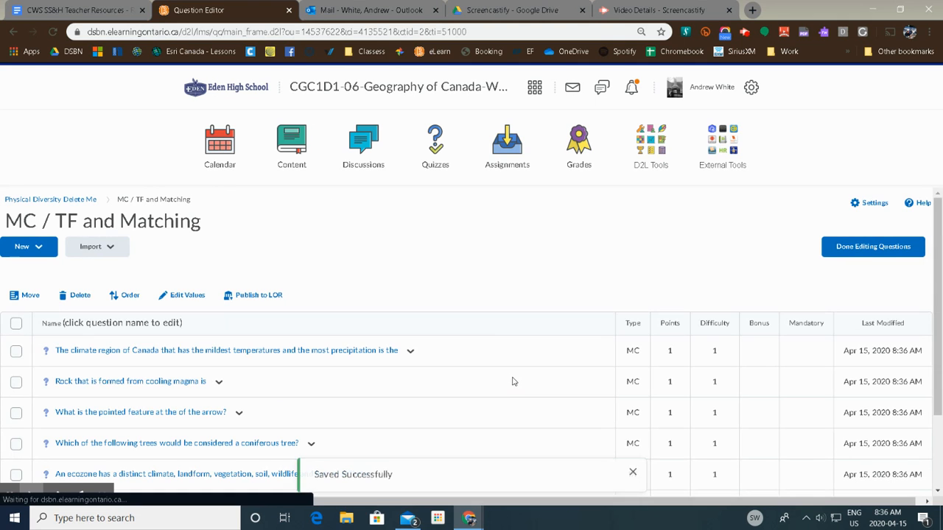
- Check the imported questions, finish editing them, and review the question list in the quiz properties
{"action": "scroll", "coordinate": [378, 337], "scroll_direction": "down", "scroll_amount": 3}
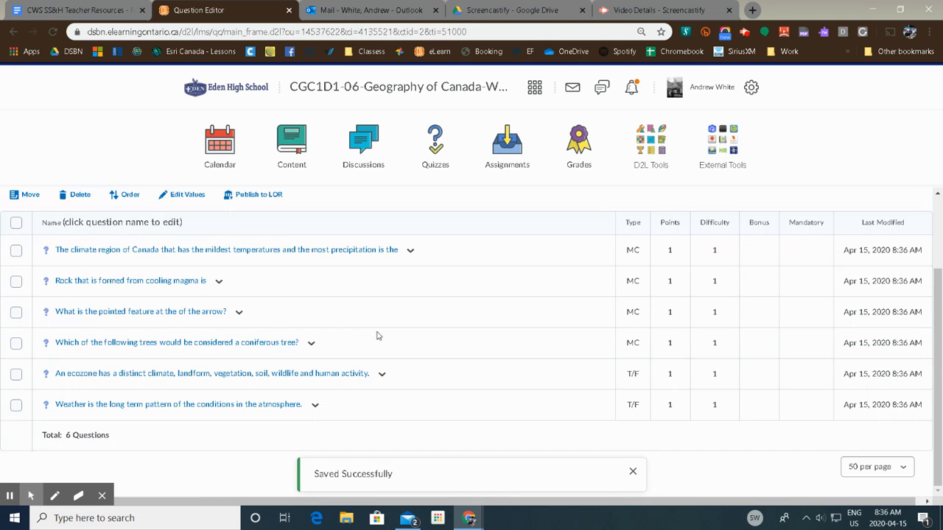
{"action": "scroll", "coordinate": [335, 346], "scroll_direction": "up", "scroll_amount": 3}
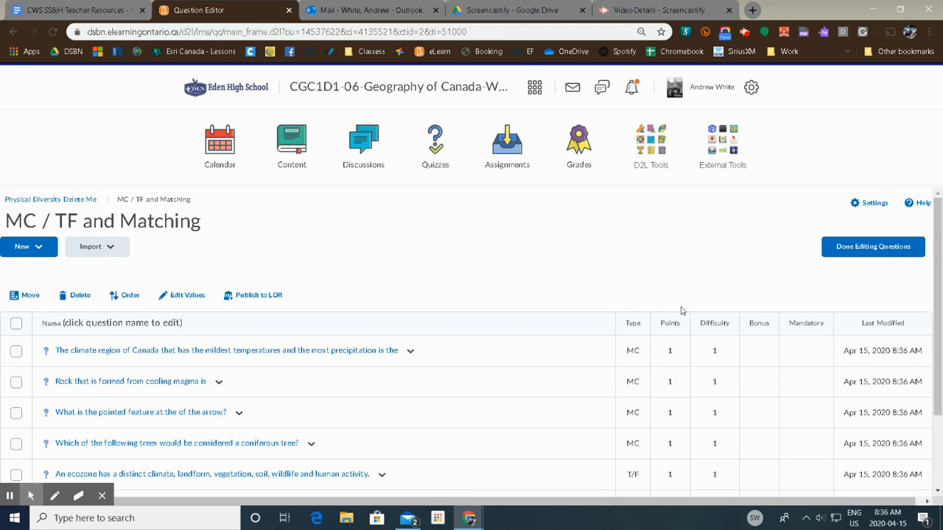
{"action": "left_click", "coordinate": [884, 251]}
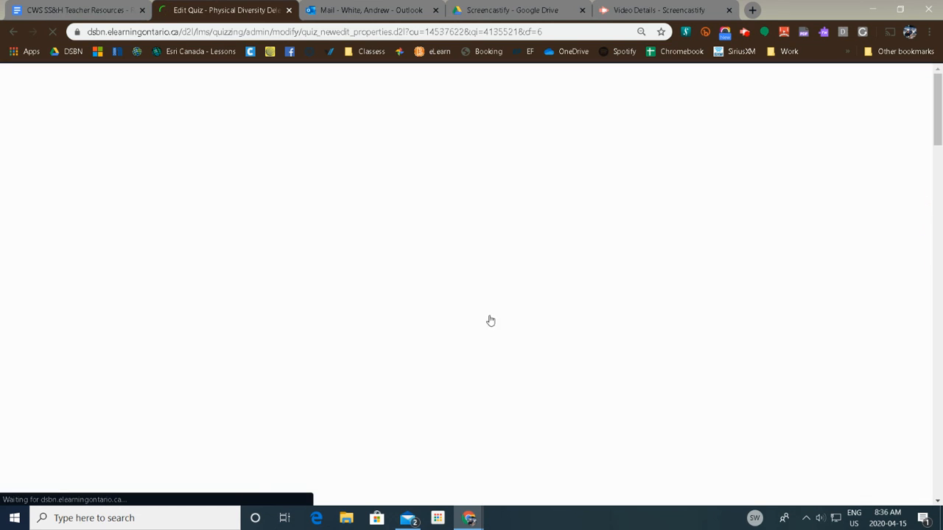
{"action": "scroll", "coordinate": [445, 317], "scroll_direction": "down", "scroll_amount": 5}
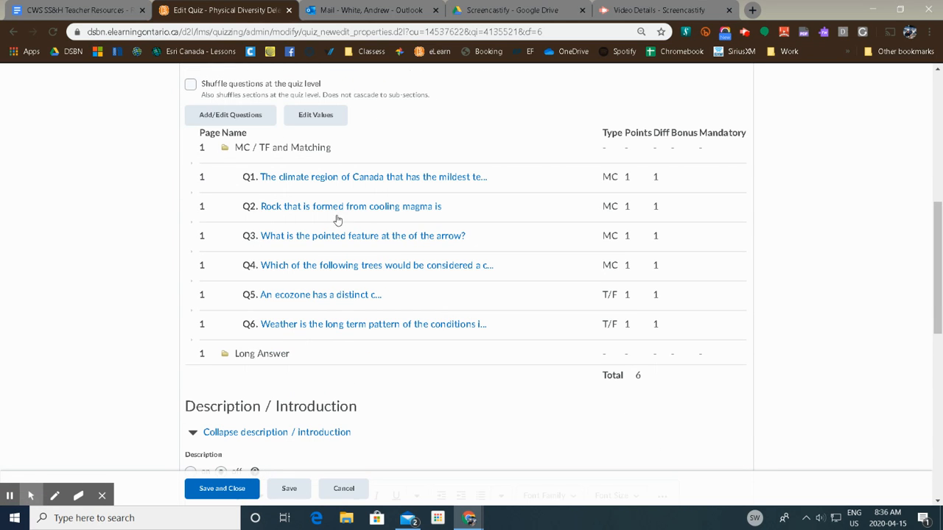
- Import the three Physical Diversity written response questions on southern population, Continental Drift evidence and vegetation change from the Question Library into Long Answer
{"action": "left_click", "coordinate": [234, 117]}
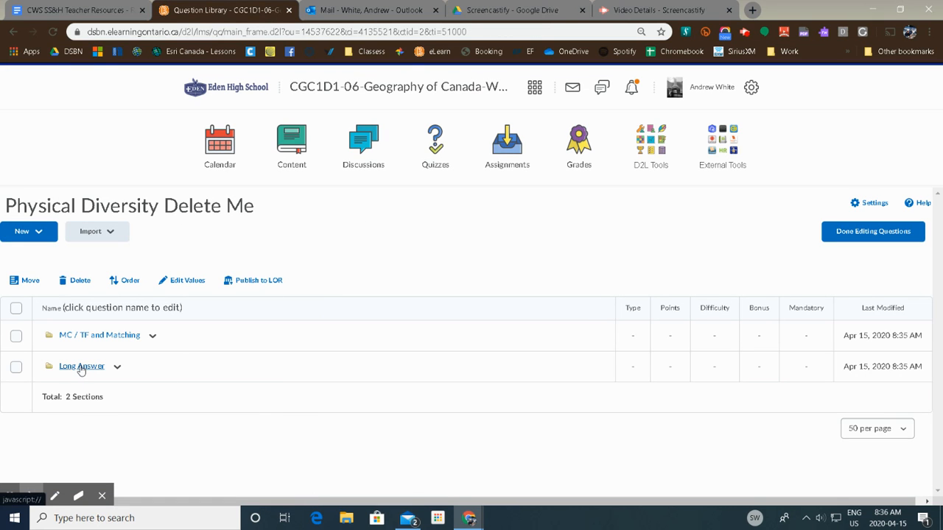
{"action": "left_click", "coordinate": [81, 366]}
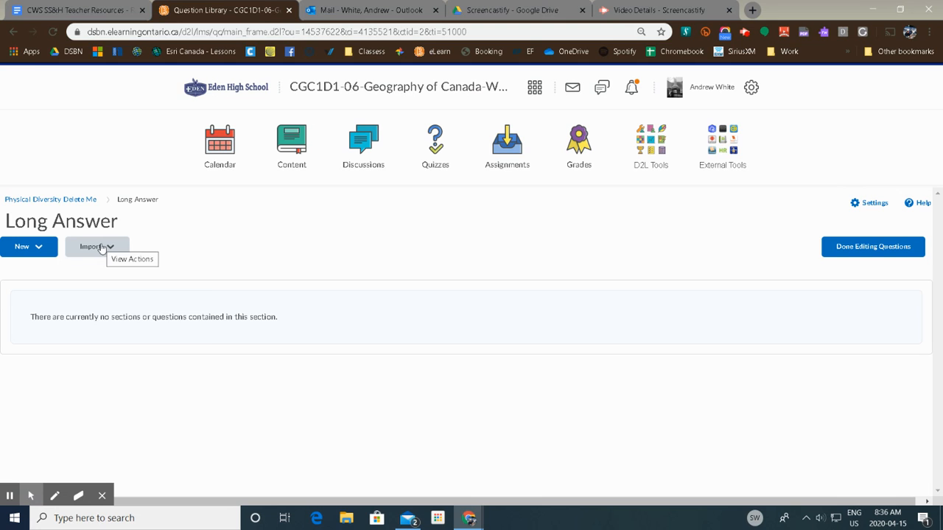
{"action": "left_click", "coordinate": [101, 247]}
{"action": "left_click", "coordinate": [139, 302]}
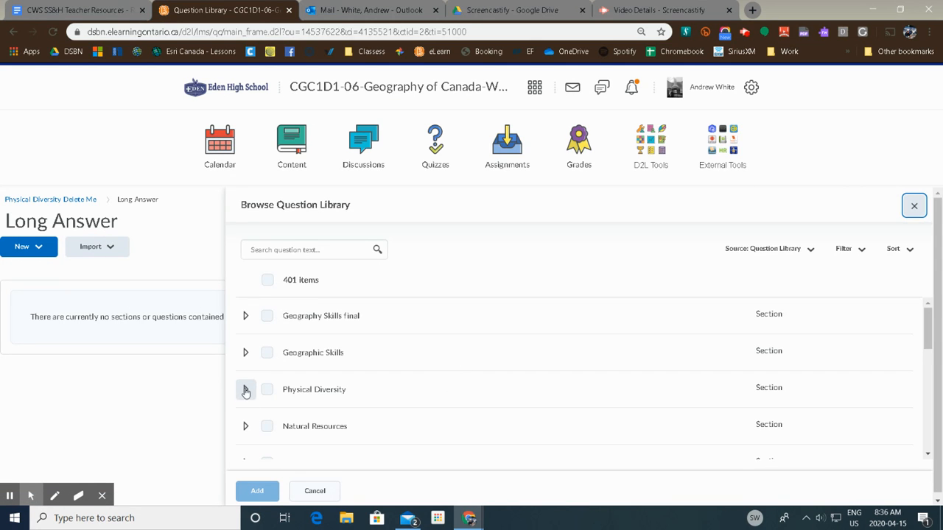
{"action": "left_click", "coordinate": [246, 389]}
{"action": "scroll", "coordinate": [532, 376], "scroll_direction": "down", "scroll_amount": 5}
{"action": "left_click_drag", "start_coordinate": [933, 335], "coordinate": [933, 390]}
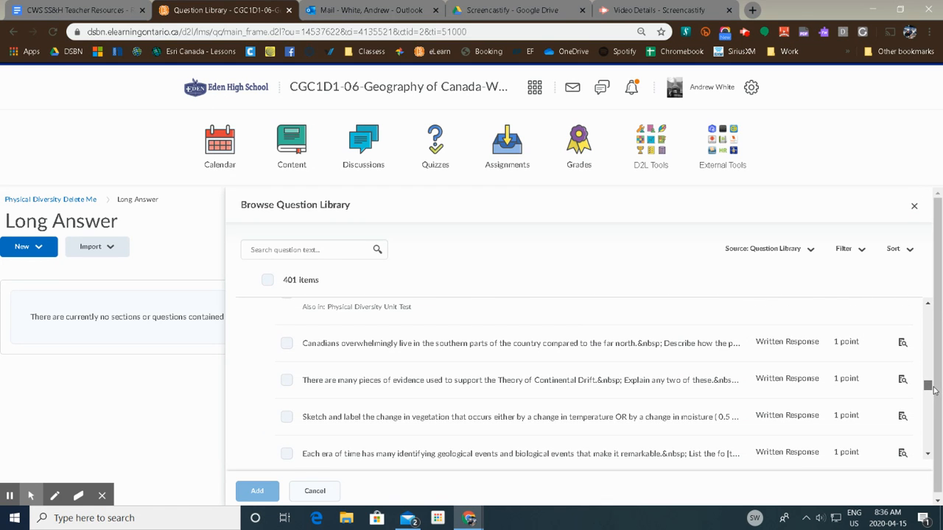
{"action": "left_click", "coordinate": [286, 380]}
{"action": "left_click", "coordinate": [287, 418]}
{"action": "left_click", "coordinate": [287, 344]}
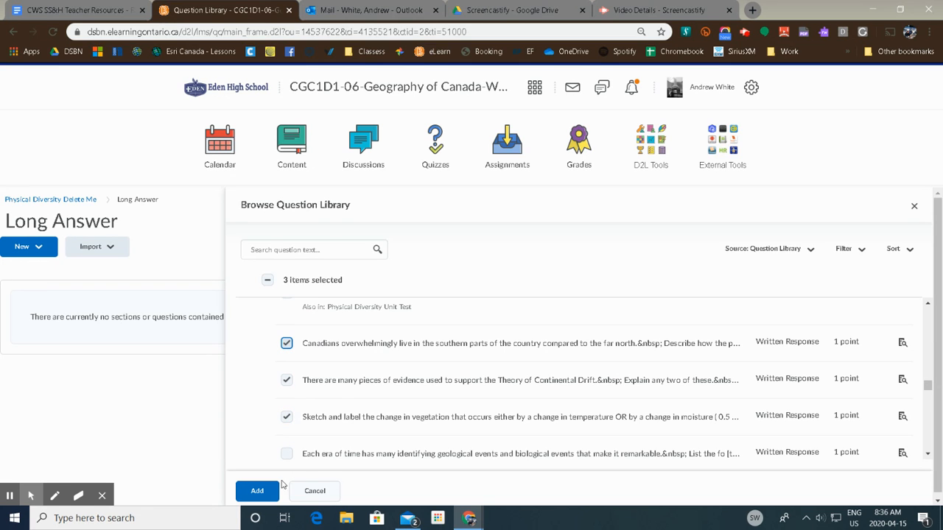
{"action": "left_click", "coordinate": [261, 491]}
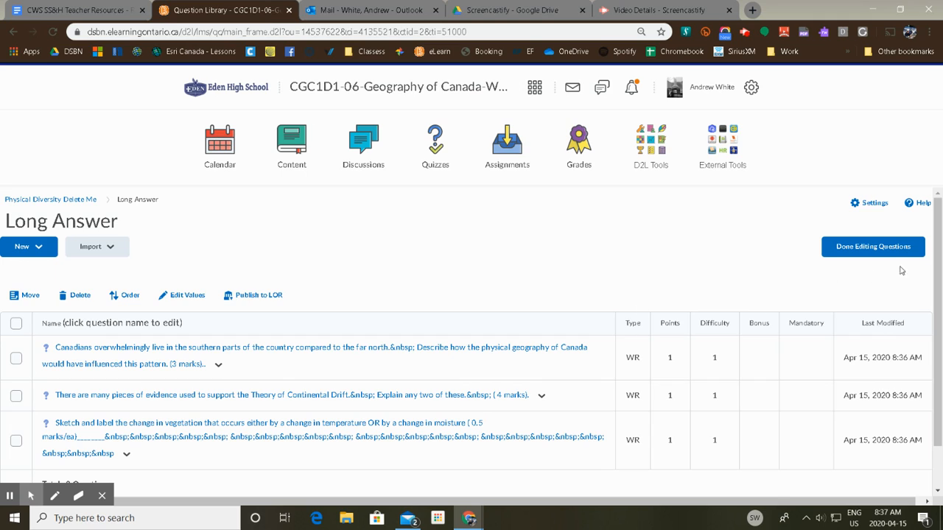
- Finish editing the questions and review both sections of the question list in the quiz properties
{"action": "left_click", "coordinate": [862, 249]}
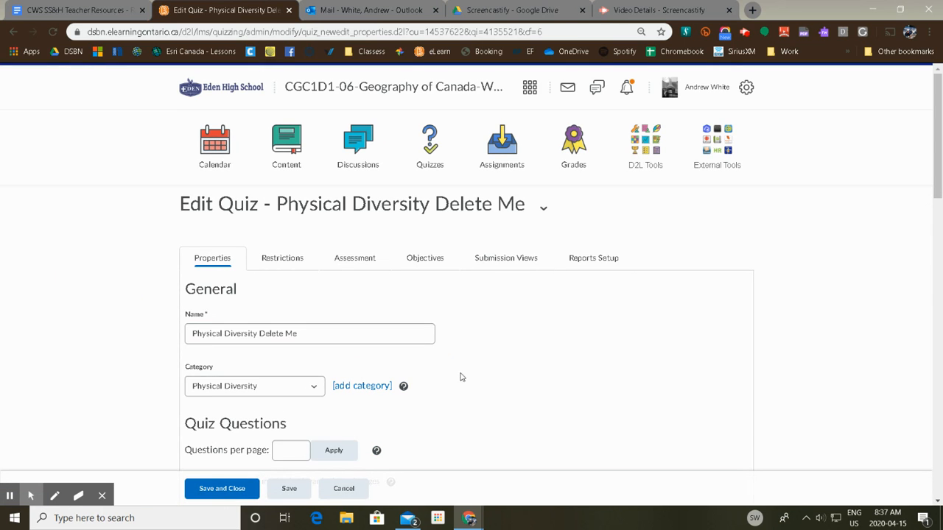
{"action": "scroll", "coordinate": [542, 344], "scroll_direction": "down", "scroll_amount": 2}
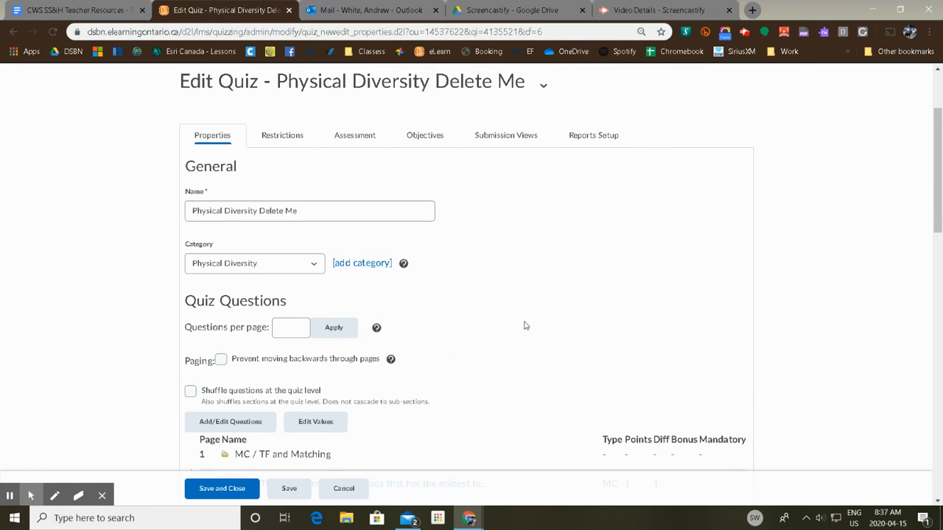
{"action": "scroll", "coordinate": [516, 315], "scroll_direction": "down", "scroll_amount": 1}
{"action": "scroll", "coordinate": [520, 311], "scroll_direction": "down", "scroll_amount": 6}
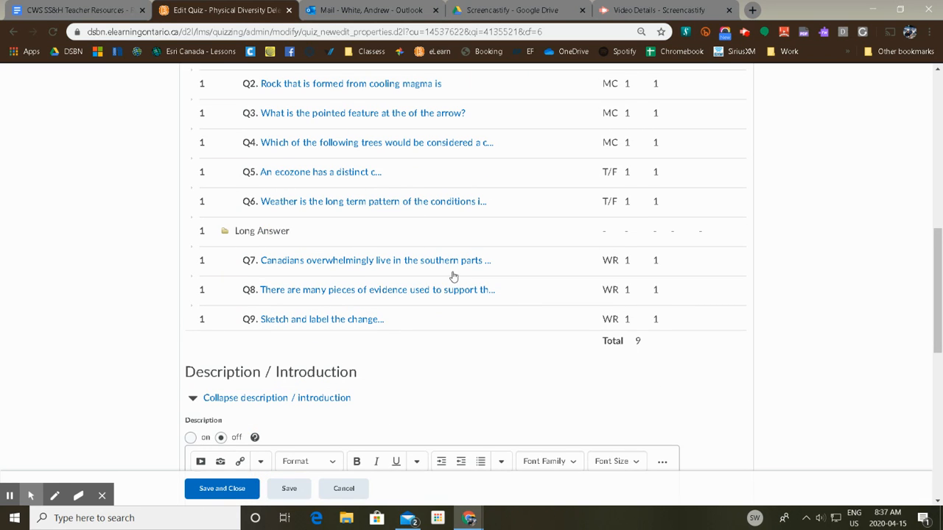
{"action": "scroll", "coordinate": [453, 273], "scroll_direction": "up", "scroll_amount": 5}
{"action": "scroll", "coordinate": [455, 269], "scroll_direction": "up", "scroll_amount": 2}
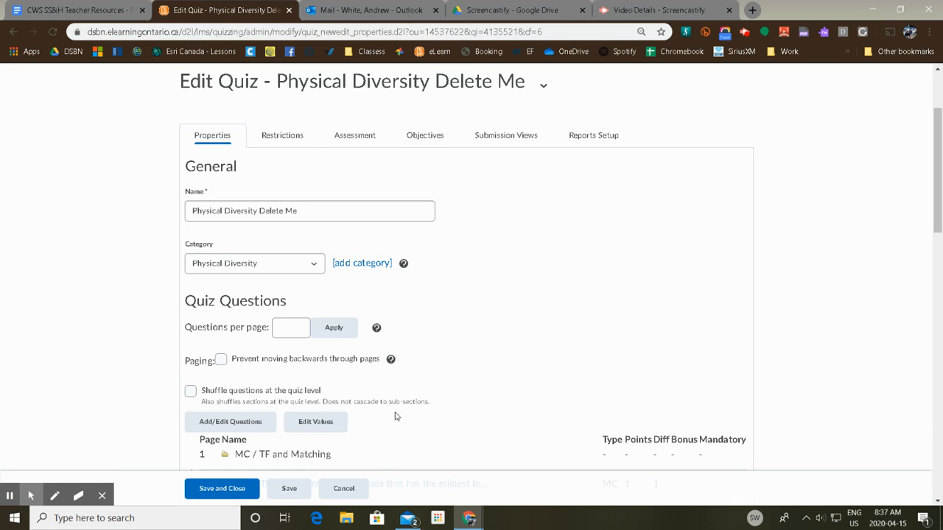
- Shuffle questions at the quiz level, prevent moving backwards through pages, and apply 3 questions per page
{"action": "left_click", "coordinate": [191, 392]}
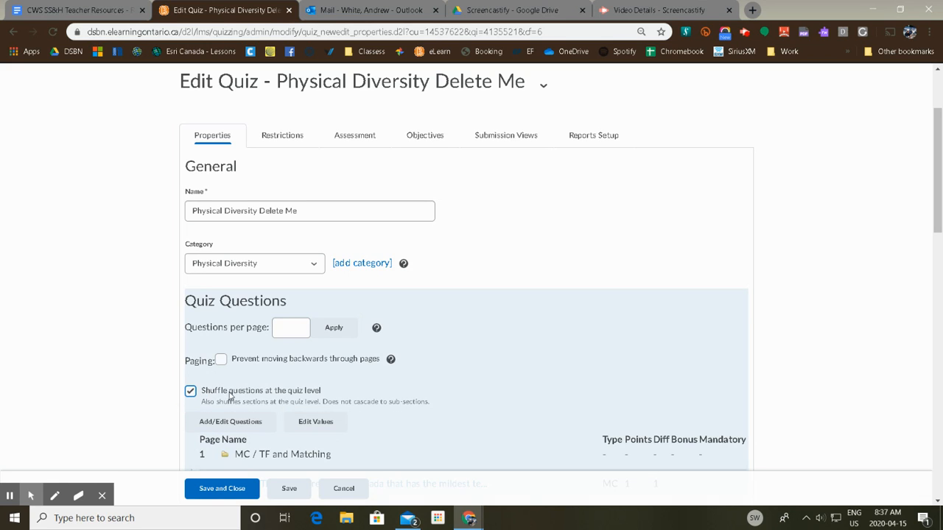
{"action": "scroll", "coordinate": [569, 366], "scroll_direction": "down", "scroll_amount": 3}
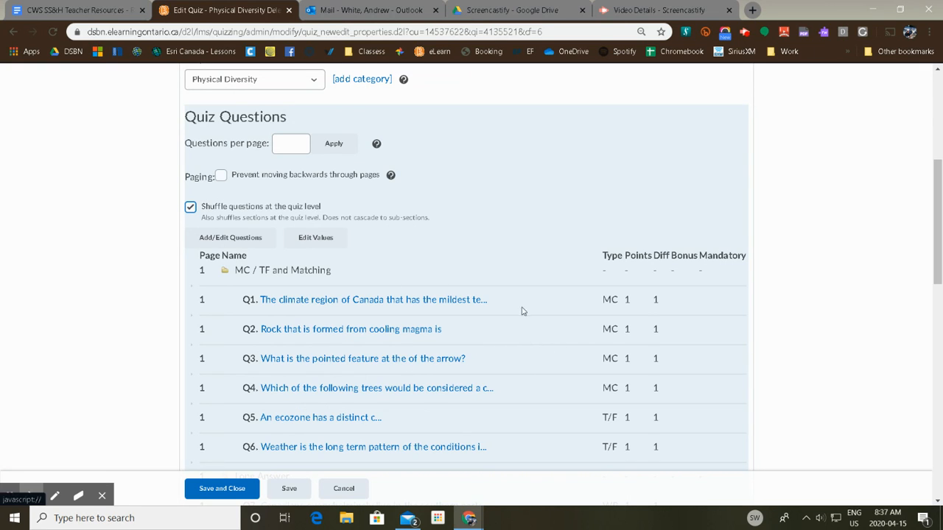
{"action": "left_click", "coordinate": [301, 146]}
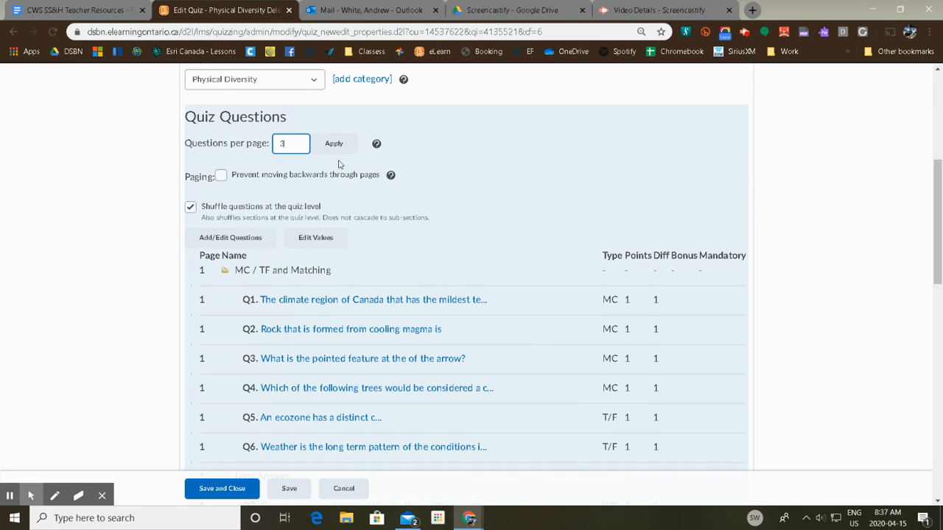
{"action": "left_click", "coordinate": [221, 176]}
{"action": "left_click", "coordinate": [342, 145]}
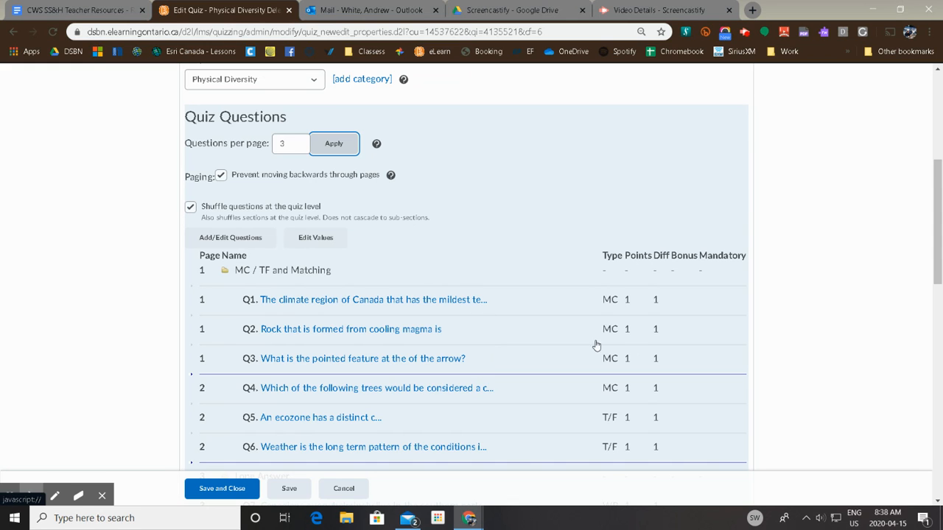
- Review the page breaks in the question list and the description, introduction, header/footer and optional advanced properties
{"action": "scroll", "coordinate": [495, 339], "scroll_direction": "down", "scroll_amount": 3}
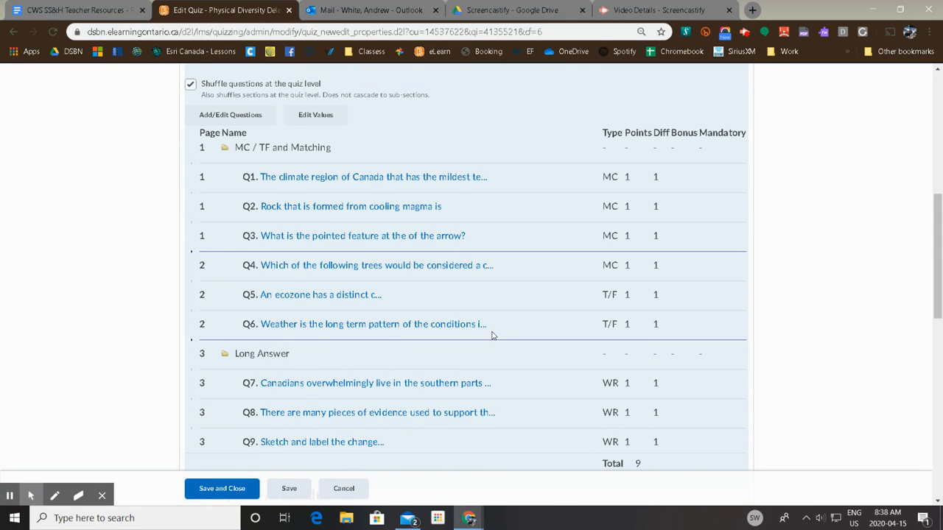
{"action": "scroll", "coordinate": [495, 337], "scroll_direction": "up", "scroll_amount": 3}
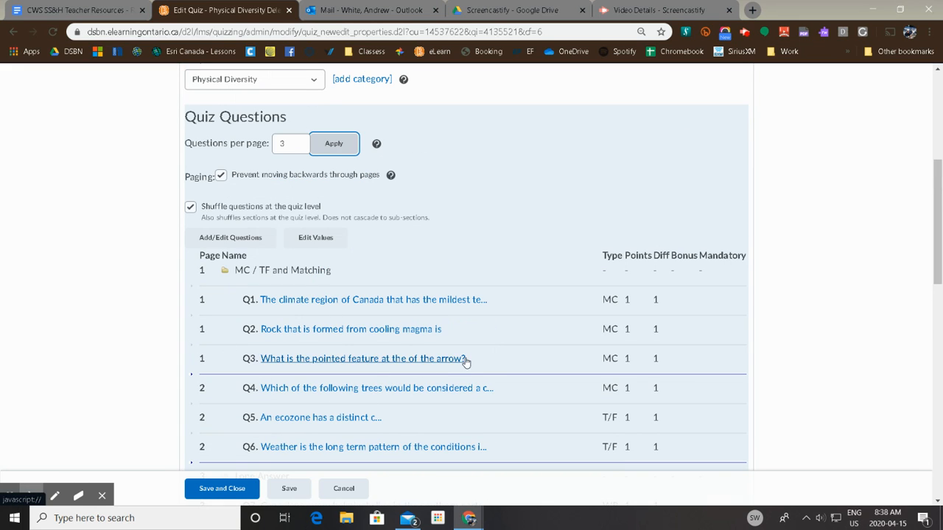
{"action": "scroll", "coordinate": [494, 344], "scroll_direction": "down", "scroll_amount": 3}
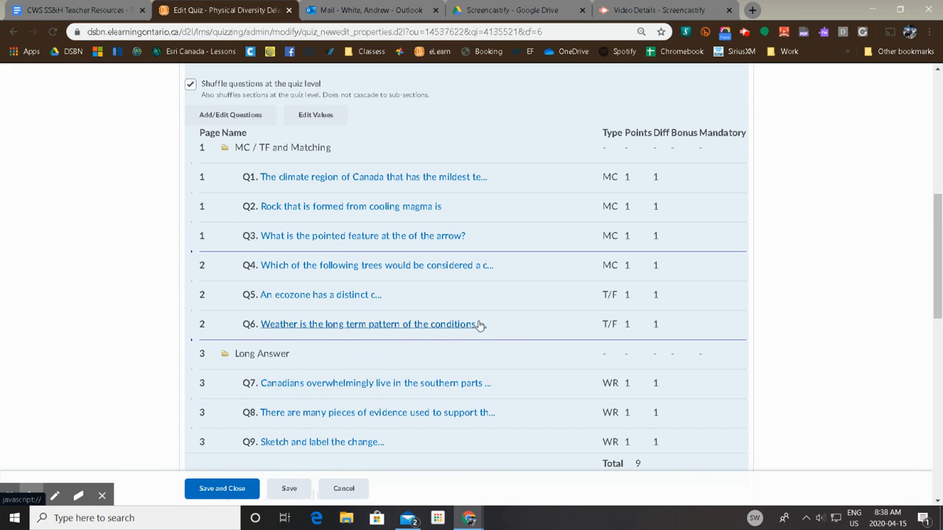
{"action": "scroll", "coordinate": [479, 327], "scroll_direction": "down", "scroll_amount": 3}
{"action": "scroll", "coordinate": [480, 326], "scroll_direction": "down", "scroll_amount": 3}
{"action": "scroll", "coordinate": [452, 358], "scroll_direction": "down", "scroll_amount": 7}
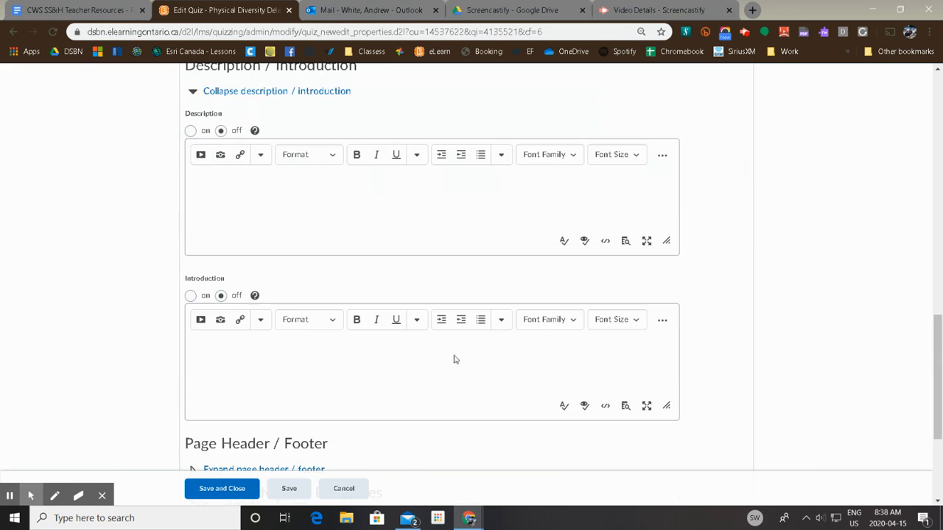
{"action": "scroll", "coordinate": [452, 356], "scroll_direction": "down", "scroll_amount": 2}
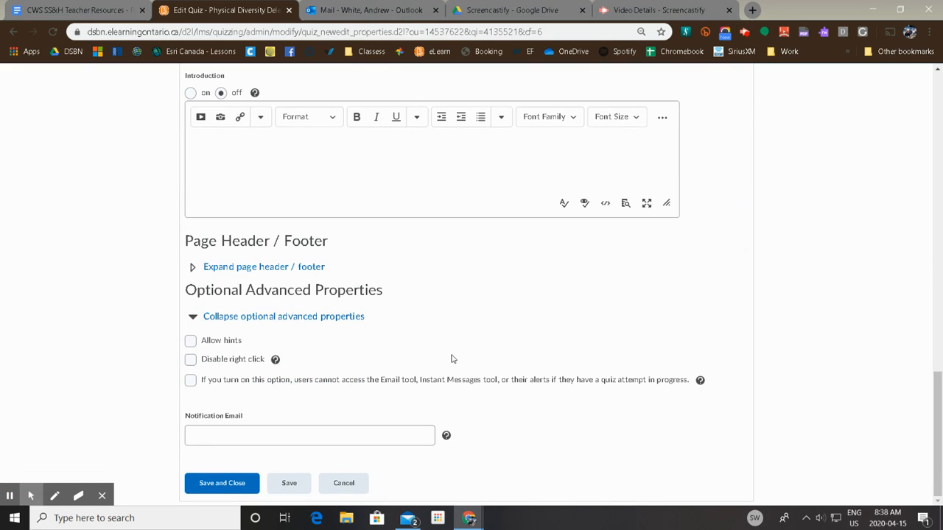
{"action": "scroll", "coordinate": [452, 359], "scroll_direction": "up", "scroll_amount": 20}
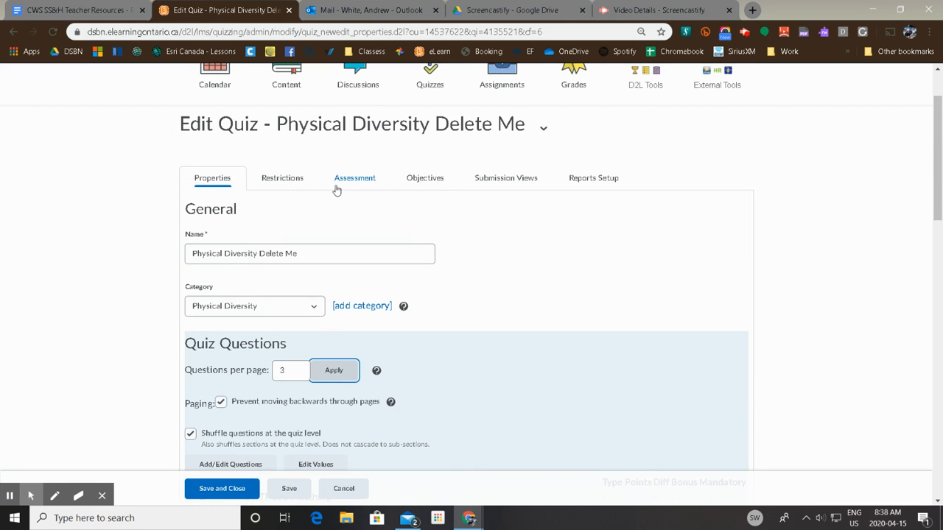
- In the quiz restrictions, stop hiding the quiz from users and set its start date to 4/20/2020 at 9:00 AM
{"action": "left_click", "coordinate": [287, 180]}
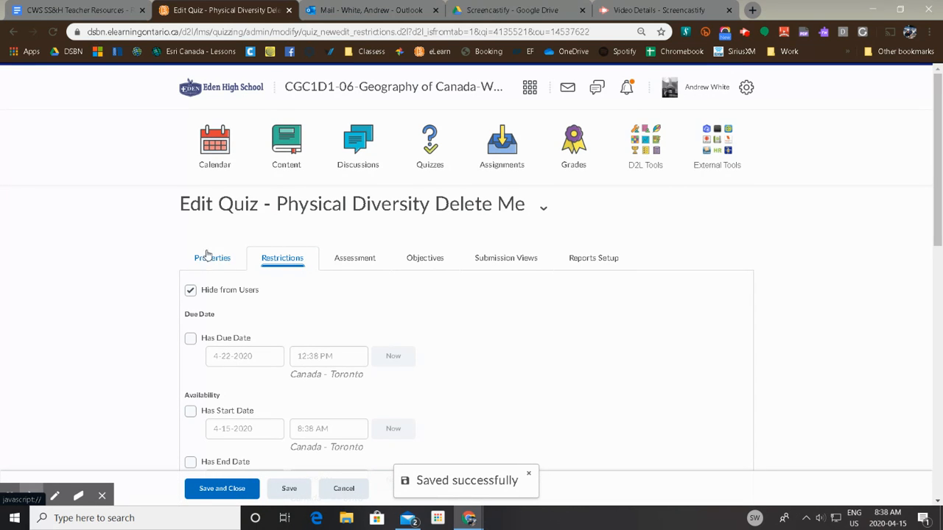
{"action": "left_click", "coordinate": [191, 290]}
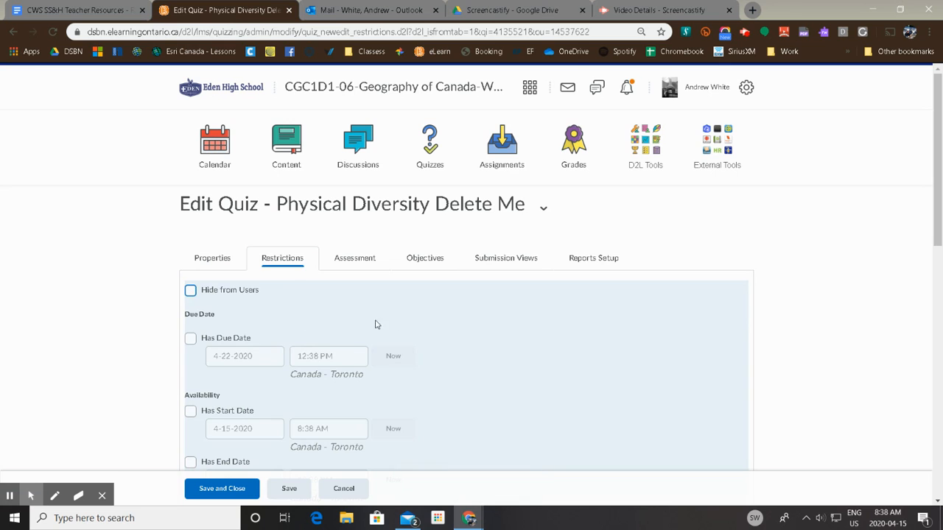
{"action": "scroll", "coordinate": [378, 336], "scroll_direction": "down", "scroll_amount": 1}
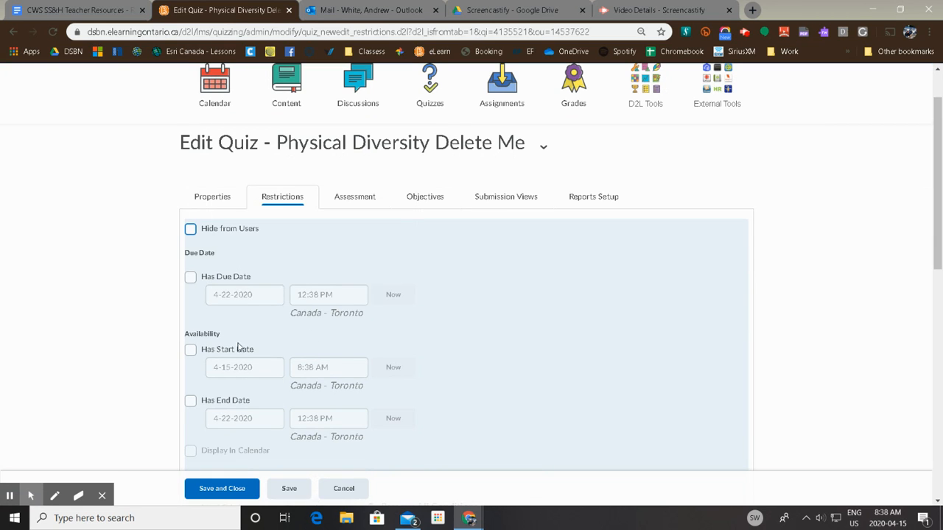
{"action": "left_click", "coordinate": [190, 349]}
{"action": "left_click", "coordinate": [257, 368]}
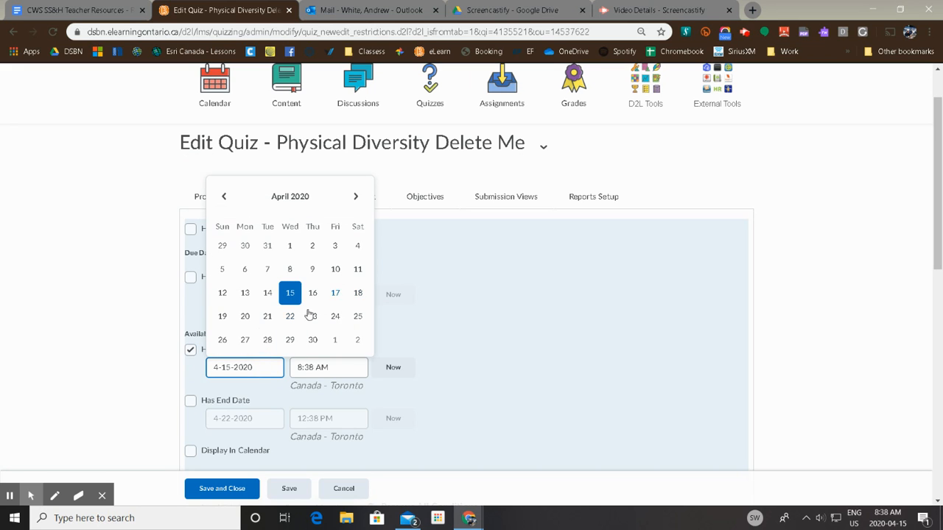
{"action": "left_click", "coordinate": [245, 316]}
{"action": "left_click", "coordinate": [335, 373]}
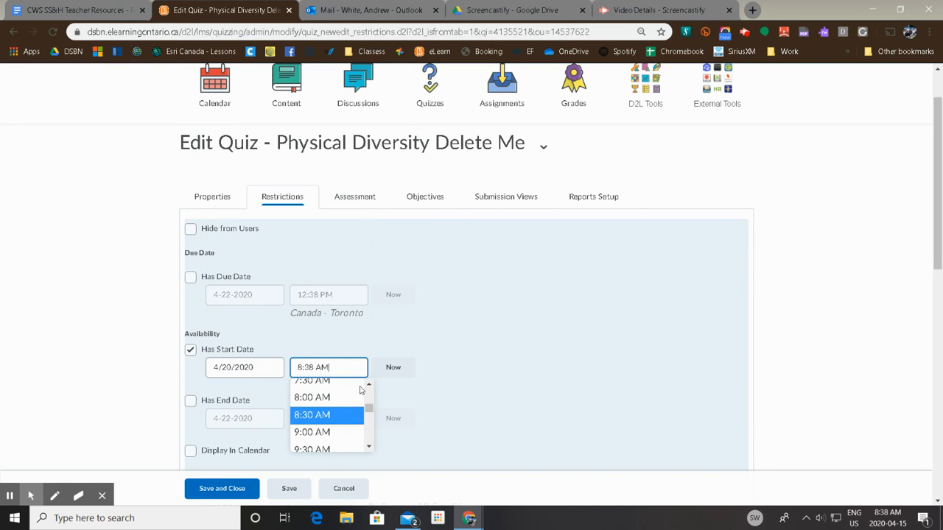
{"action": "left_click", "coordinate": [333, 436]}
- Enable the quiz's end date and set it to 4/20/2020 at 10:00 AM
{"action": "left_click", "coordinate": [190, 400]}
{"action": "left_click", "coordinate": [263, 418]}
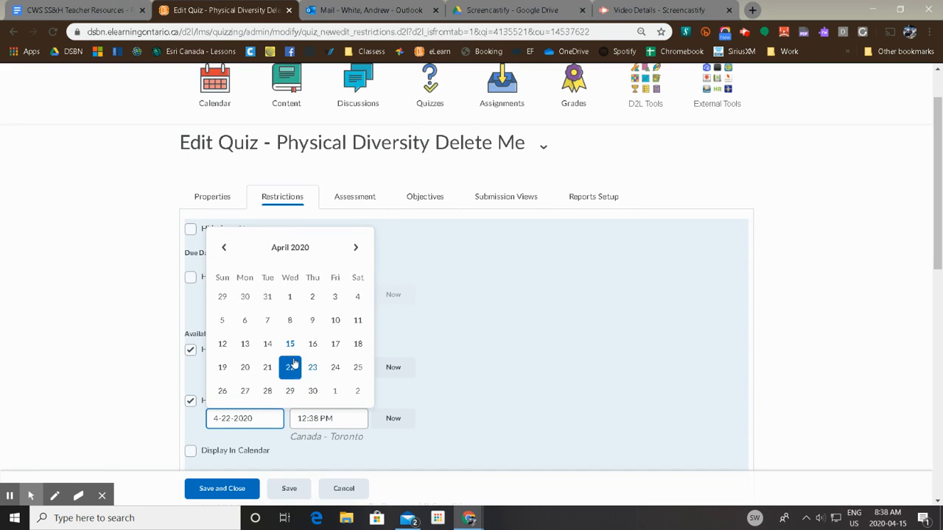
{"action": "left_click", "coordinate": [245, 366]}
{"action": "left_click", "coordinate": [344, 422]}
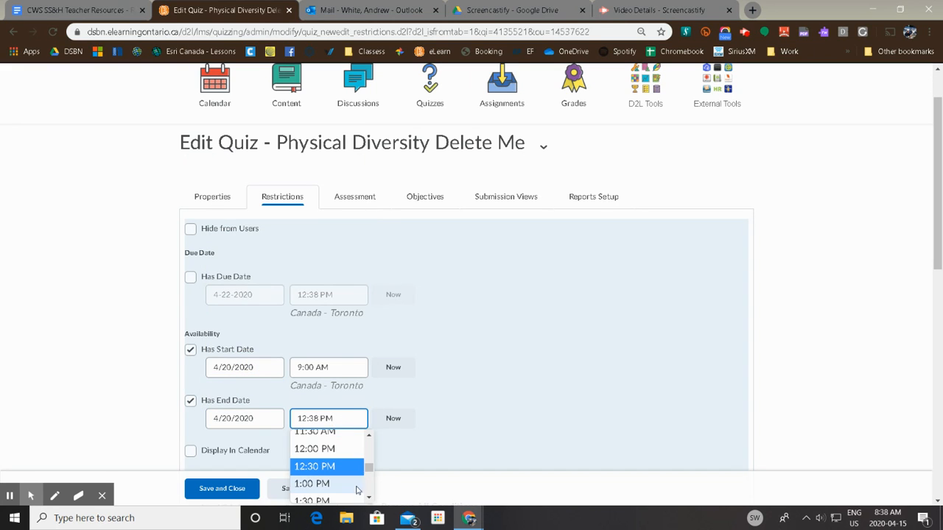
{"action": "left_click", "coordinate": [369, 436]}
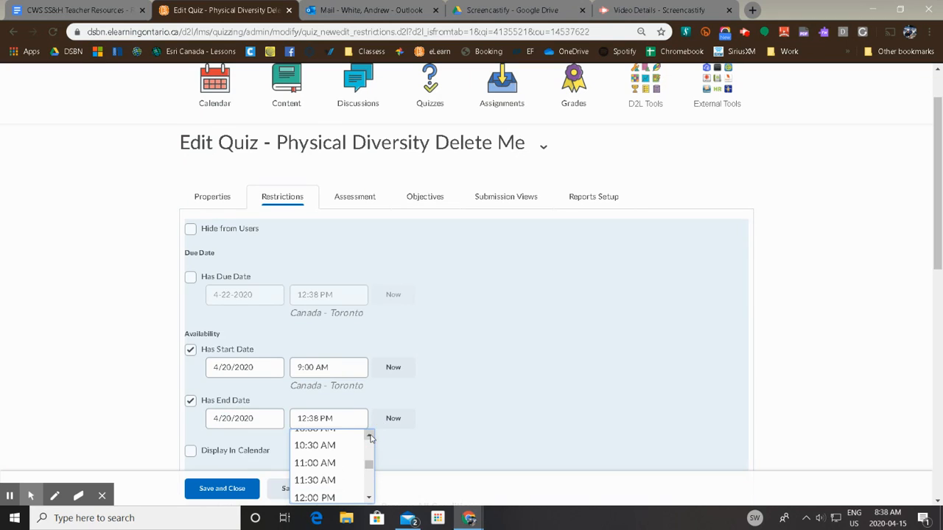
{"action": "left_click", "coordinate": [369, 436]}
{"action": "left_click", "coordinate": [348, 452]}
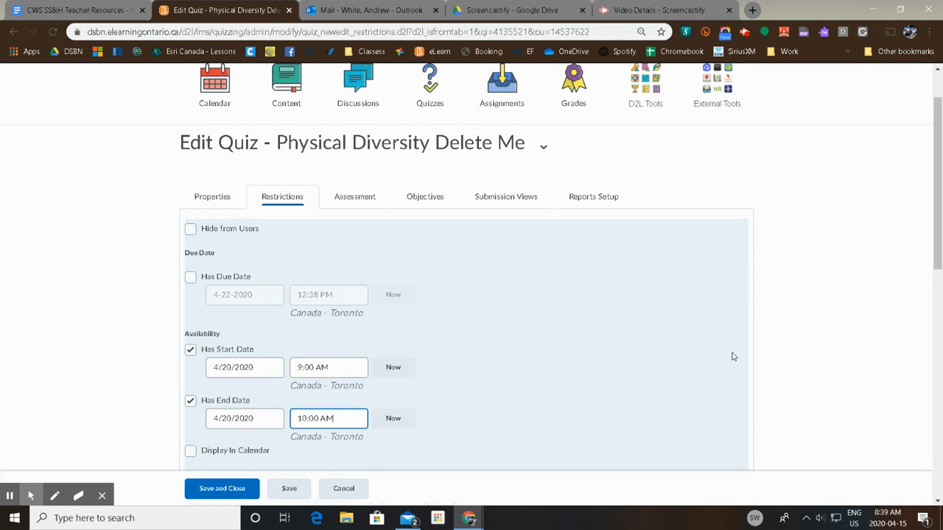
- Display the quiz's availability in the calendar and turn off its end date
{"action": "scroll", "coordinate": [929, 263], "scroll_direction": "down", "scroll_amount": 3}
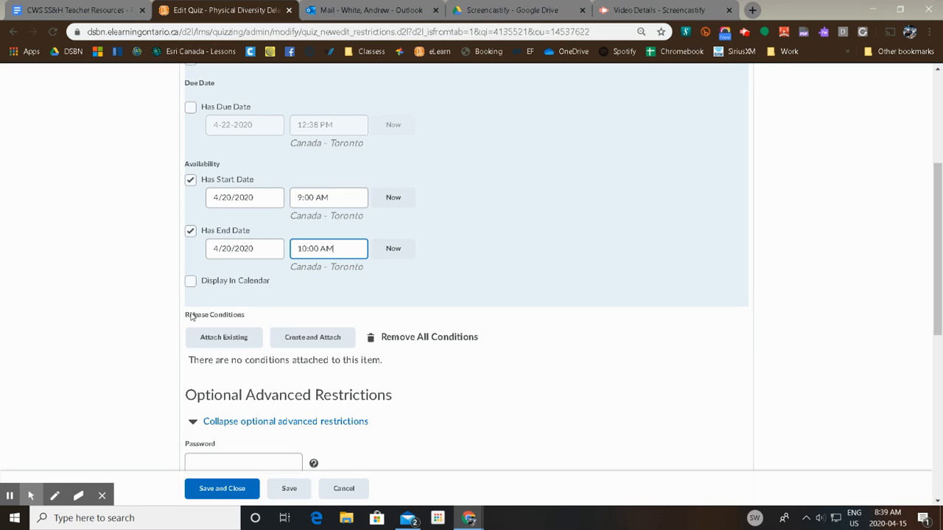
{"action": "left_click", "coordinate": [191, 281]}
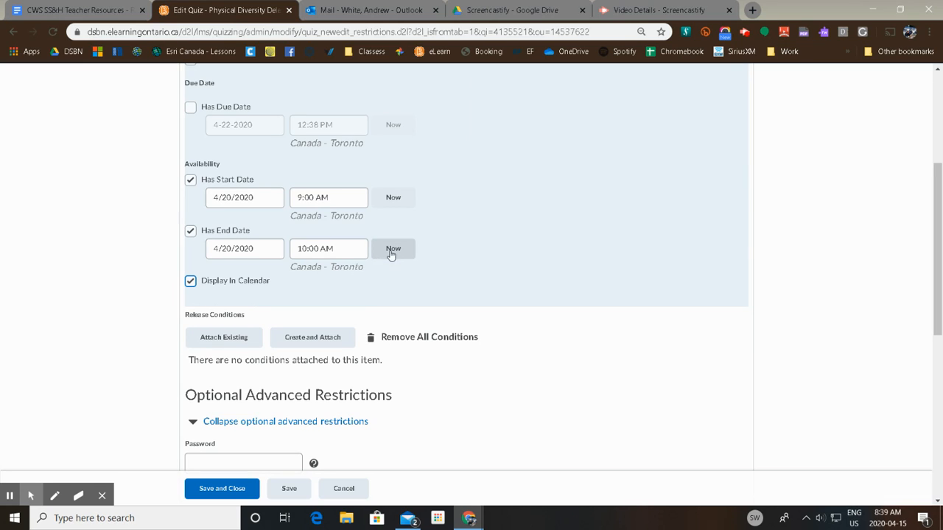
{"action": "left_click", "coordinate": [217, 250]}
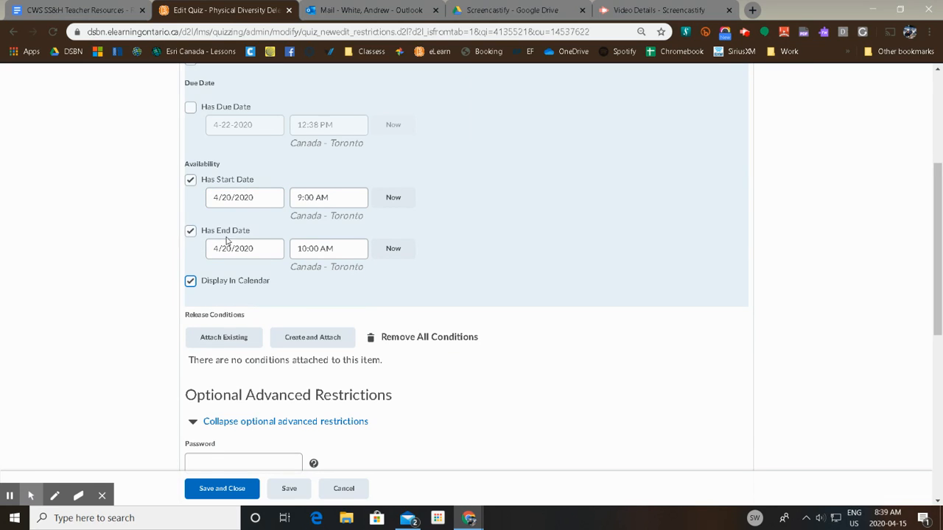
{"action": "left_click", "coordinate": [190, 231]}
- Enable the quiz's due date and set the day to 4/20/2020
{"action": "left_click", "coordinate": [190, 108]}
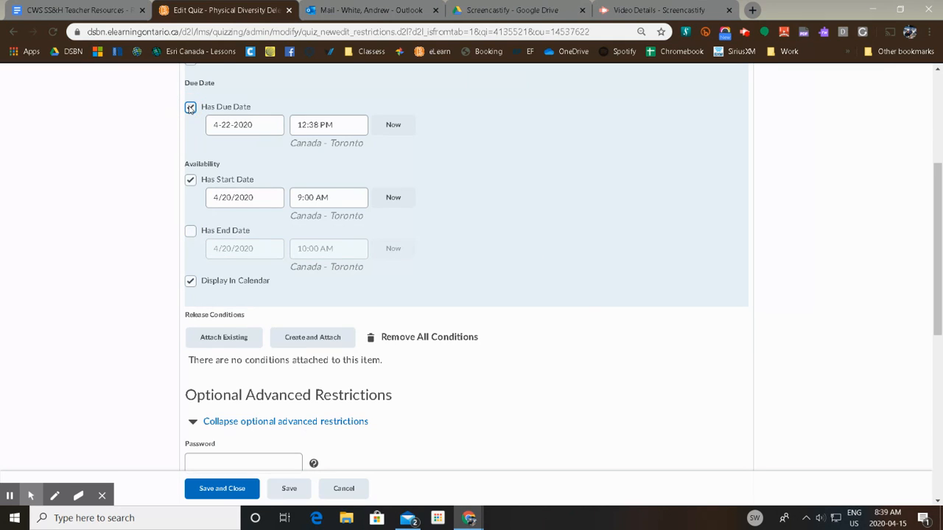
{"action": "left_click", "coordinate": [251, 125]}
{"action": "left_click", "coordinate": [266, 123]}
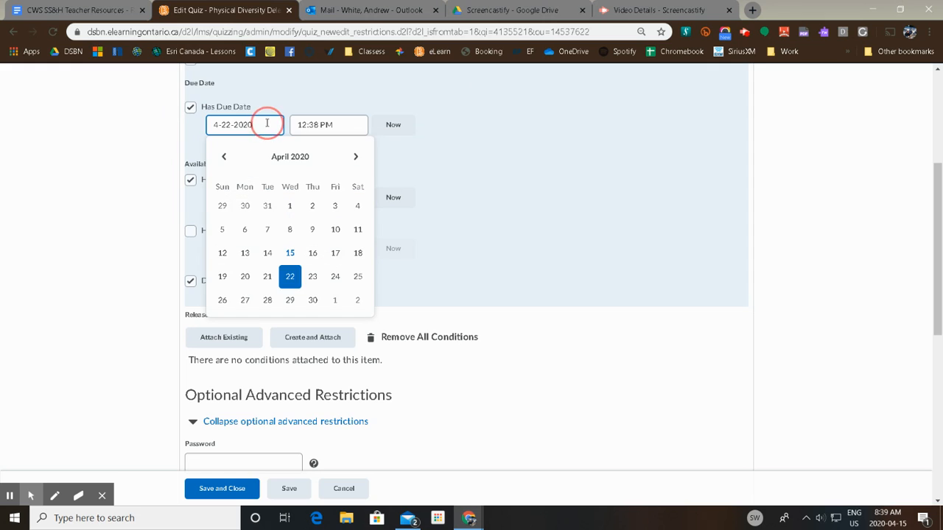
{"action": "left_click", "coordinate": [244, 276]}
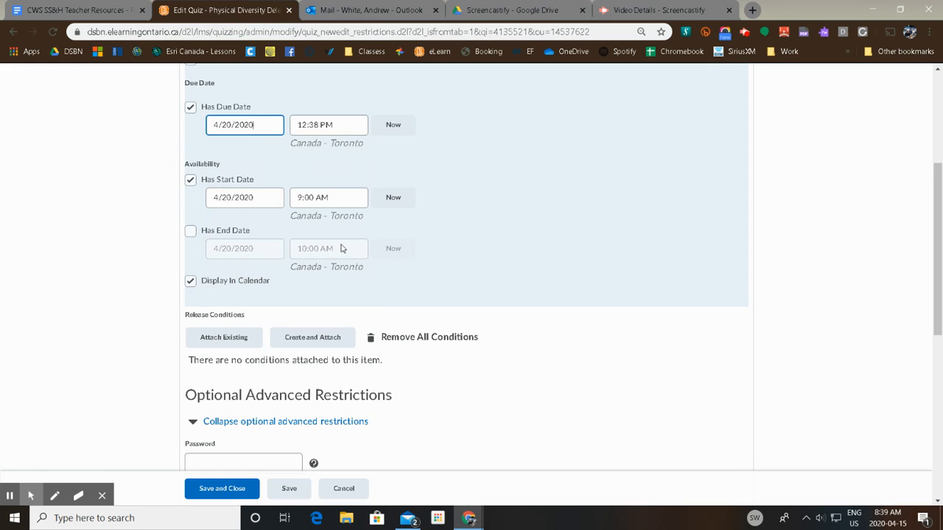
- Set the quiz's due time to 11:30 PM and check the remaining date restrictions
{"action": "left_click", "coordinate": [343, 127]}
{"action": "left_click", "coordinate": [370, 175]}
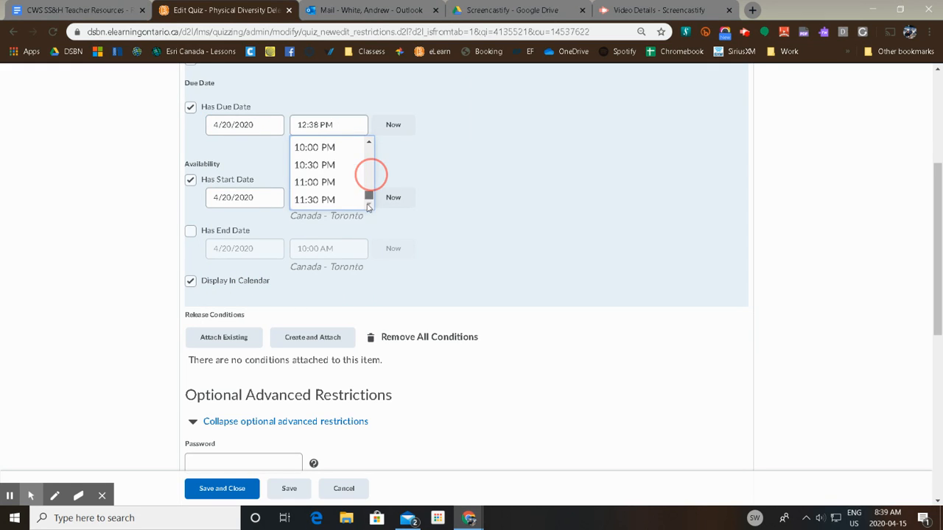
{"action": "left_click", "coordinate": [322, 199]}
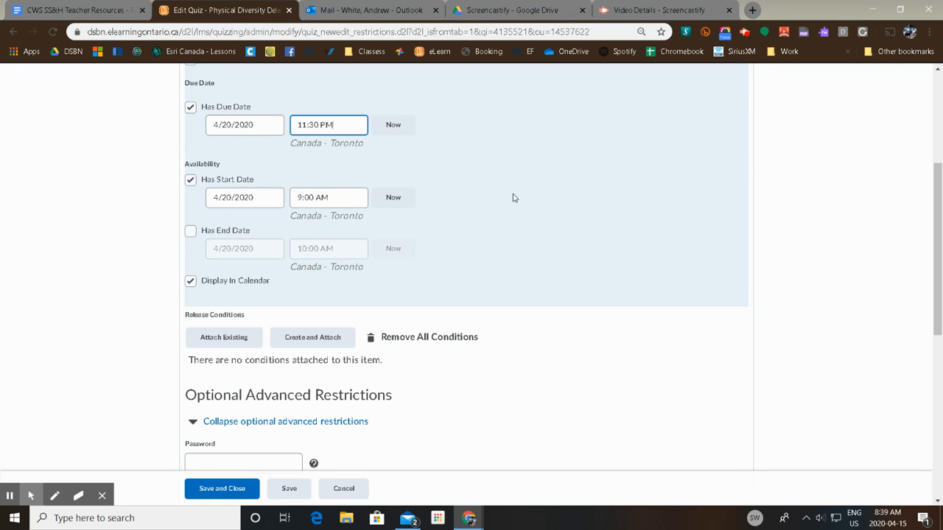
{"action": "scroll", "coordinate": [514, 197], "scroll_direction": "up", "scroll_amount": 2}
{"action": "scroll", "coordinate": [512, 195], "scroll_direction": "down", "scroll_amount": 4}
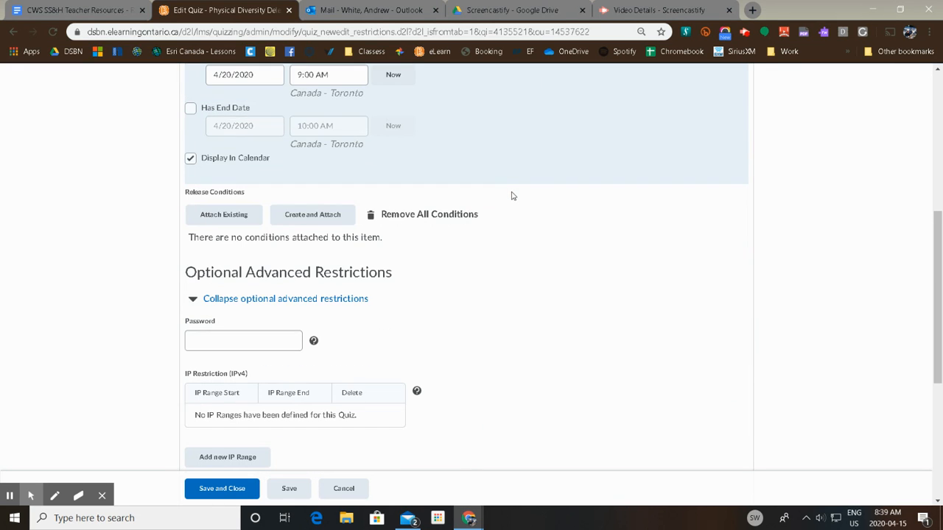
{"action": "scroll", "coordinate": [500, 209], "scroll_direction": "up", "scroll_amount": 1}
{"action": "scroll", "coordinate": [500, 208], "scroll_direction": "up", "scroll_amount": 1}
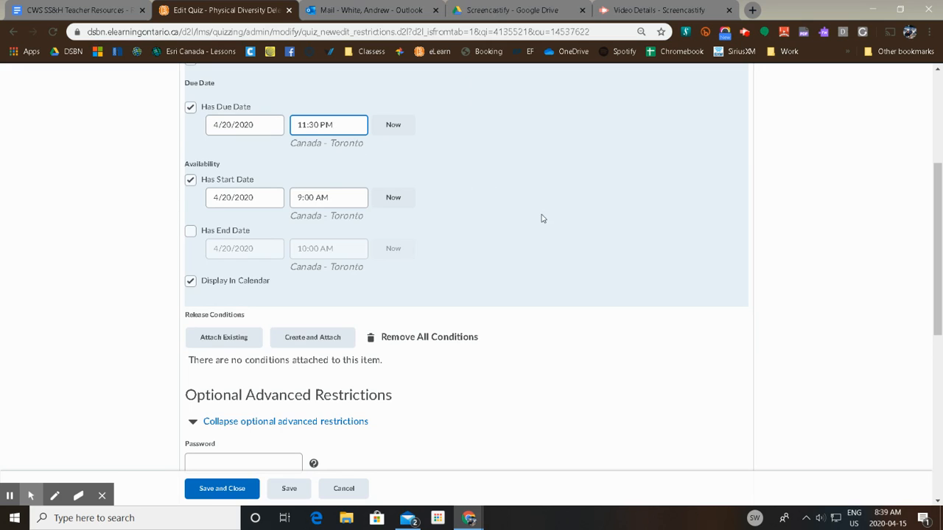
{"action": "scroll", "coordinate": [542, 218], "scroll_direction": "up", "scroll_amount": 1}
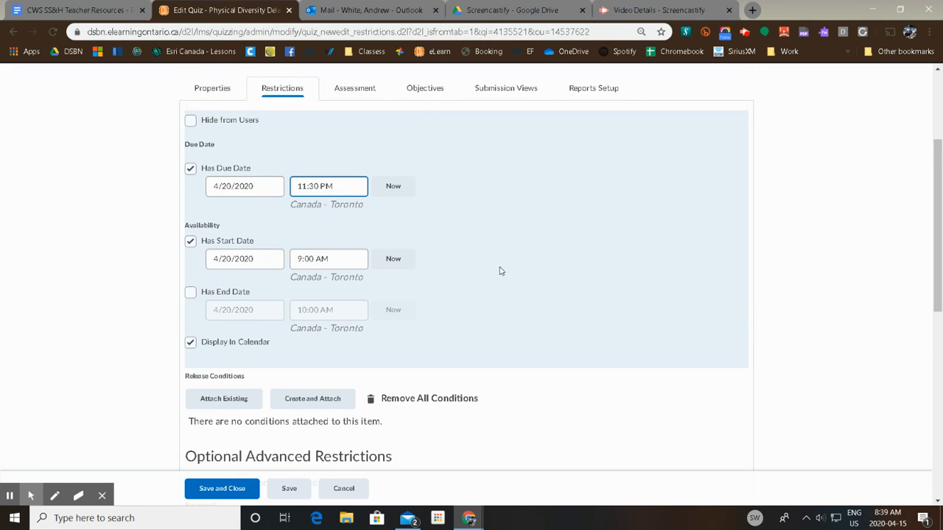
{"action": "scroll", "coordinate": [502, 271], "scroll_direction": "up", "scroll_amount": 1}
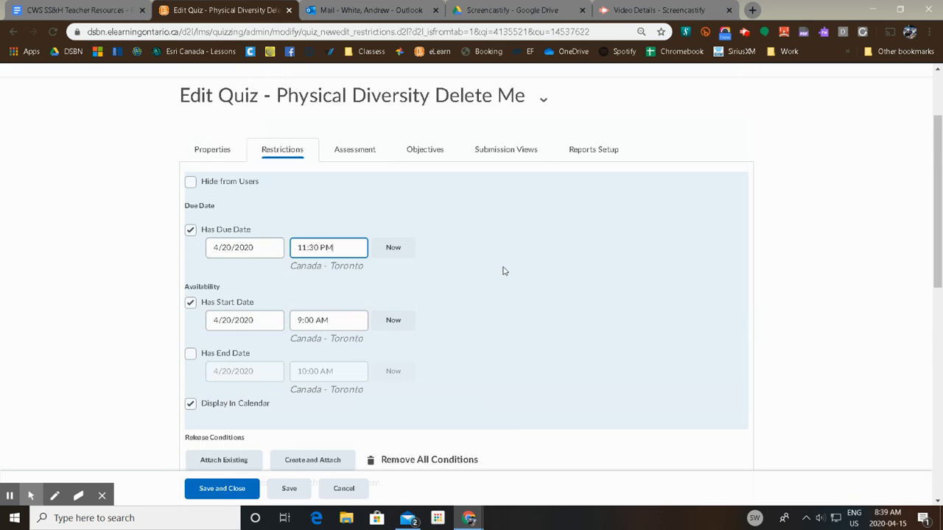
- In the quiz's assessment settings, allow attempts to be set as graded immediately upon completion and leave the grade item as None
{"action": "left_click", "coordinate": [355, 152]}
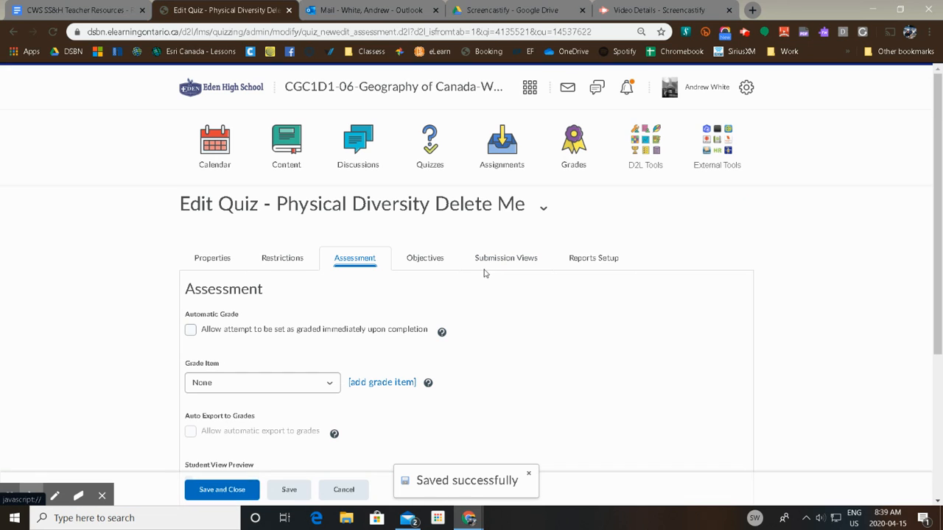
{"action": "scroll", "coordinate": [557, 352], "scroll_direction": "down", "scroll_amount": 1}
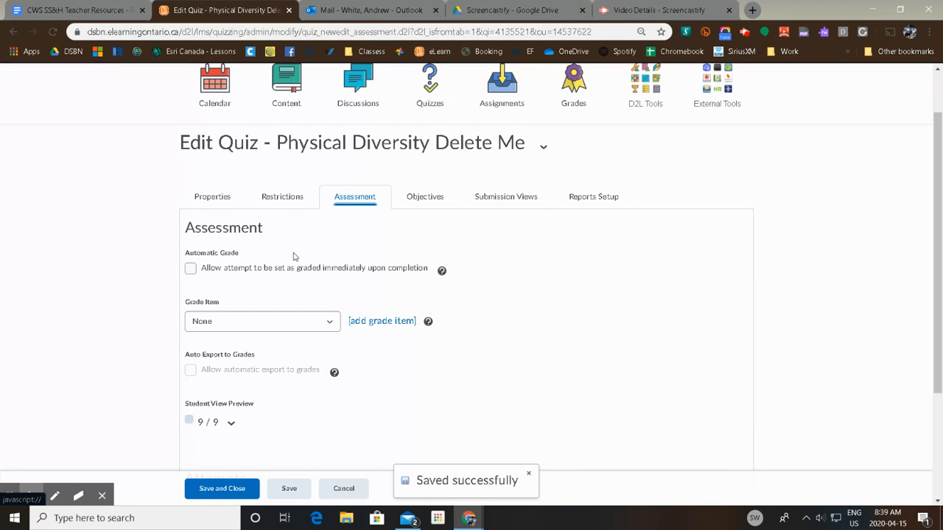
{"action": "left_click", "coordinate": [190, 269]}
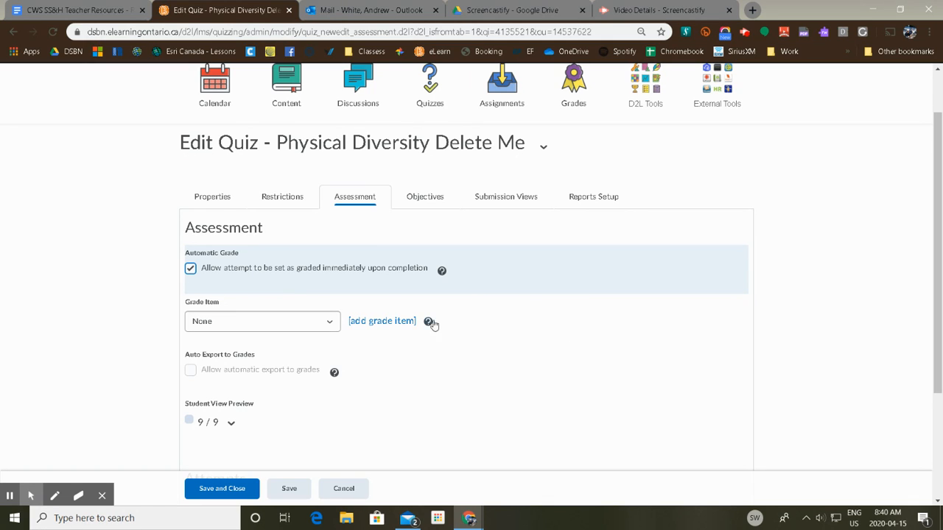
{"action": "scroll", "coordinate": [407, 314], "scroll_direction": "down", "scroll_amount": 2}
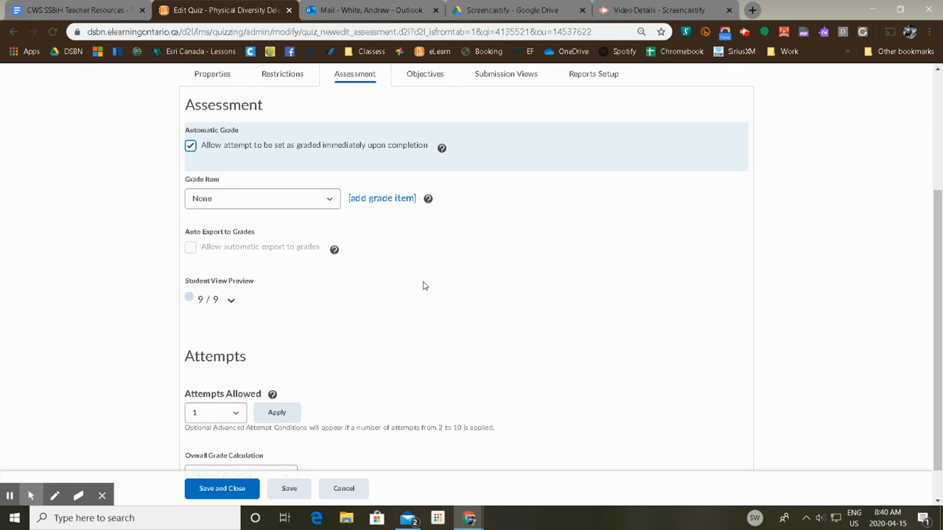
{"action": "left_click", "coordinate": [317, 199]}
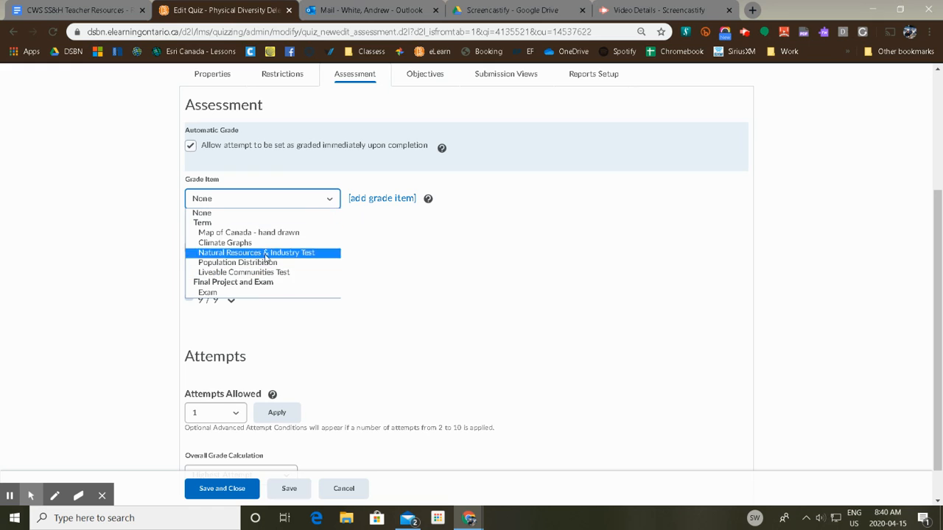
{"action": "left_click", "coordinate": [284, 194]}
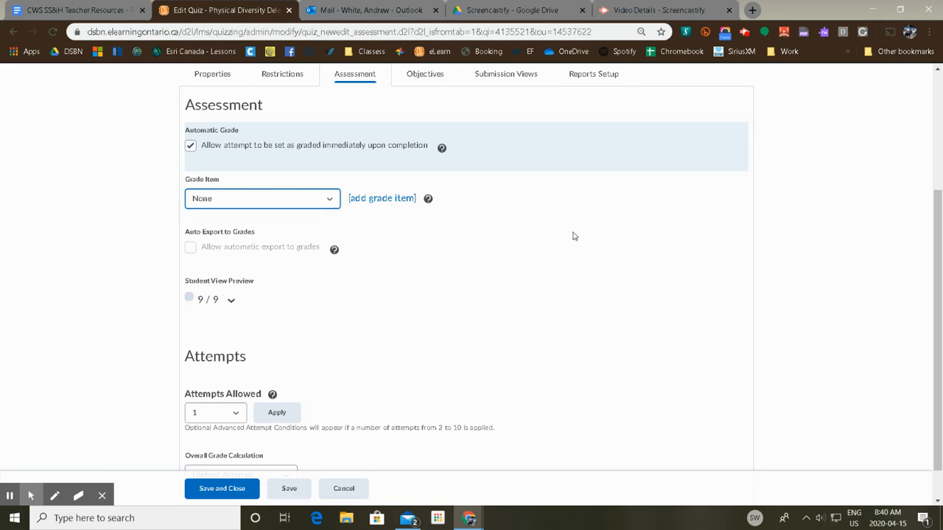
- Set the quiz's allowed attempts to 2 and keep Highest Attempt as the overall grade calculation
{"action": "scroll", "coordinate": [450, 318], "scroll_direction": "down", "scroll_amount": 1}
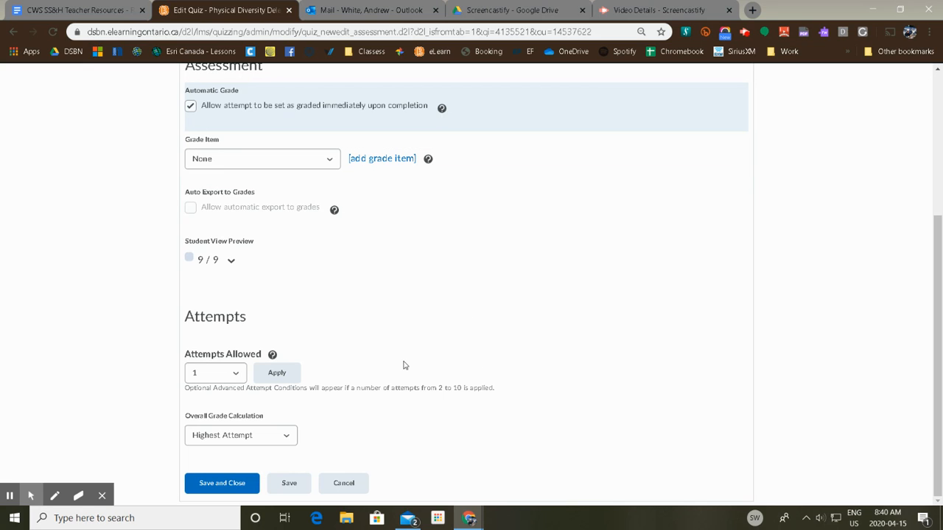
{"action": "left_click", "coordinate": [235, 375]}
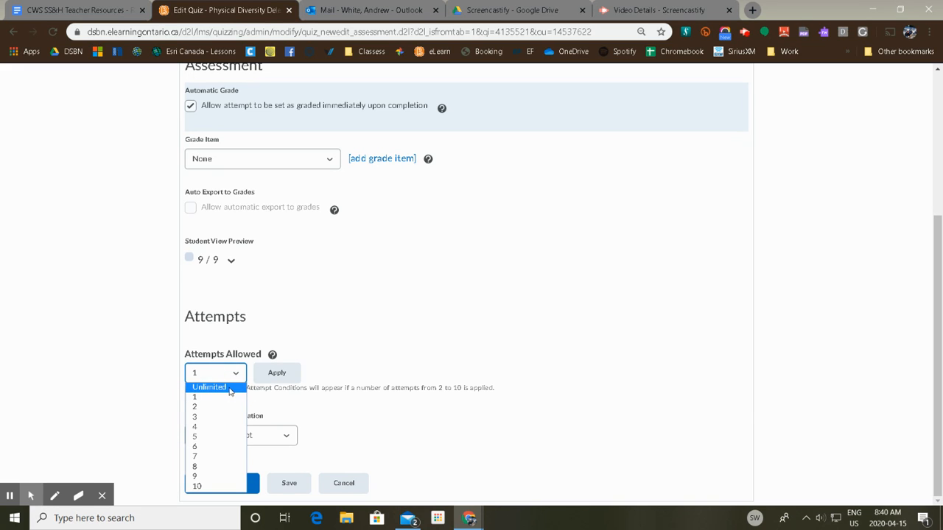
{"action": "left_click", "coordinate": [212, 384]}
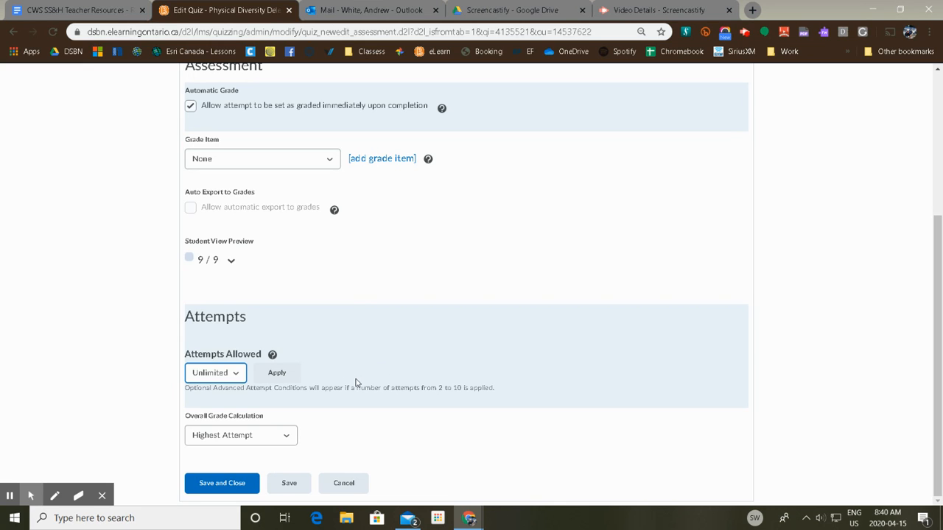
{"action": "left_click", "coordinate": [234, 374]}
{"action": "left_click", "coordinate": [223, 405]}
{"action": "left_click", "coordinate": [284, 439]}
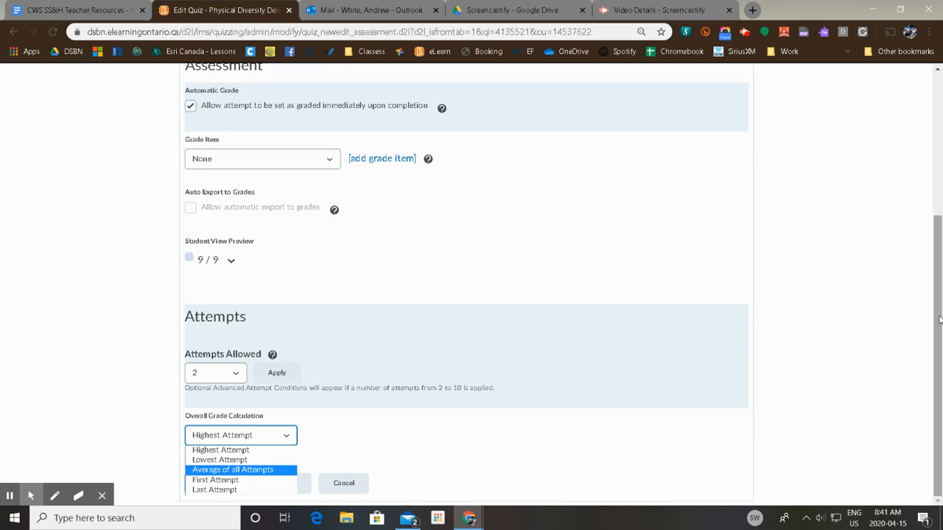
{"action": "left_click", "coordinate": [821, 328]}
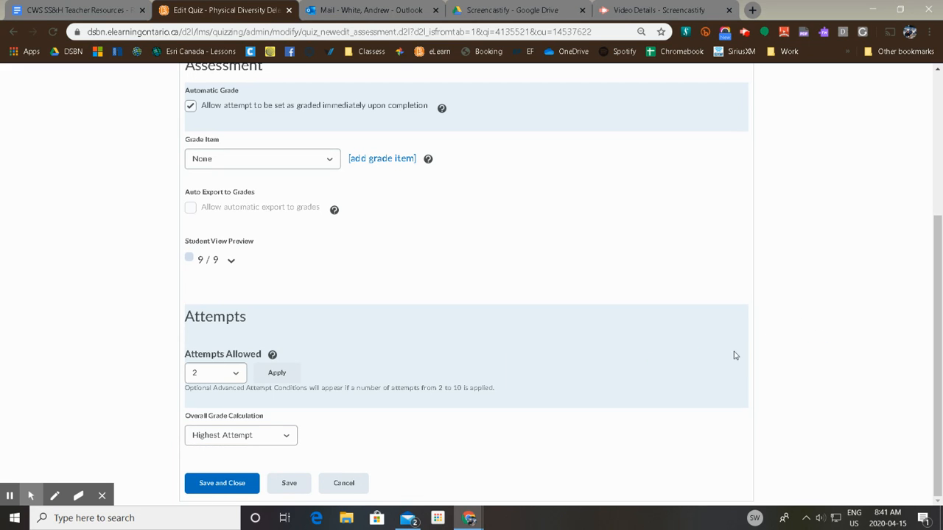
- Open the quiz's default submission view and set it to show questions answered incorrectly
{"action": "scroll", "coordinate": [768, 346], "scroll_direction": "up", "scroll_amount": 3}
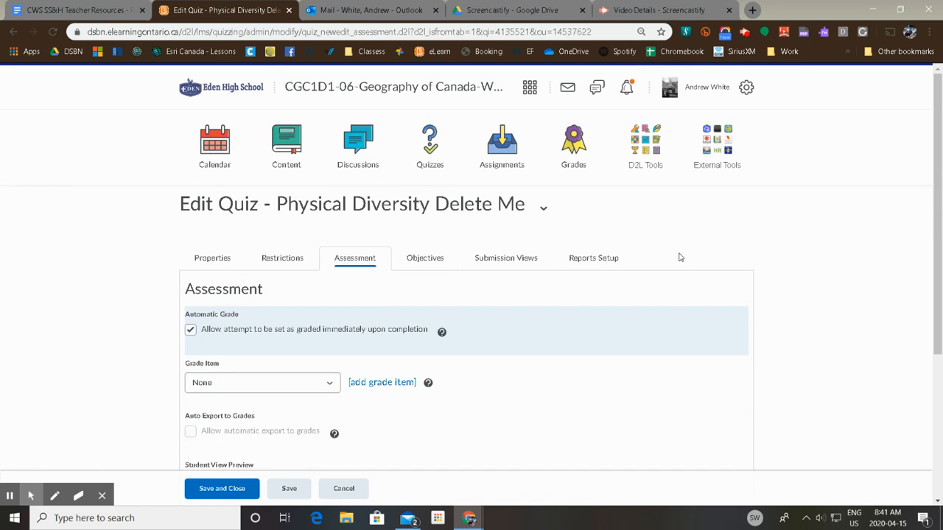
{"action": "left_click", "coordinate": [503, 259]}
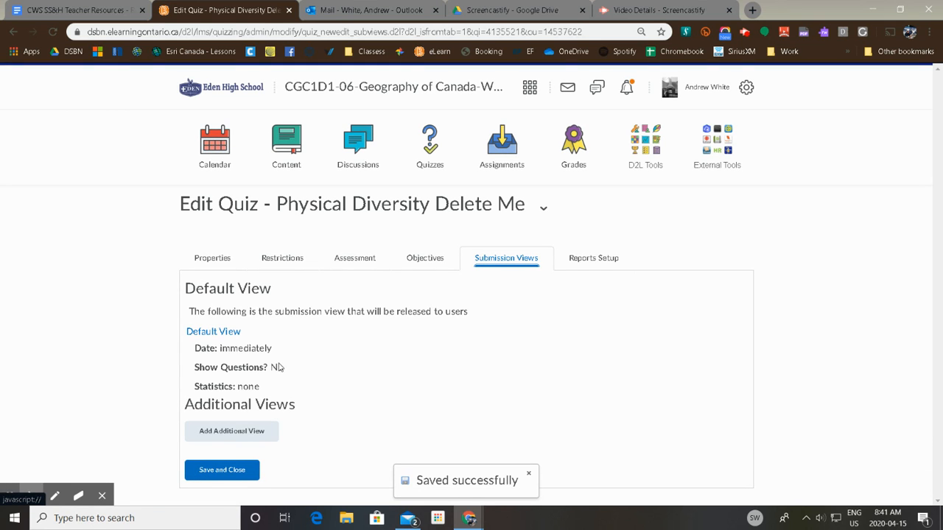
{"action": "left_click", "coordinate": [221, 333]}
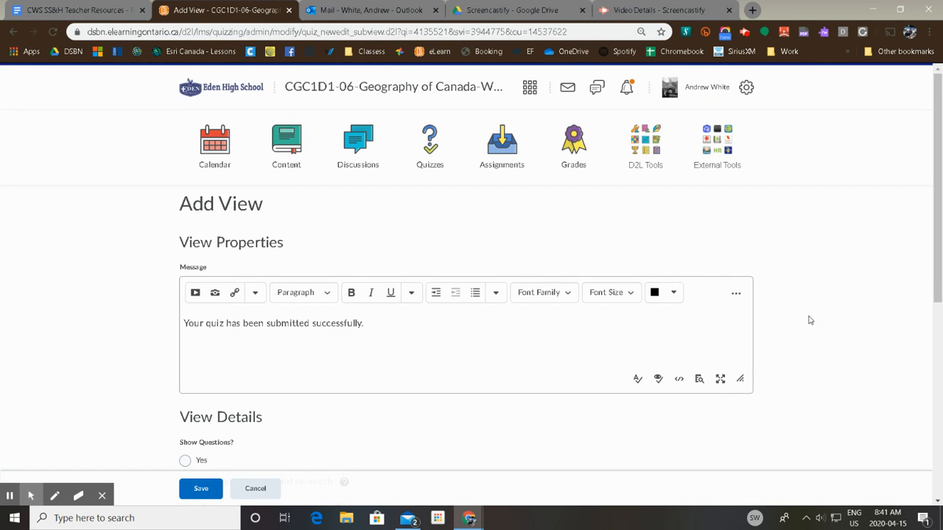
{"action": "scroll", "coordinate": [810, 320], "scroll_direction": "down", "scroll_amount": 2}
{"action": "scroll", "coordinate": [810, 320], "scroll_direction": "down", "scroll_amount": 2}
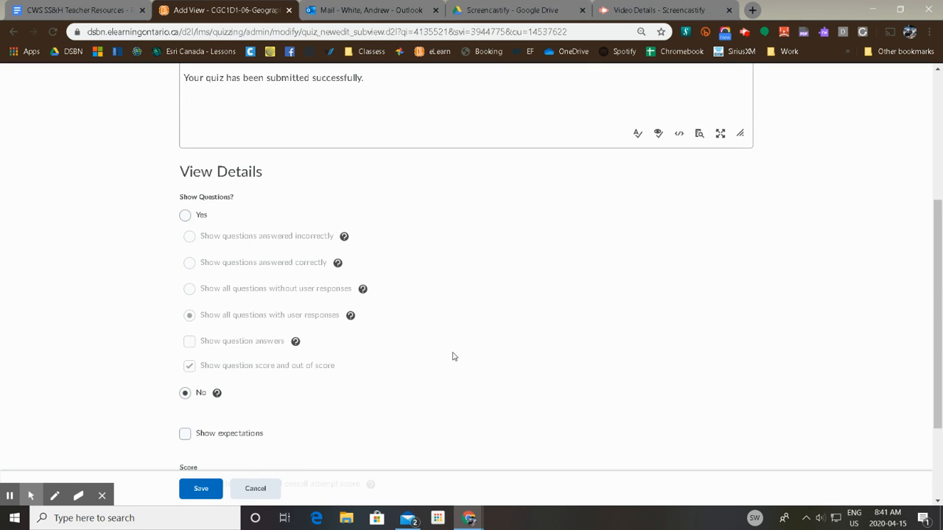
{"action": "scroll", "coordinate": [305, 410], "scroll_direction": "down", "scroll_amount": 2}
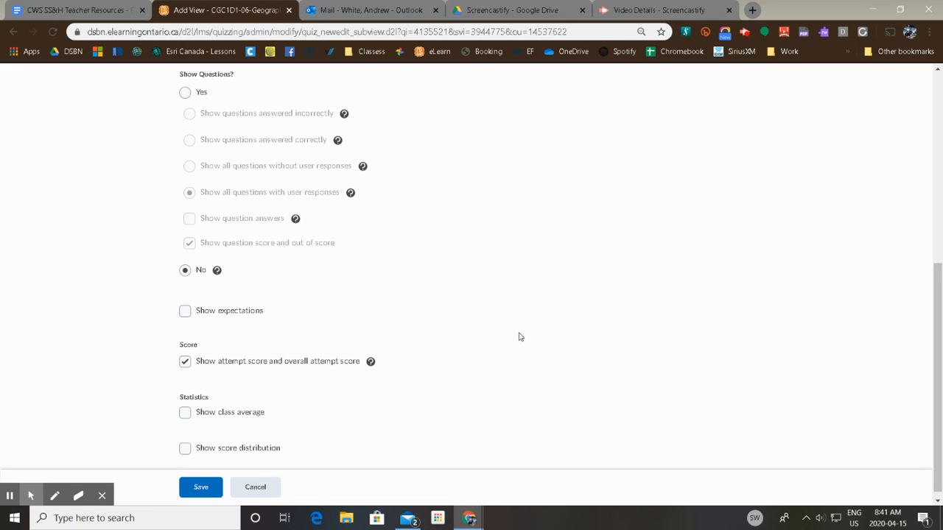
{"action": "scroll", "coordinate": [519, 336], "scroll_direction": "up", "scroll_amount": 2}
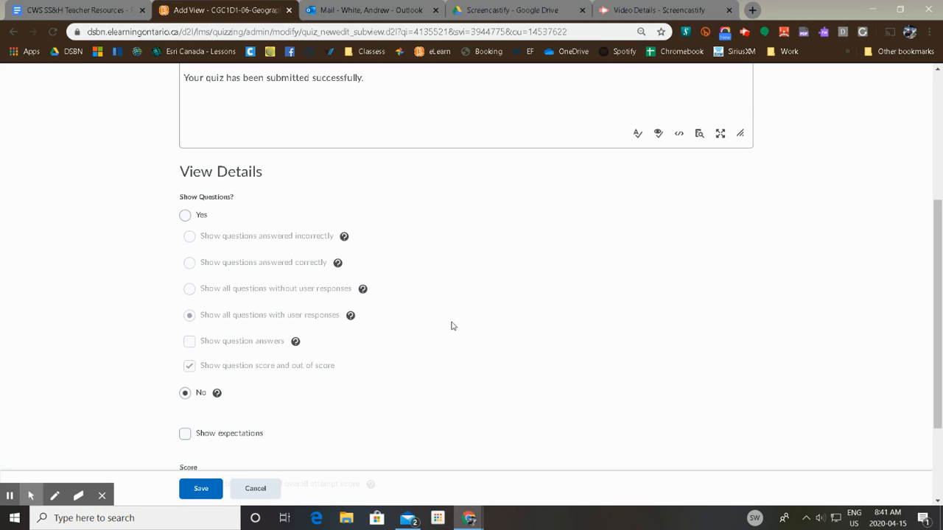
{"action": "left_click", "coordinate": [185, 216]}
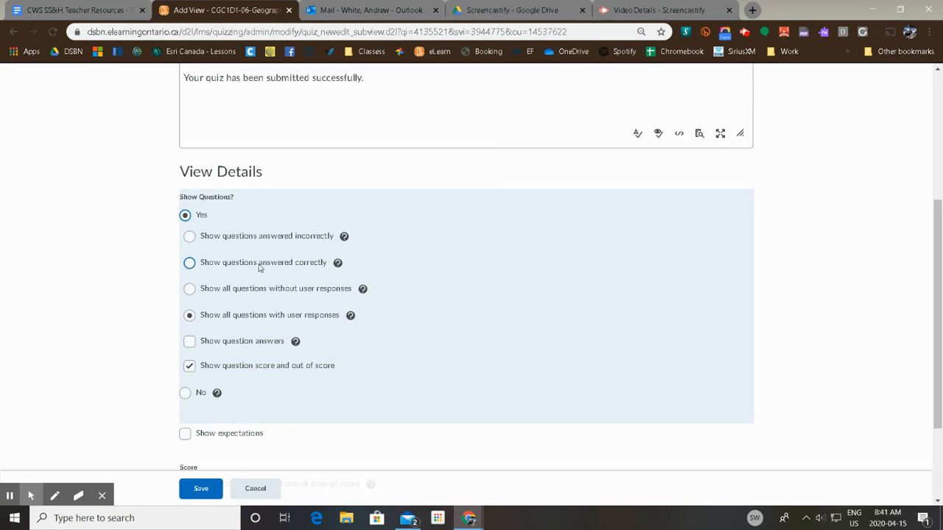
{"action": "left_click", "coordinate": [189, 235]}
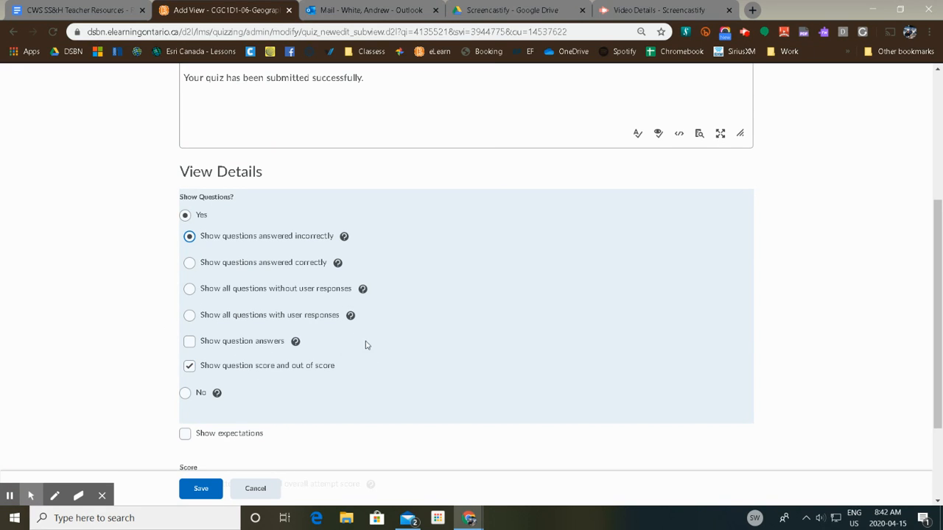
- Show the class average in the default submission view, then save the view and save and close the quiz
{"action": "scroll", "coordinate": [382, 402], "scroll_direction": "down", "scroll_amount": 2}
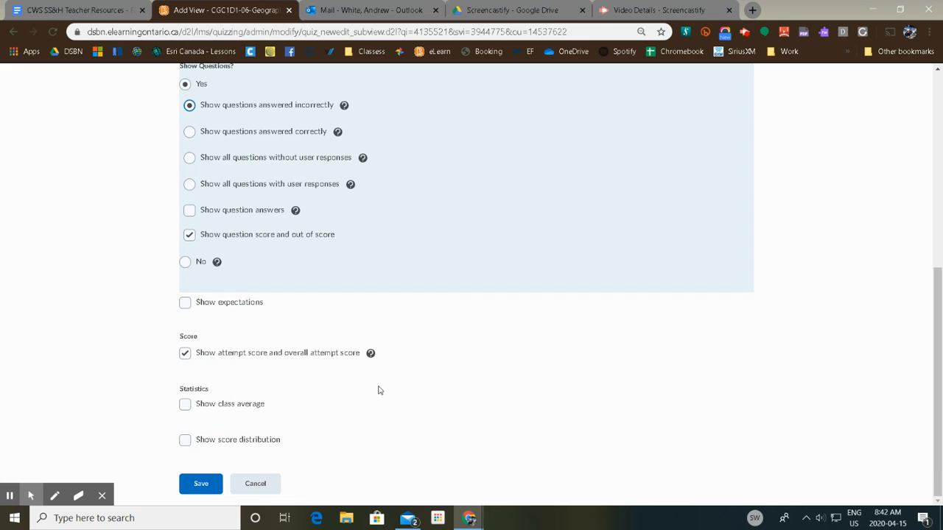
{"action": "left_click", "coordinate": [184, 404]}
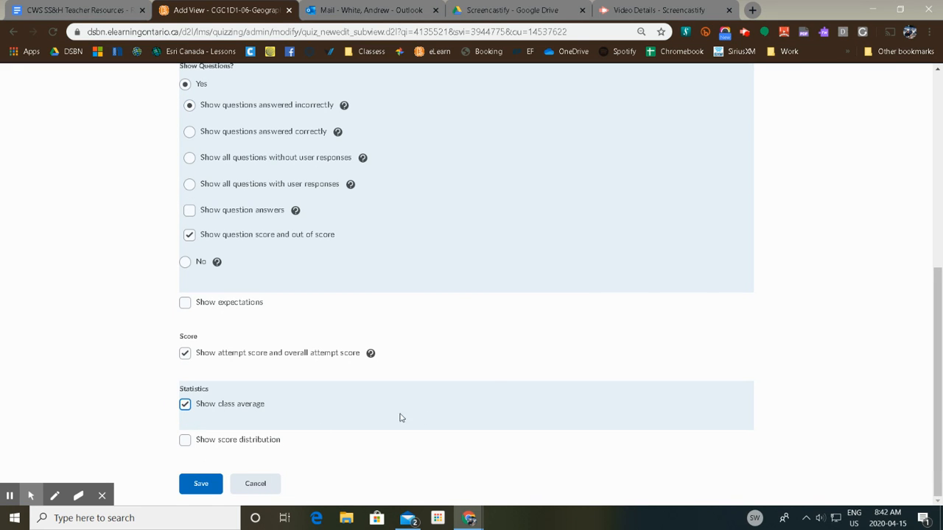
{"action": "scroll", "coordinate": [482, 372], "scroll_direction": "up", "scroll_amount": 5}
{"action": "scroll", "coordinate": [485, 369], "scroll_direction": "down", "scroll_amount": 5}
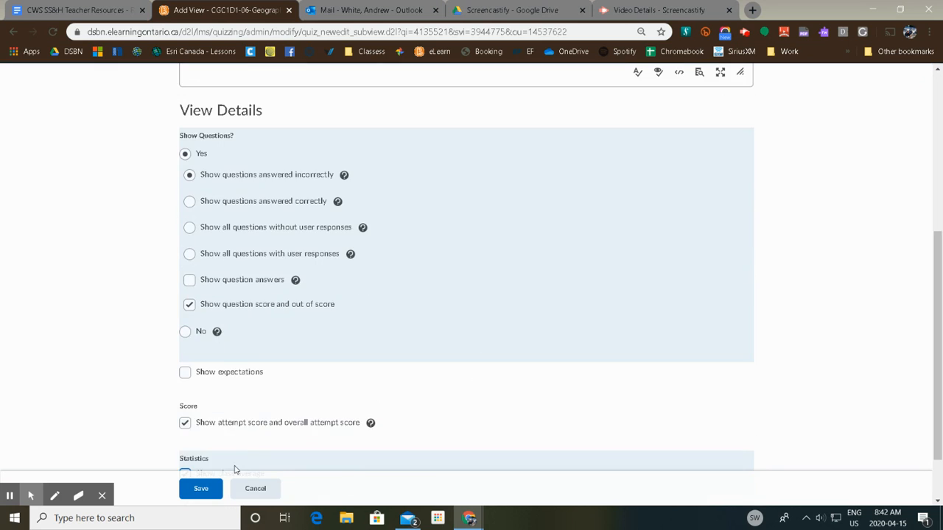
{"action": "left_click", "coordinate": [215, 484]}
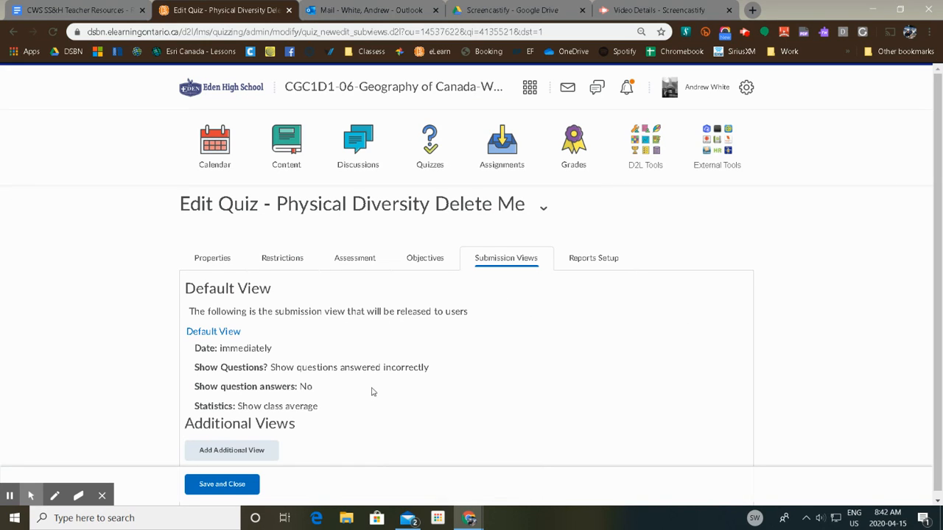
{"action": "left_click", "coordinate": [206, 486]}
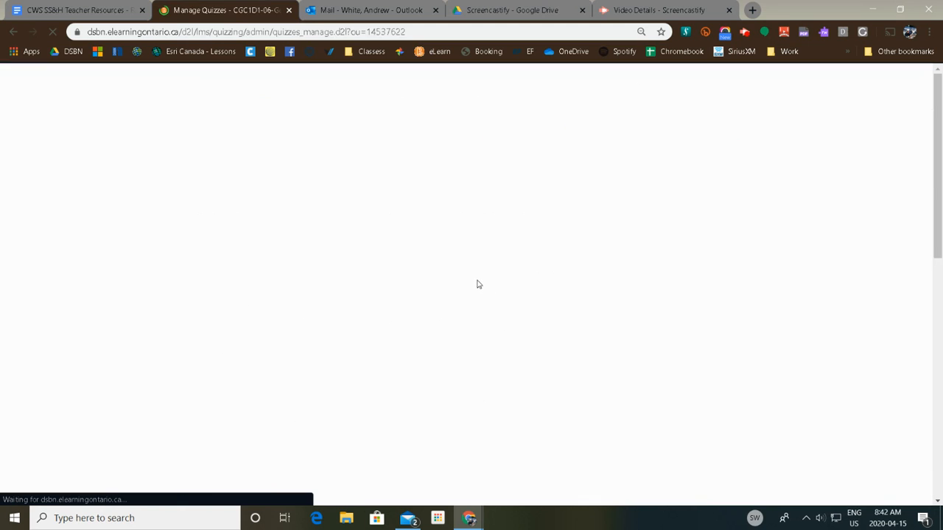
- Start a preview of the Practice Map of Canada Quiz and view its first question
{"action": "scroll", "coordinate": [453, 343], "scroll_direction": "down", "scroll_amount": 3}
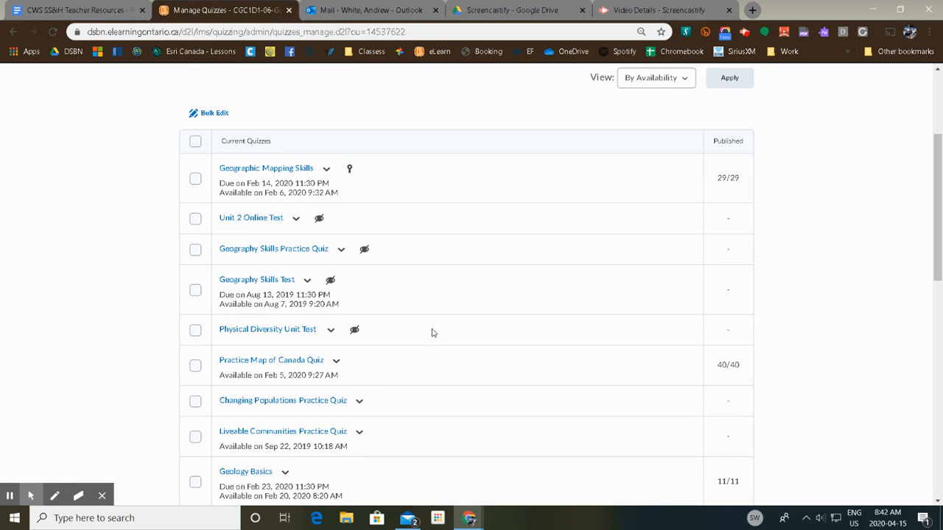
{"action": "left_click", "coordinate": [337, 361]}
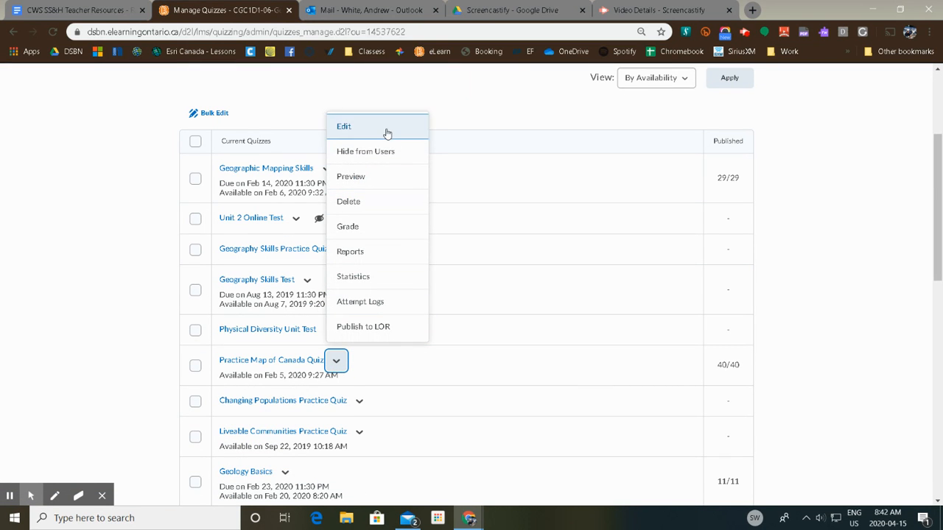
{"action": "left_click", "coordinate": [386, 177]}
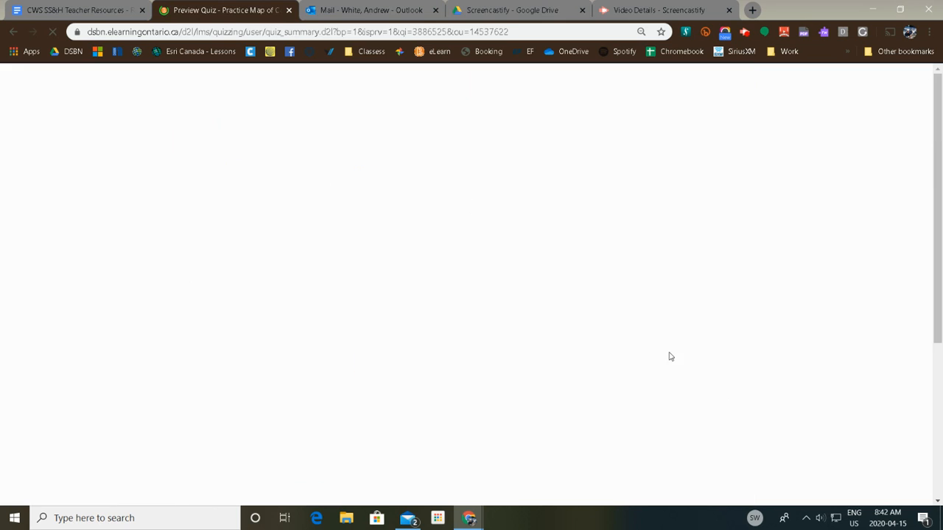
{"action": "left_click", "coordinate": [219, 488]}
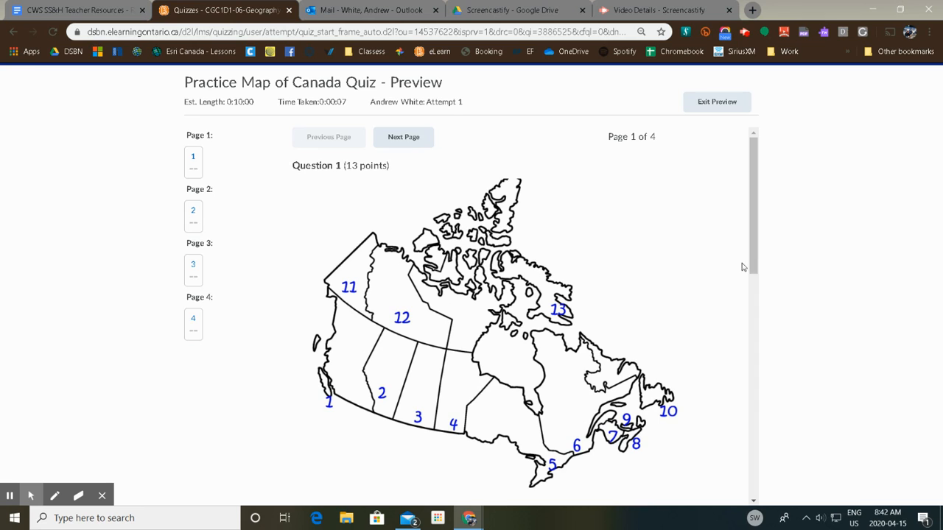
{"action": "scroll", "coordinate": [753, 265], "scroll_direction": "down", "scroll_amount": 1}
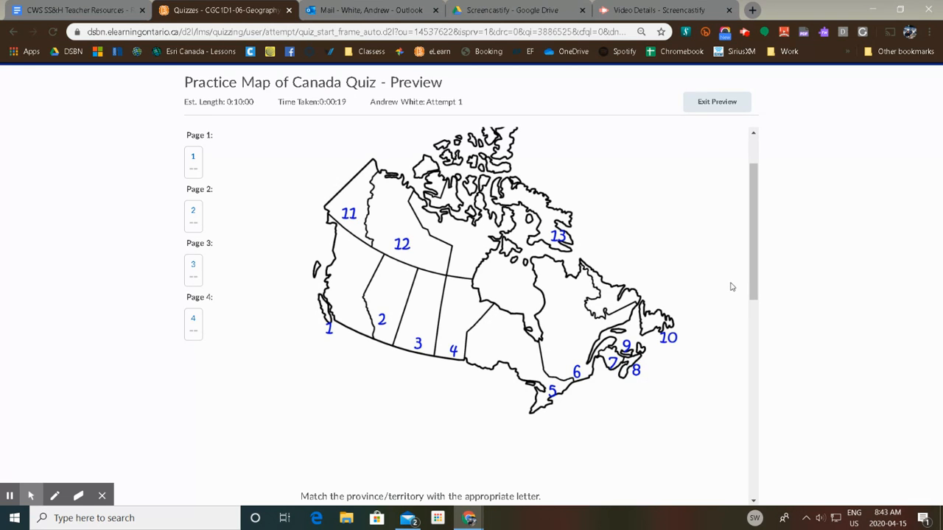
- Examine the numbered map of Canada and the province/territory matching list in Question 1 of the quiz preview
{"action": "left_click_drag", "start_coordinate": [751, 273], "coordinate": [751, 296]}
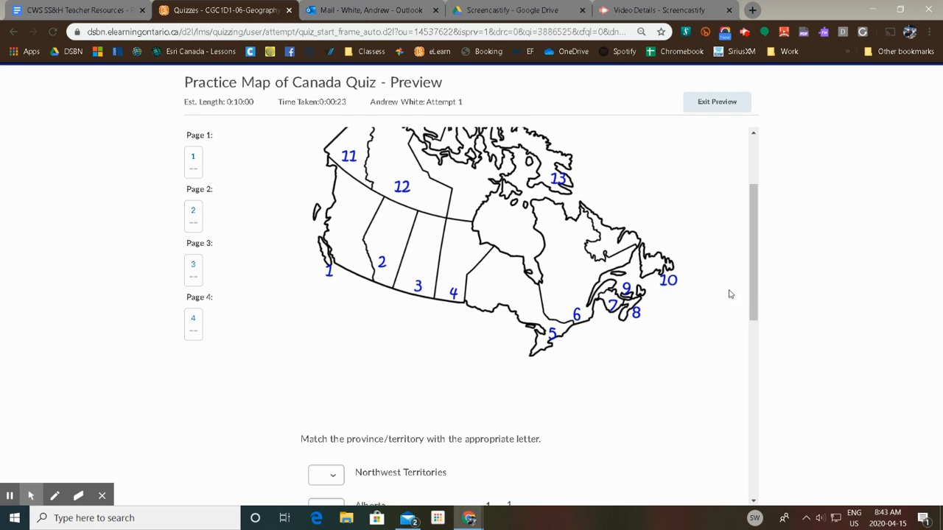
{"action": "left_click_drag", "start_coordinate": [756, 292], "coordinate": [756, 349]}
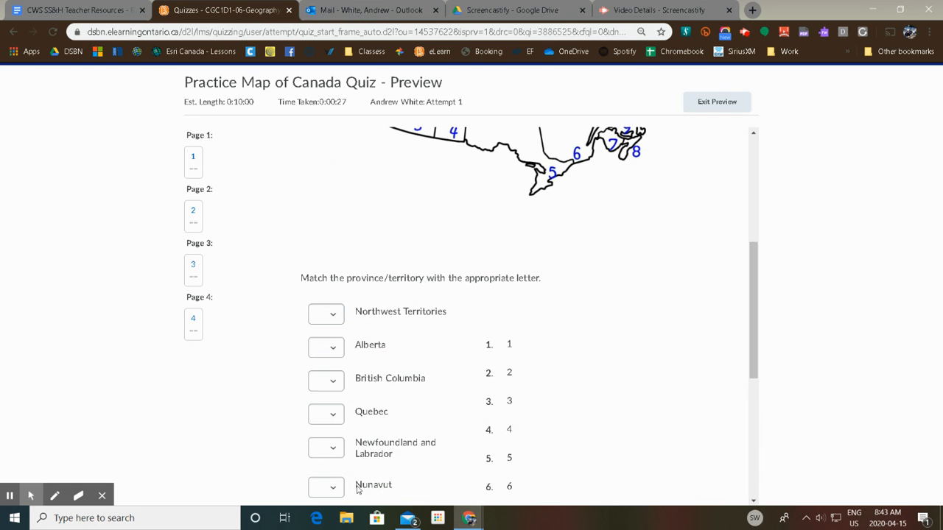
{"action": "scroll", "coordinate": [420, 406], "scroll_direction": "down", "scroll_amount": 4}
{"action": "scroll", "coordinate": [429, 404], "scroll_direction": "up", "scroll_amount": 3}
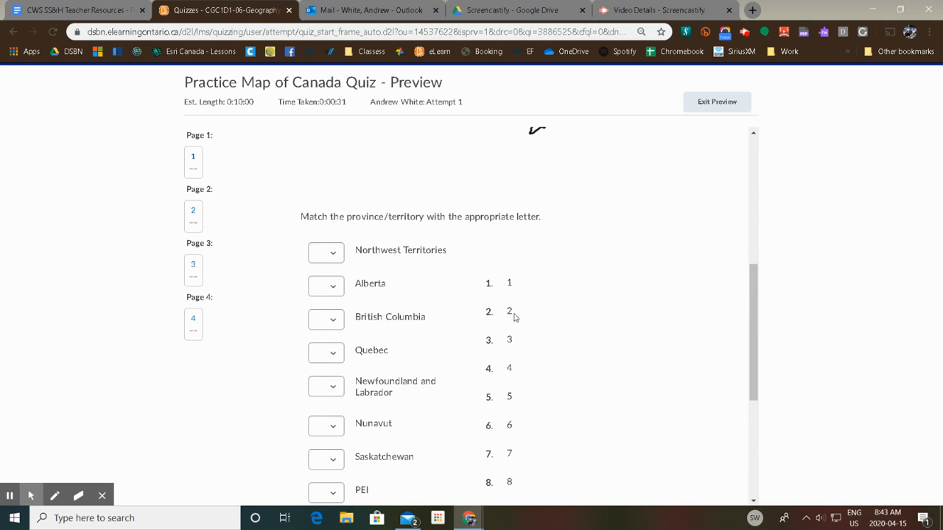
{"action": "scroll", "coordinate": [547, 305], "scroll_direction": "up", "scroll_amount": 1}
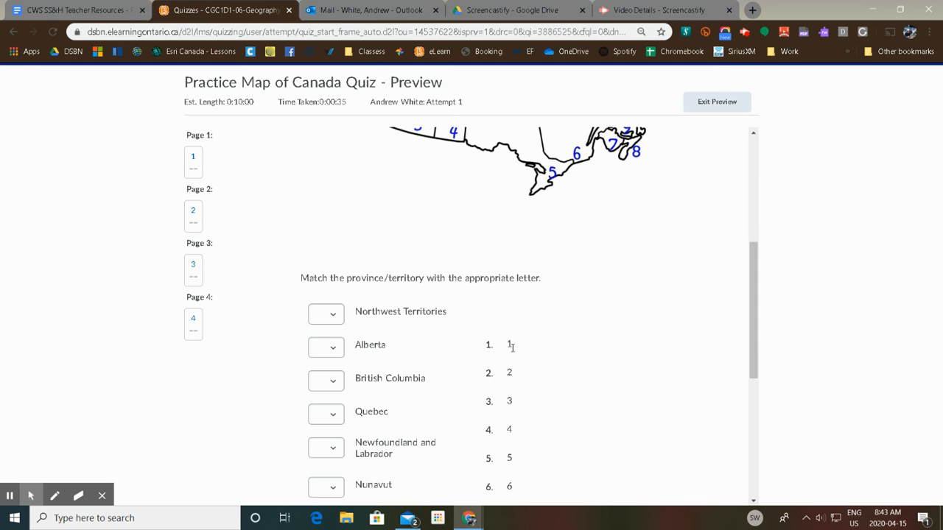
{"action": "scroll", "coordinate": [548, 348], "scroll_direction": "up", "scroll_amount": 2}
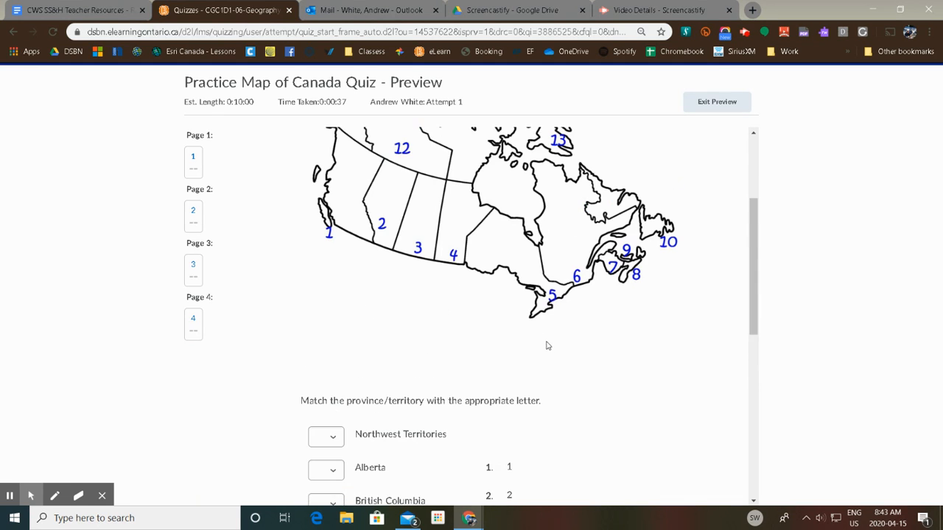
{"action": "scroll", "coordinate": [548, 346], "scroll_direction": "down", "scroll_amount": 2}
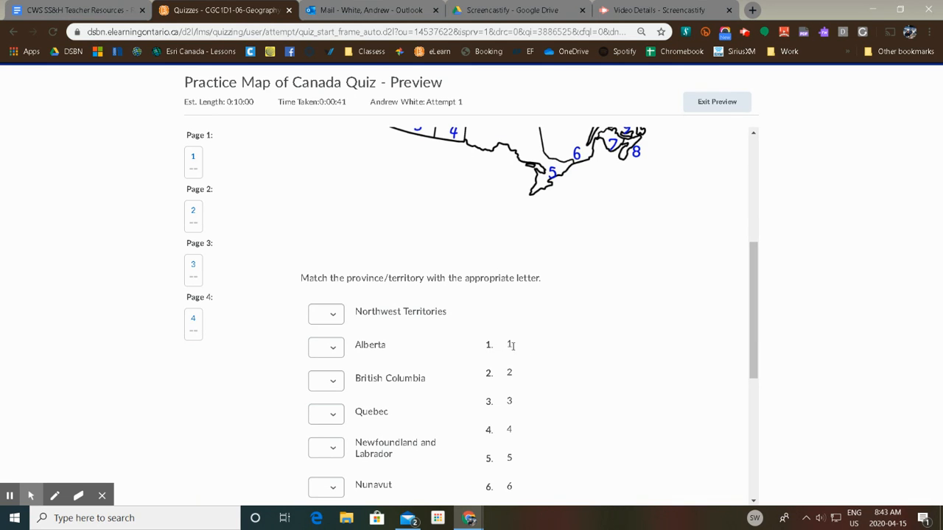
{"action": "scroll", "coordinate": [522, 299], "scroll_direction": "up", "scroll_amount": 1}
{"action": "scroll", "coordinate": [525, 303], "scroll_direction": "up", "scroll_amount": 1}
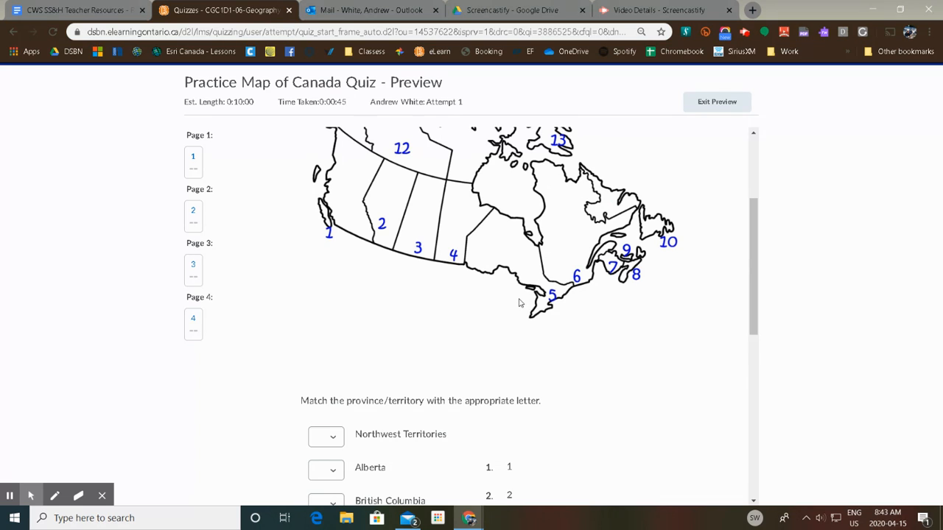
{"action": "scroll", "coordinate": [520, 302], "scroll_direction": "down", "scroll_amount": 1}
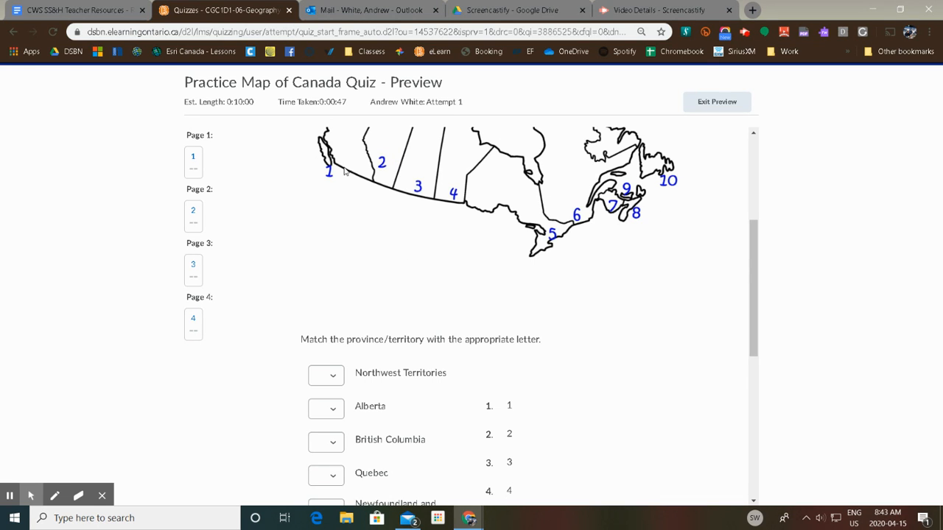
- Check the map in Question 1 and match Northwest Territories with number 12
{"action": "scroll", "coordinate": [470, 236], "scroll_direction": "up", "scroll_amount": 4}
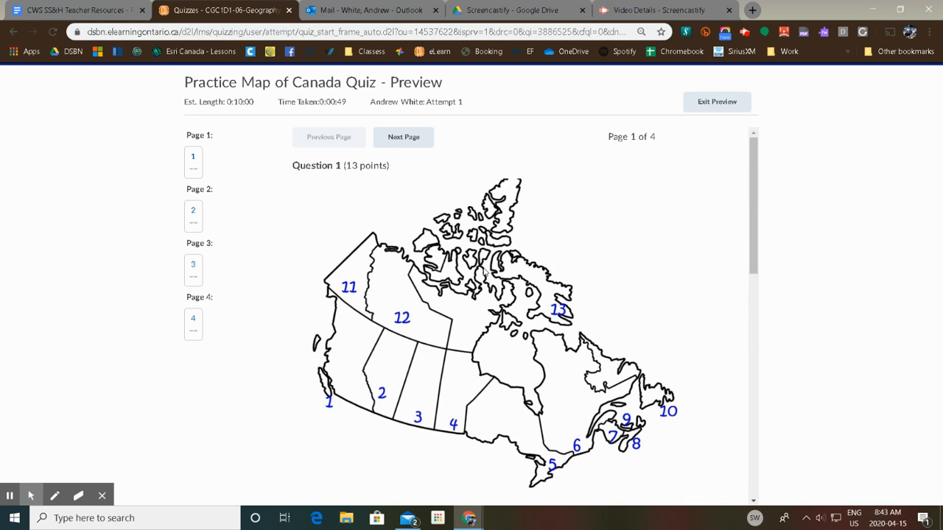
{"action": "scroll", "coordinate": [464, 379], "scroll_direction": "down", "scroll_amount": 3}
{"action": "left_click", "coordinate": [338, 423]}
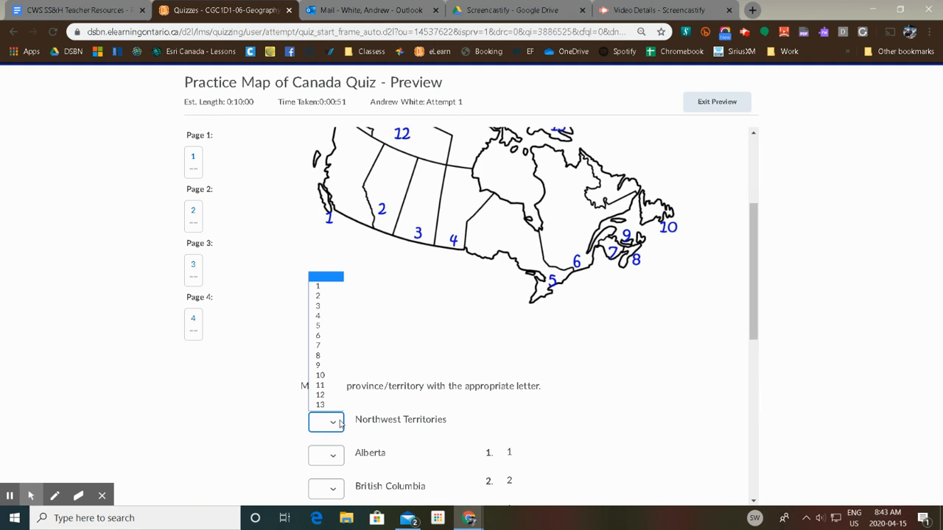
{"action": "left_click", "coordinate": [325, 398]}
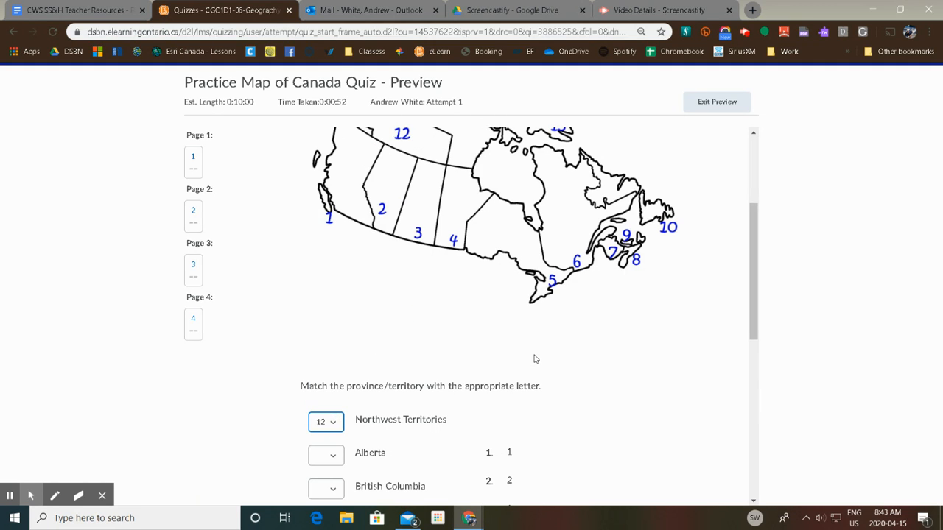
- Match Saskatchewan with number 3 in Question 1's province/territory list
{"action": "scroll", "coordinate": [534, 357], "scroll_direction": "down", "scroll_amount": 2}
{"action": "scroll", "coordinate": [440, 450], "scroll_direction": "down", "scroll_amount": 1}
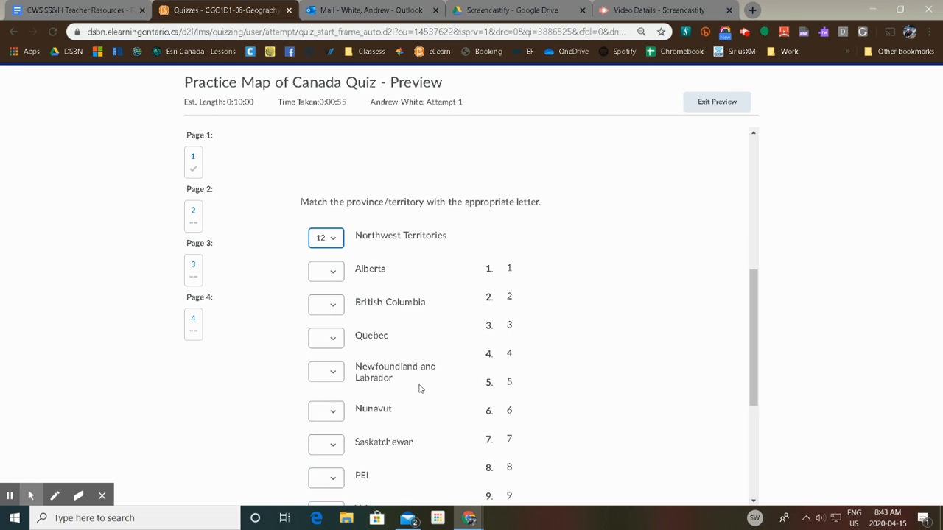
{"action": "left_click", "coordinate": [327, 445]}
{"action": "left_click", "coordinate": [338, 374]}
{"action": "scroll", "coordinate": [540, 337], "scroll_direction": "up", "scroll_amount": 3}
{"action": "scroll", "coordinate": [540, 336], "scroll_direction": "down", "scroll_amount": 6}
{"action": "left_click", "coordinate": [335, 263]}
{"action": "left_click", "coordinate": [331, 302]}
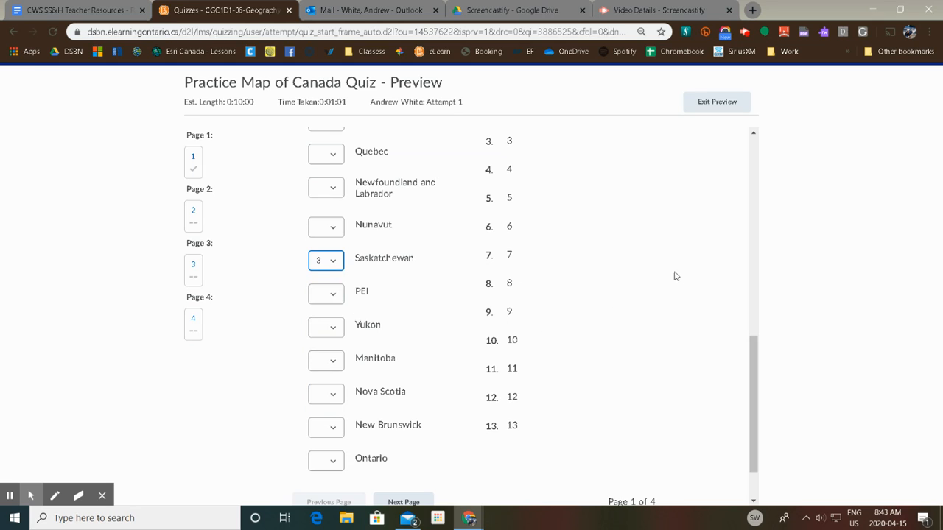
- Review the rest of the Question 1 page through its submit option, and exit the quiz preview without submitting
{"action": "scroll", "coordinate": [658, 259], "scroll_direction": "down", "scroll_amount": 1}
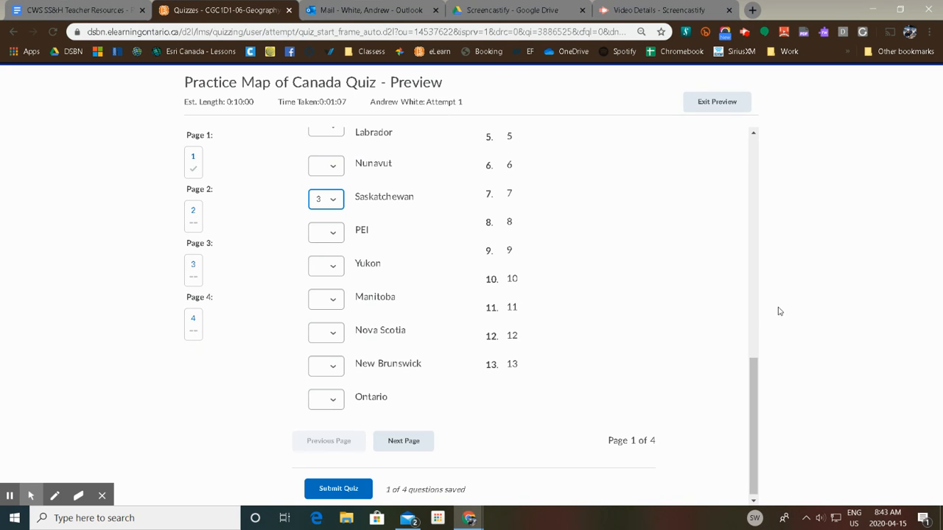
{"action": "left_click_drag", "start_coordinate": [754, 365], "coordinate": [747, 126]}
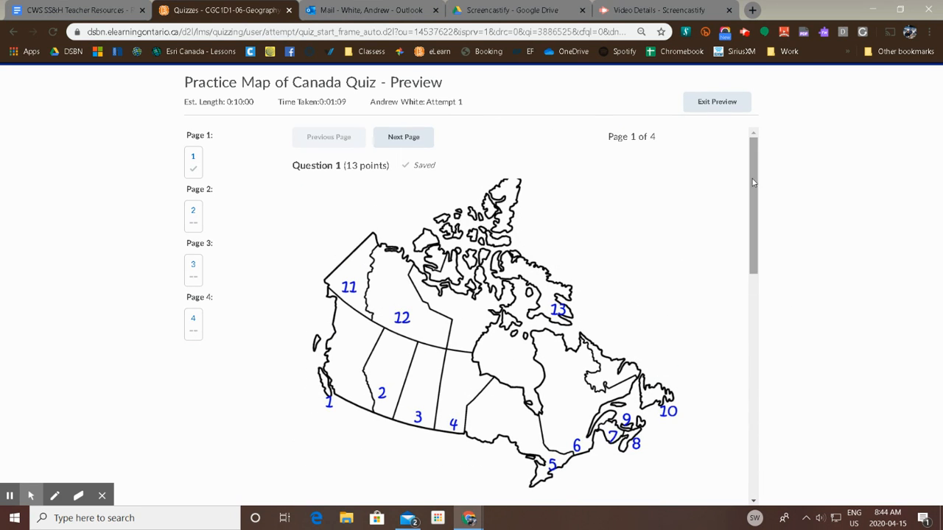
{"action": "left_click", "coordinate": [702, 103]}
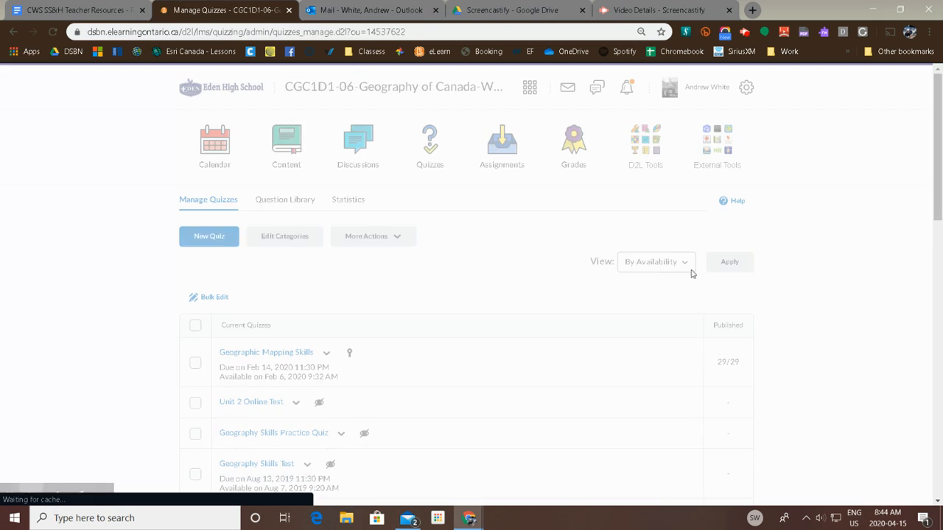